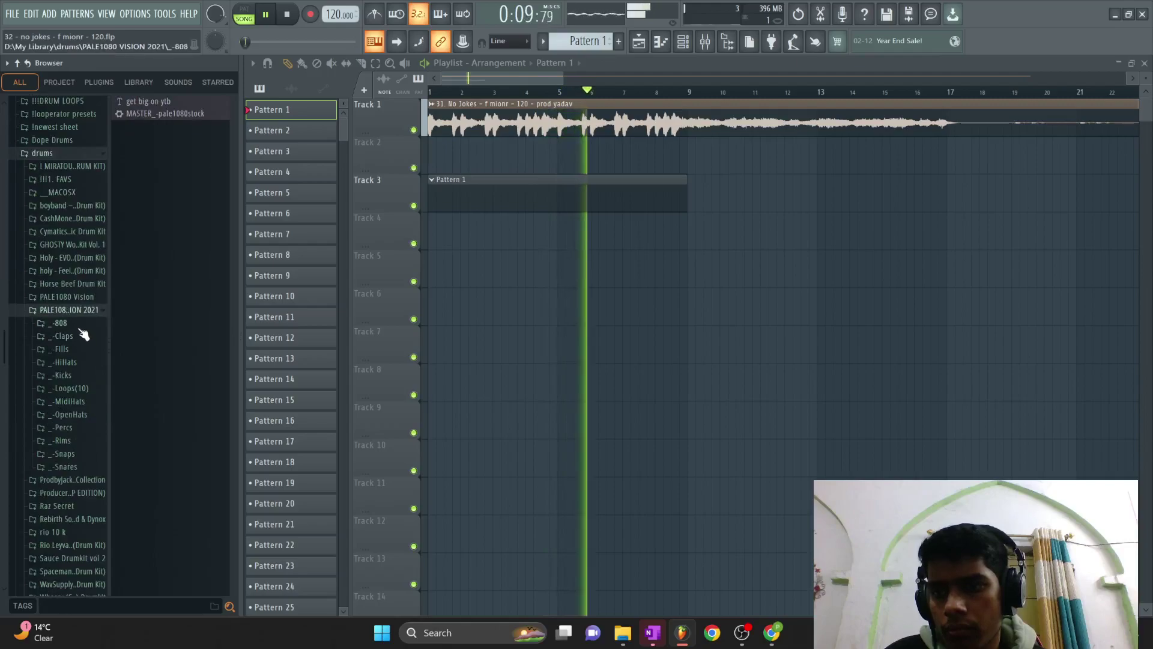
Find the 808_-zayedit sample in the PALE1080 VISION 2021 kit and add it to Pattern 1 as a channel.
{"action": "left_click", "coordinate": [78, 325]}
{"action": "left_click", "coordinate": [158, 151]}
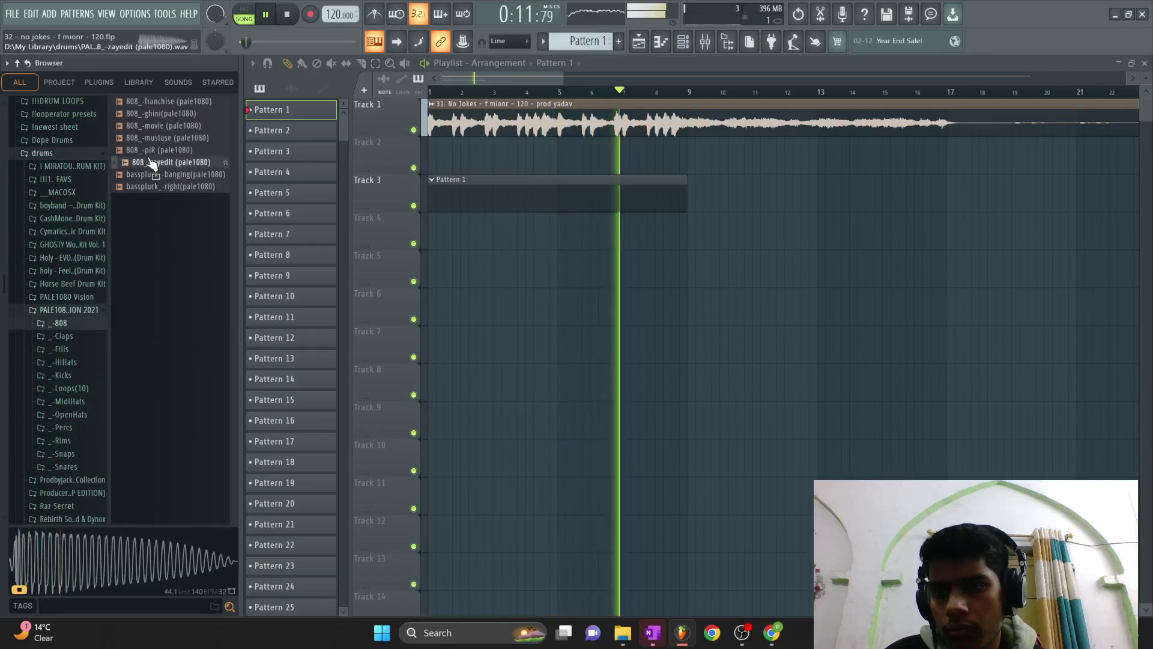
{"action": "left_click_drag", "start_coordinate": [155, 167], "coordinate": [686, 227]}
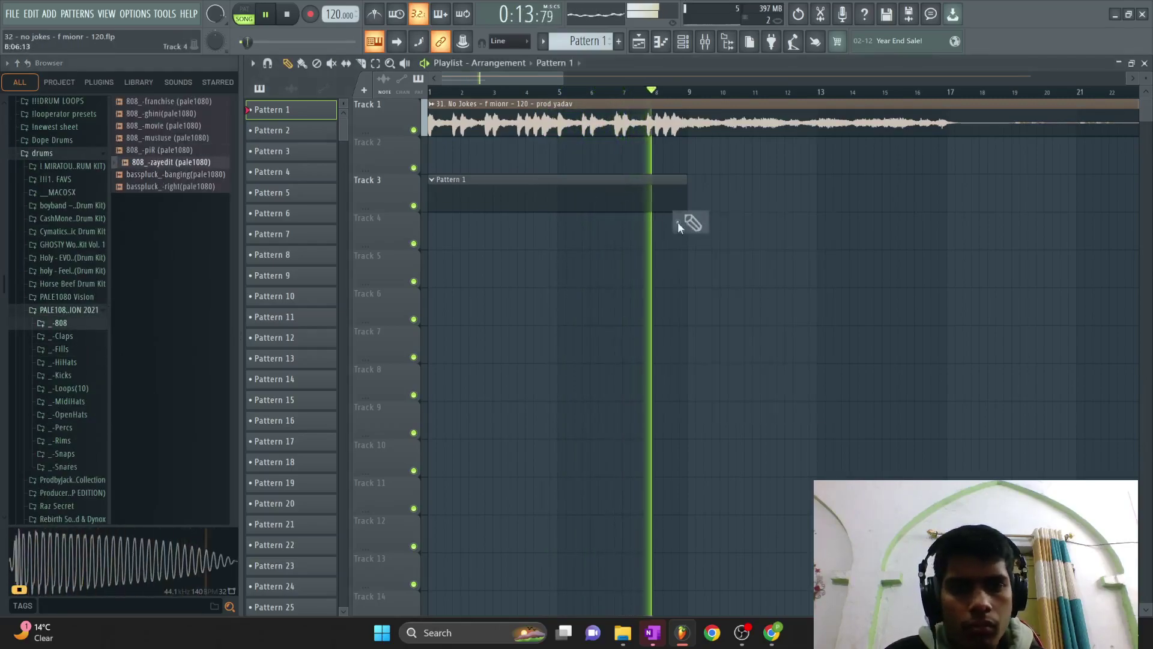
{"action": "double_click", "coordinate": [439, 184]}
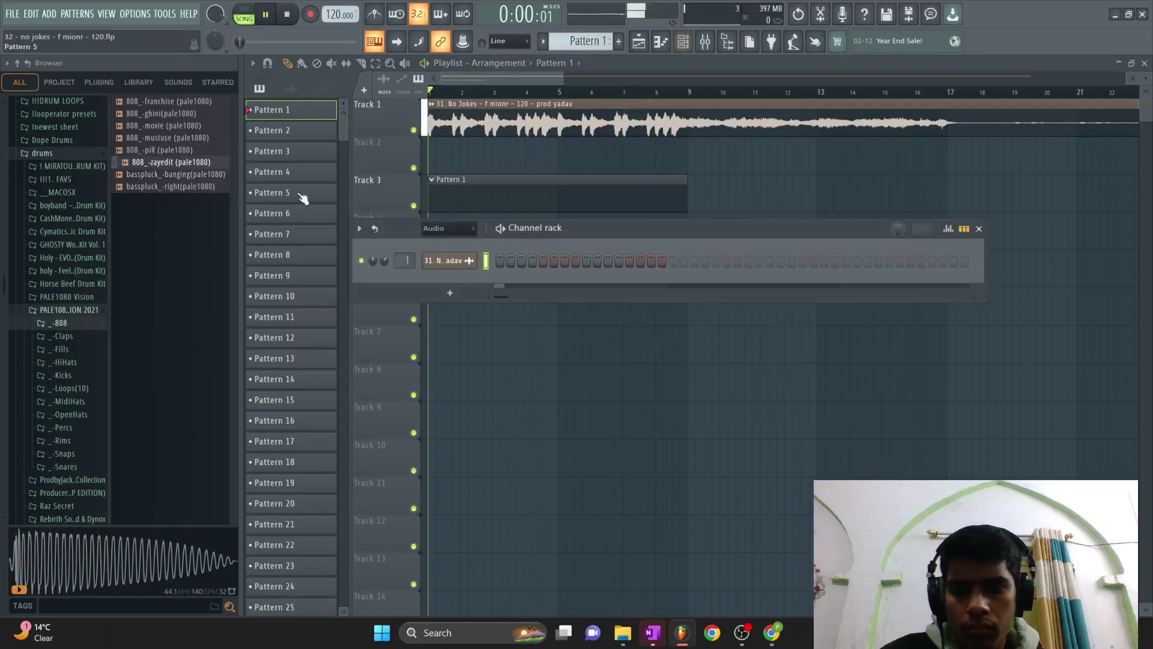
{"action": "left_click_drag", "start_coordinate": [431, 270], "coordinate": [432, 275]}
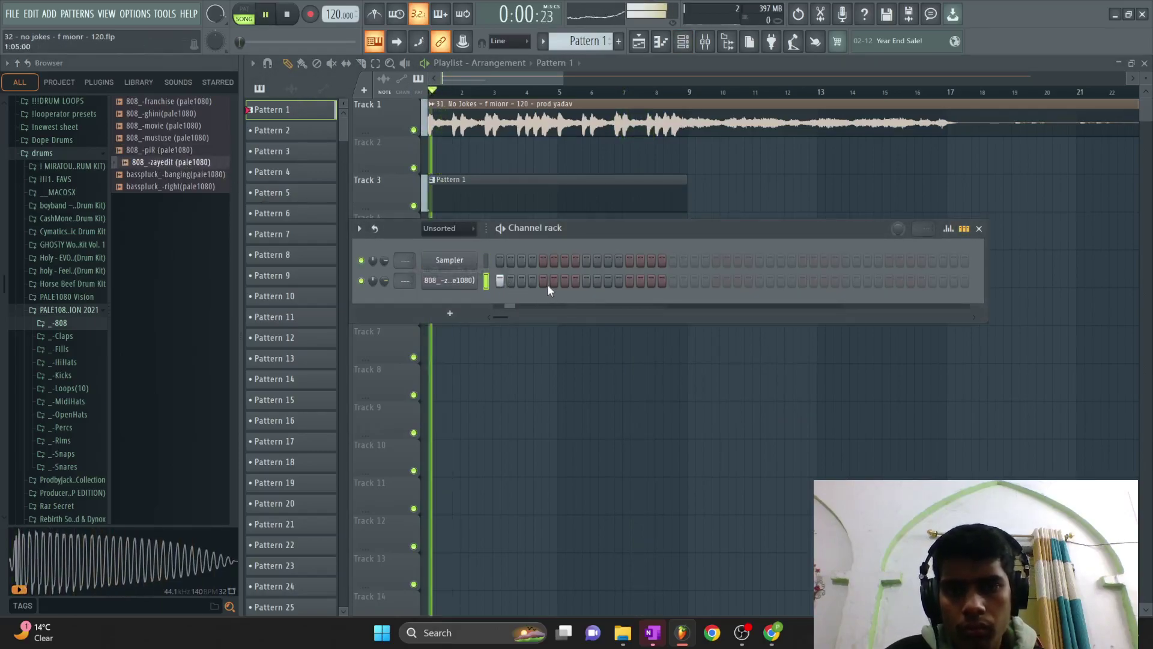
Program the 808 on steps 1 and 7 and route the channels to their own mixer tracks.
{"action": "key", "text": "space"}
{"action": "right_click", "coordinate": [474, 278]}
{"action": "left_click", "coordinate": [541, 318]}
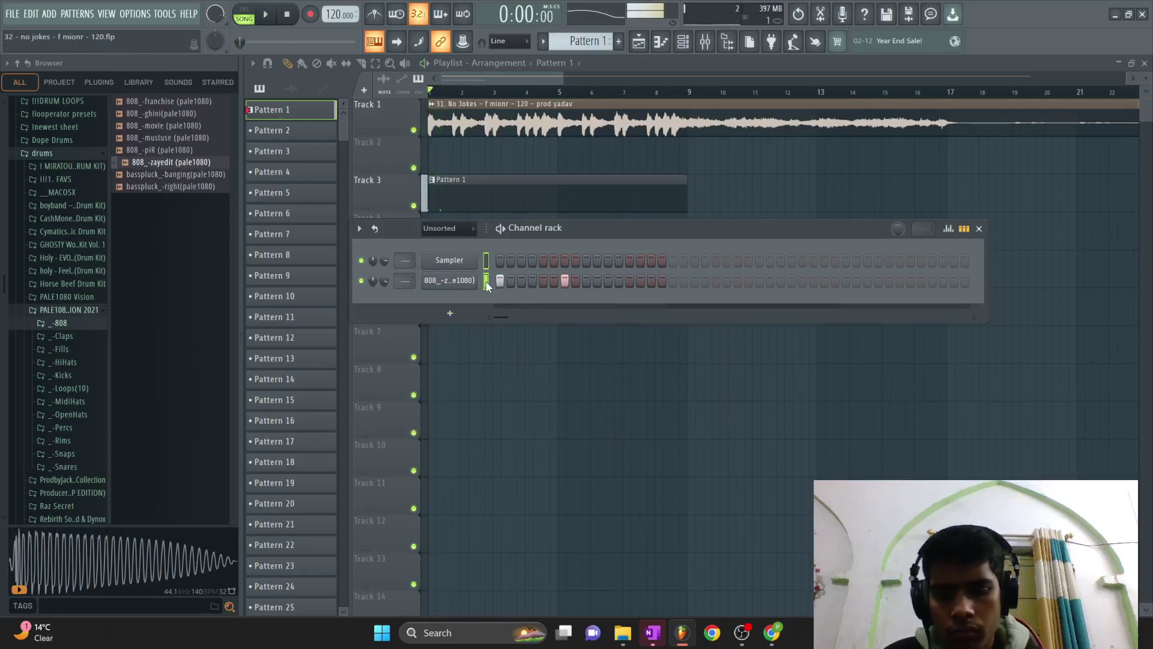
{"action": "key", "text": "ctrl+l"}
{"action": "key", "text": "space"}
{"action": "scroll", "coordinate": [454, 233], "scroll_direction": "up", "scroll_amount": 1}
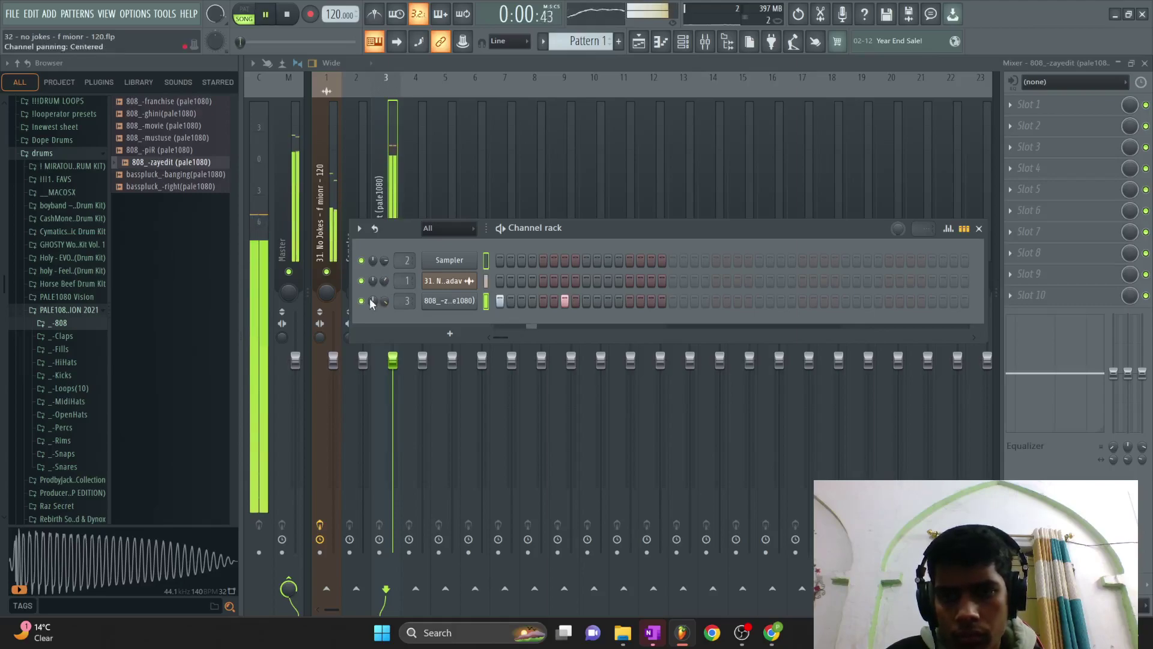
Add the HH_-s-class hi-hat sample from the kit's HiHats folder as a new channel.
{"action": "left_click", "coordinate": [84, 360]}
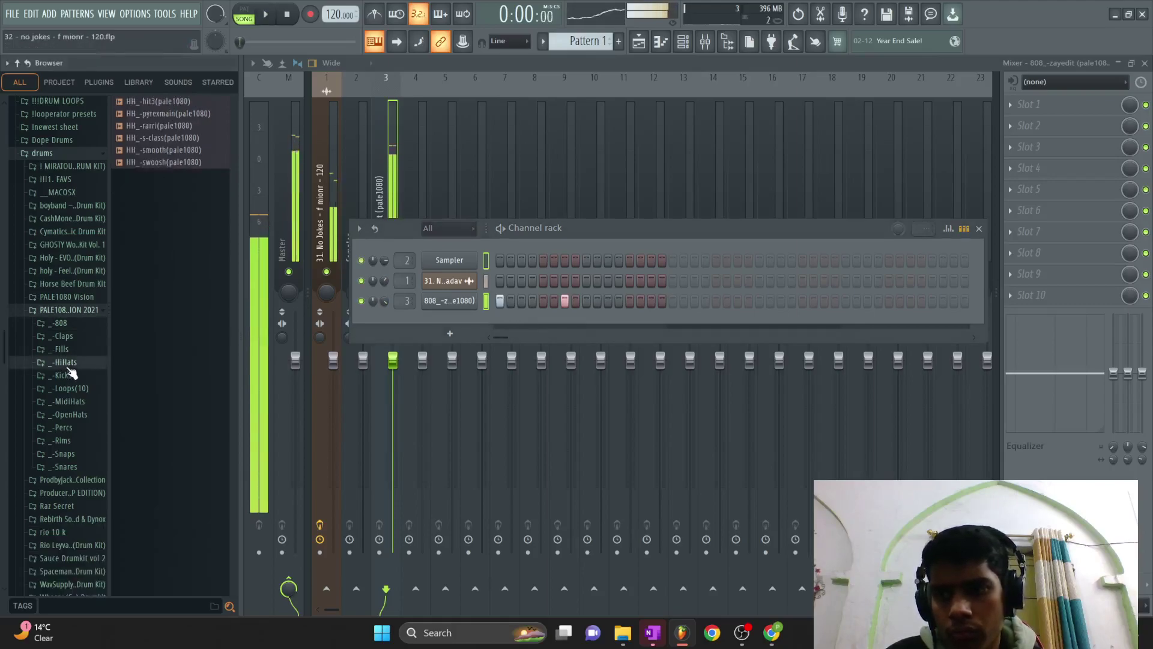
{"action": "left_click", "coordinate": [165, 137]}
{"action": "left_click_drag", "start_coordinate": [445, 325], "coordinate": [445, 323]}
{"action": "key", "text": "space"}
{"action": "right_click", "coordinate": [445, 323]}
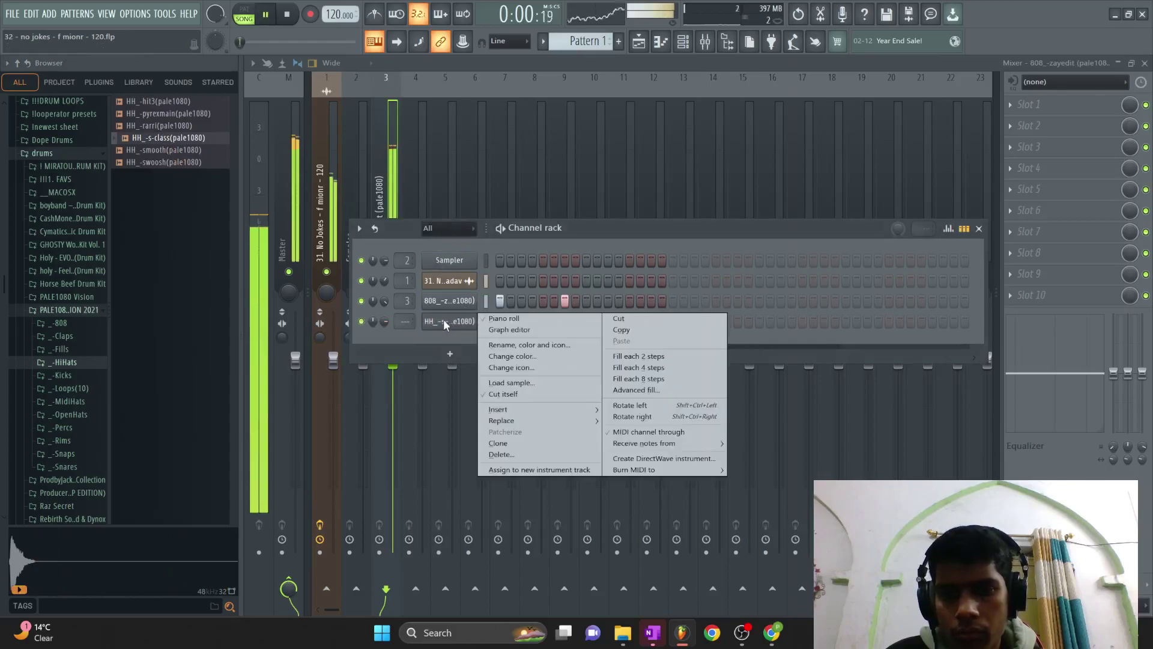
{"action": "left_click", "coordinate": [124, 399]}
{"action": "key", "text": "space"}
Add the CLAP_-ferrari sample from the Claps folder as a new channel and lay out its repeating claps in the pattern.
{"action": "left_click", "coordinate": [60, 336]}
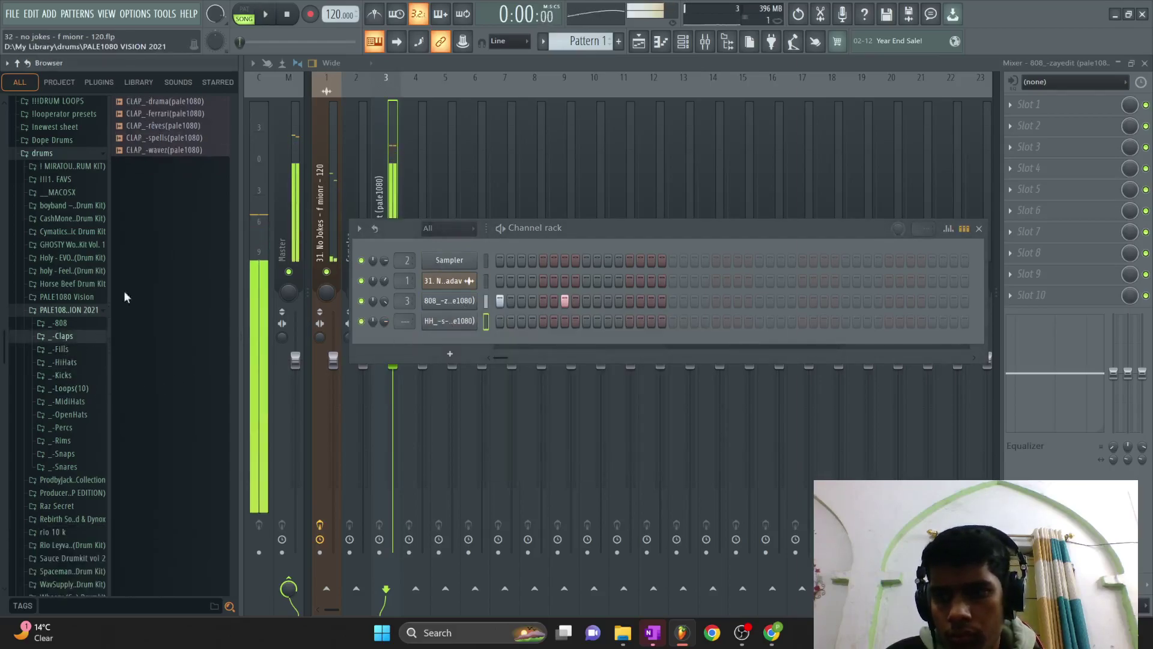
{"action": "left_click", "coordinate": [162, 114]}
{"action": "left_click_drag", "start_coordinate": [466, 343], "coordinate": [466, 345]}
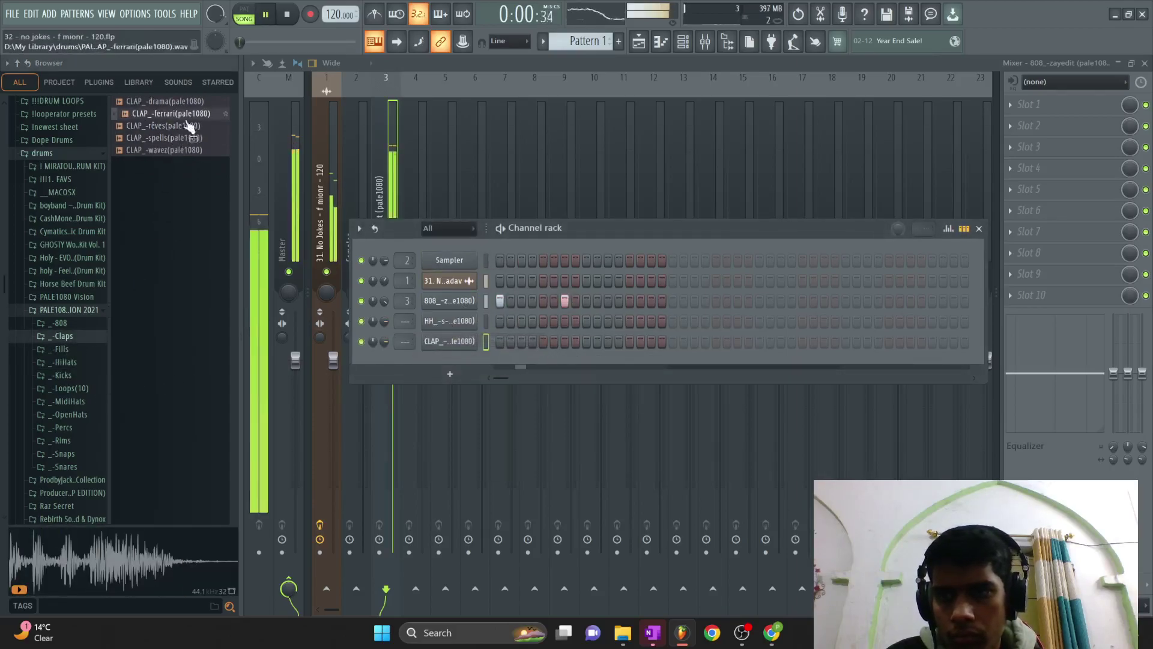
{"action": "left_click", "coordinate": [218, 81]}
{"action": "key", "text": "space"}
{"action": "left_click", "coordinate": [20, 81]}
{"action": "left_click", "coordinate": [193, 139]}
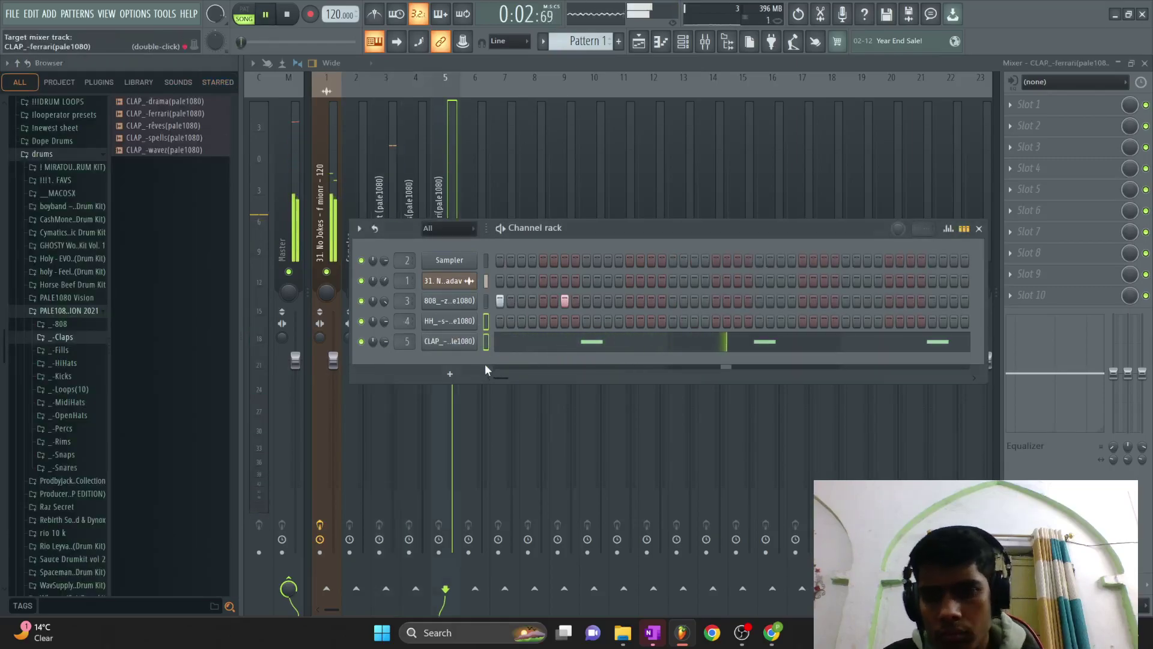
Fill the hi-hat channel on every 2 steps and open its notes in the piano roll.
{"action": "right_click", "coordinate": [474, 320]}
{"action": "left_click", "coordinate": [620, 357]}
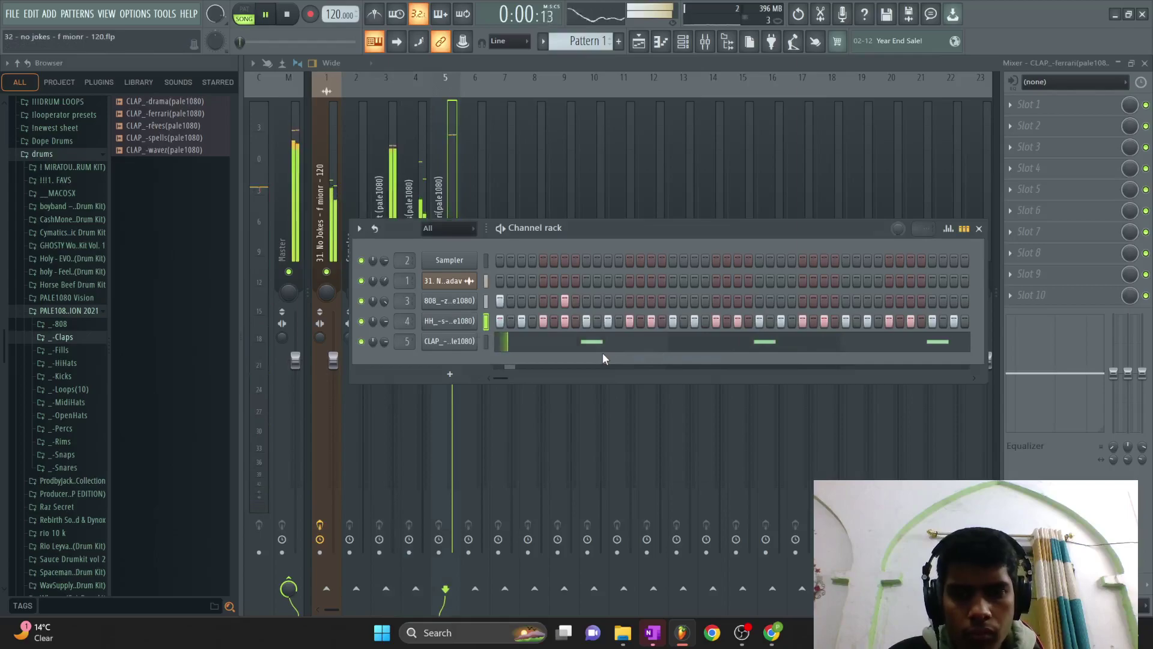
{"action": "right_click", "coordinate": [471, 329]}
{"action": "left_click", "coordinate": [517, 319]}
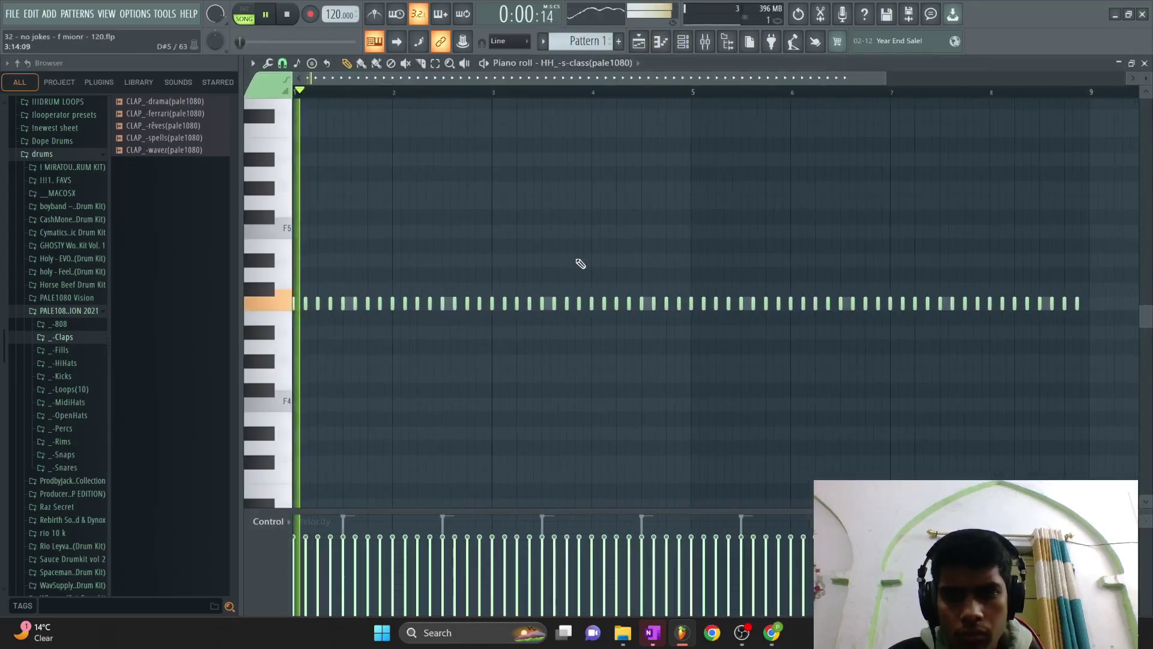
Chop the third hi-hat note of bar 1 into a fast roll and slope its velocities down to near zero.
{"action": "key", "text": "space"}
{"action": "scroll", "coordinate": [363, 235], "scroll_direction": "up", "scroll_amount": 3}
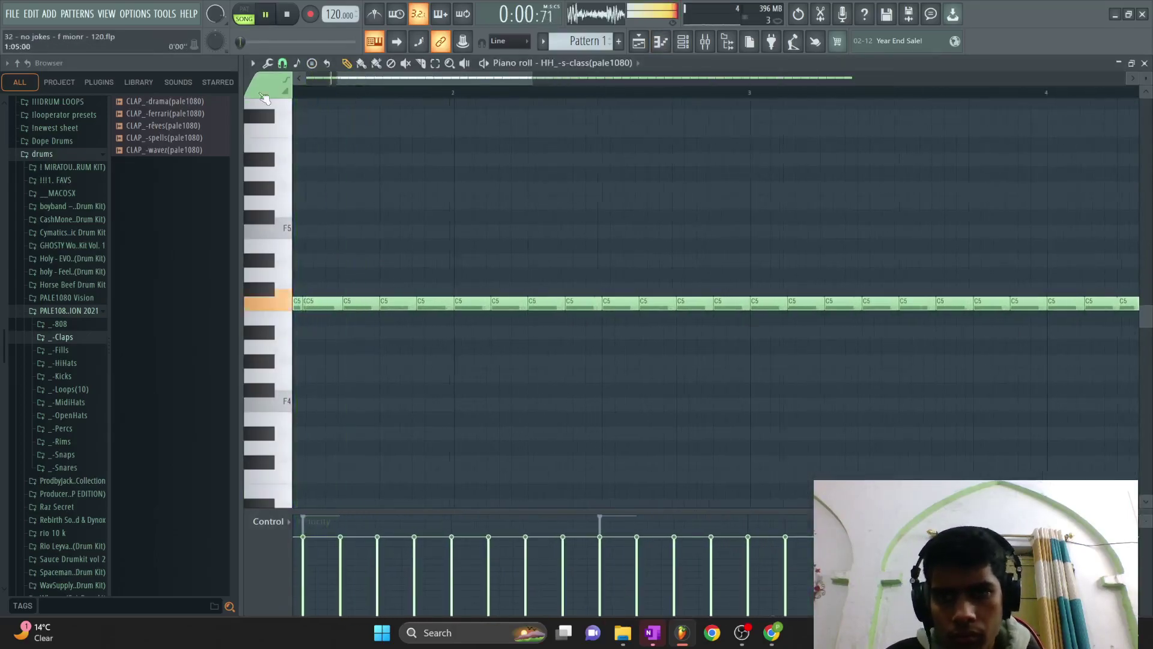
{"action": "key", "text": "XF86AudioLowerVolume"}
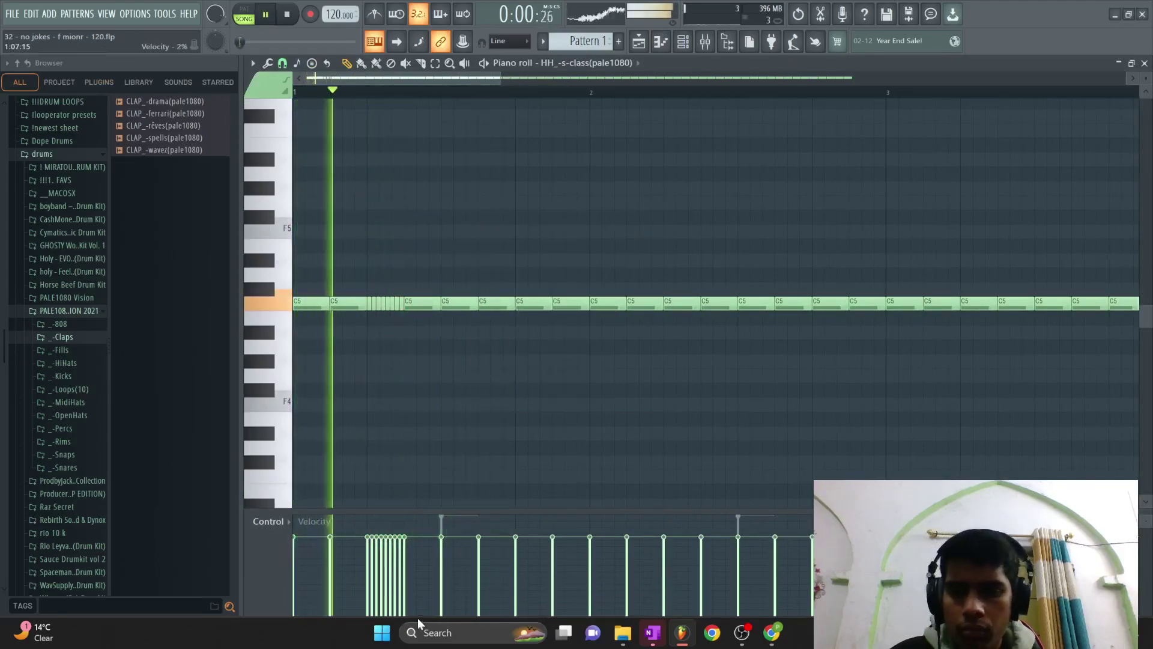
{"action": "left_click_drag", "start_coordinate": [404, 598], "coordinate": [381, 588]}
{"action": "key", "text": "space"}
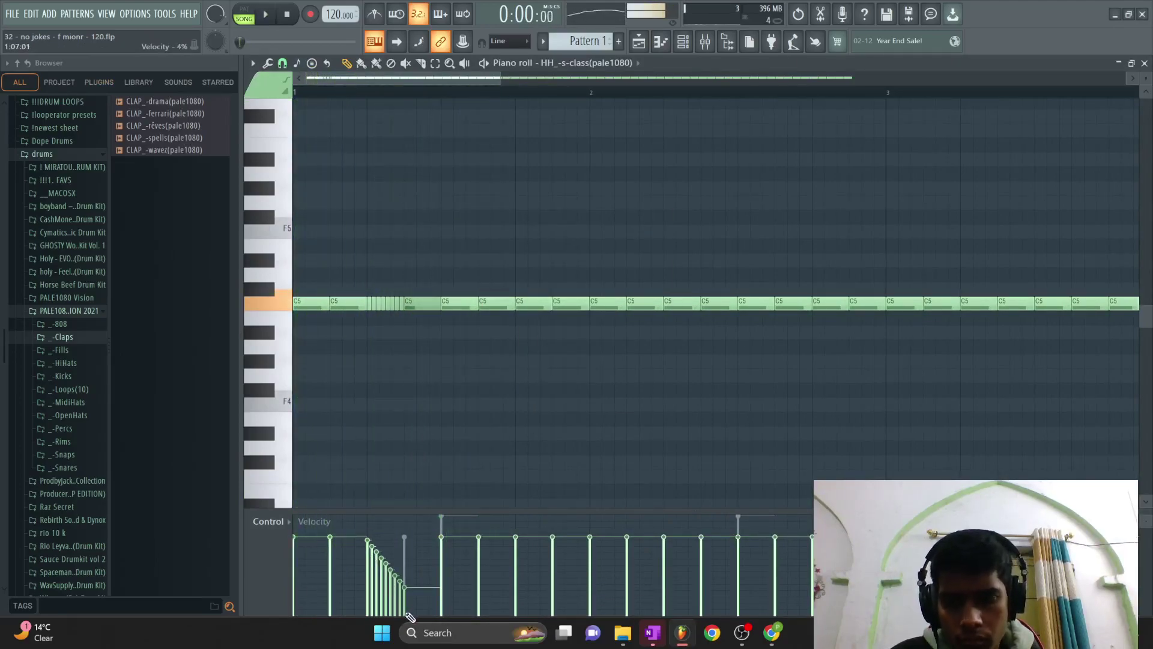
{"action": "key", "text": "space"}
Delete selected C5 hi-hat notes from the second half of bar 1 through bar 2 to leave rhythmic gaps.
{"action": "right_click", "coordinate": [459, 303]}
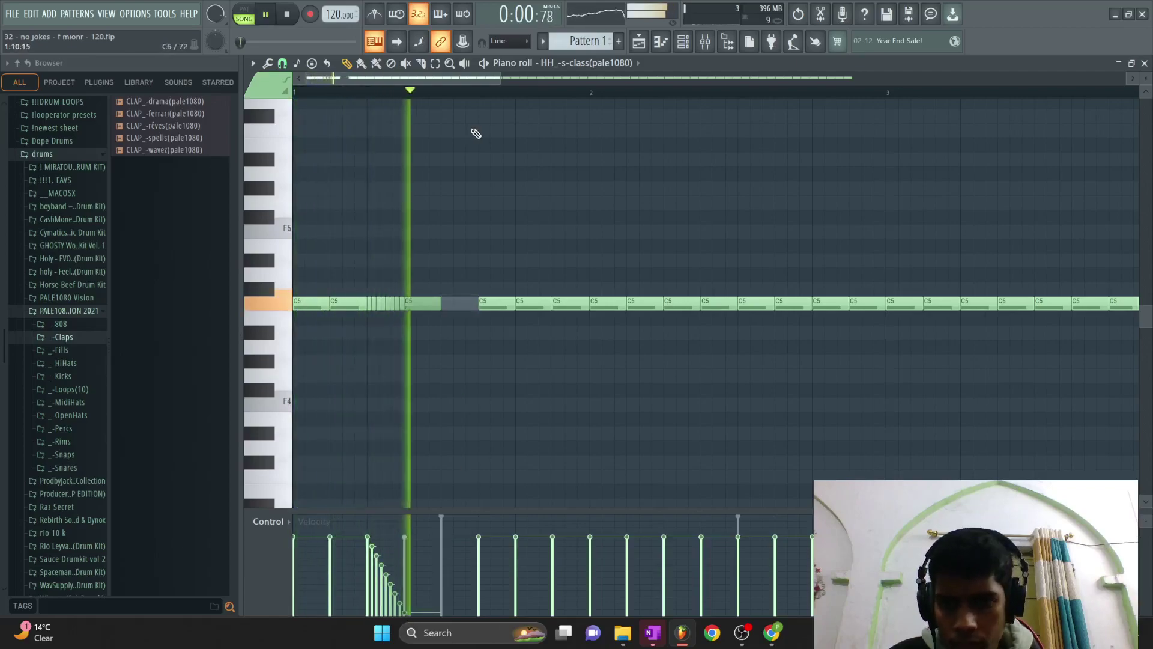
{"action": "right_click", "coordinate": [534, 303]}
{"action": "right_click", "coordinate": [608, 303]}
{"action": "right_click", "coordinate": [721, 304]}
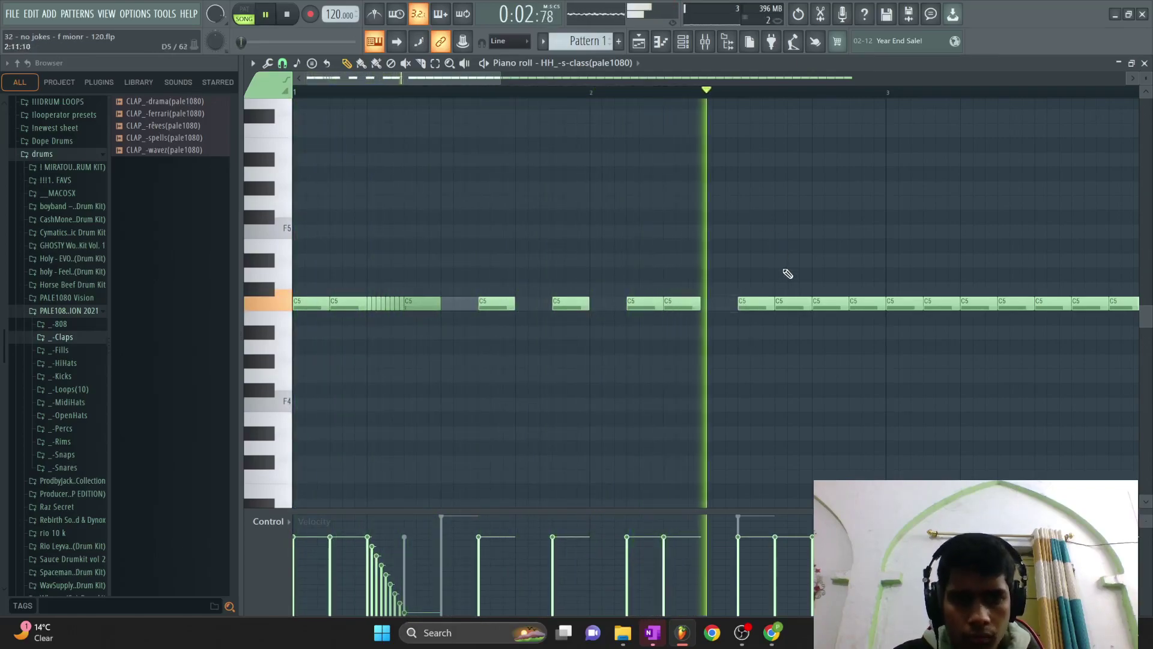
{"action": "right_click", "coordinate": [787, 304]}
{"action": "key", "text": "space"}
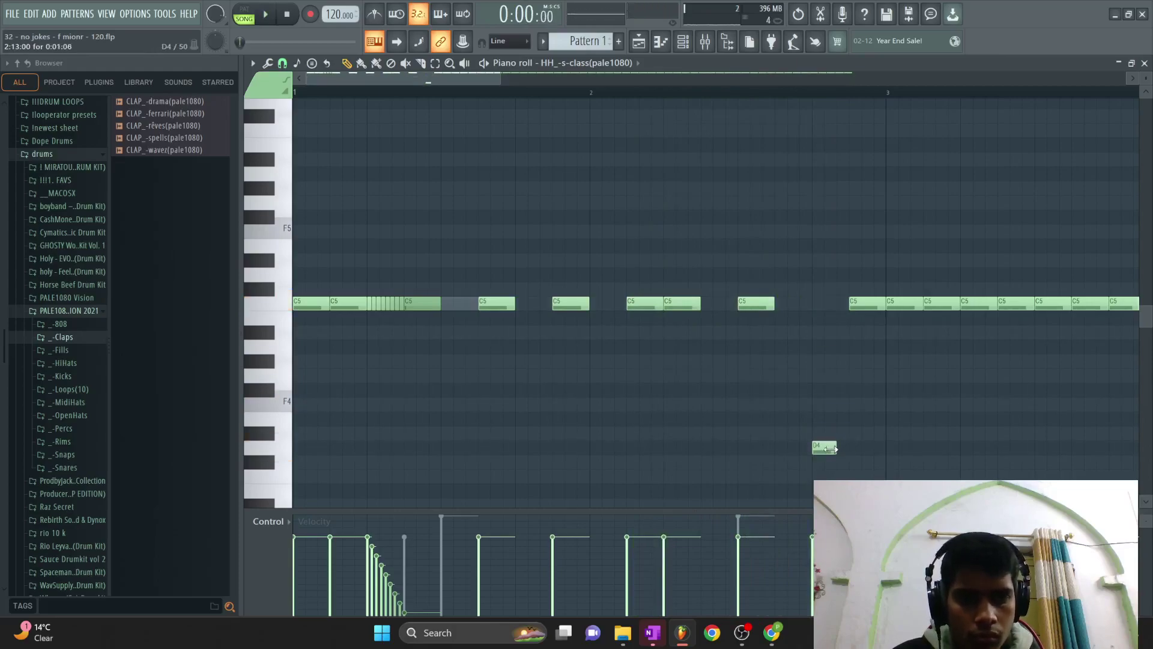
Place three short D4 hi-hat notes near the end of bar 2 and delete the C5 note just before bar 3.
{"action": "left_click", "coordinate": [854, 450]}
{"action": "key", "text": "space"}
{"action": "right_click", "coordinate": [867, 303]}
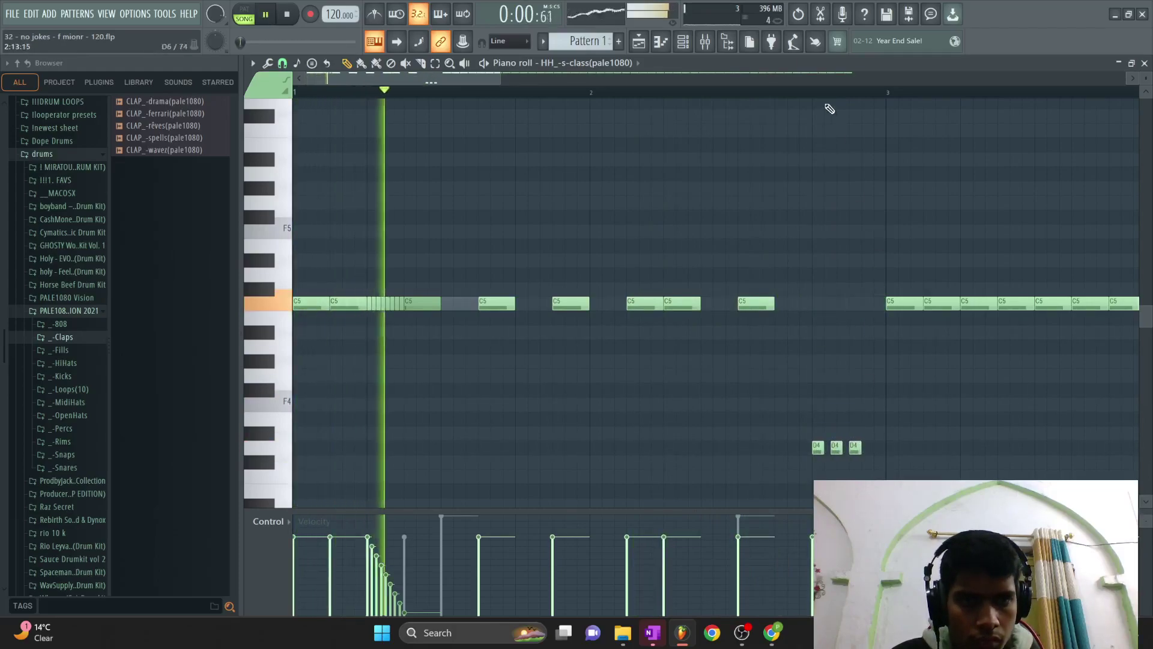
{"action": "key", "text": "space"}
Tighten the D4 hits into a roll and add three A#4 hi-hat notes with rising velocities just before bar 3.
{"action": "left_click", "coordinate": [517, 475]}
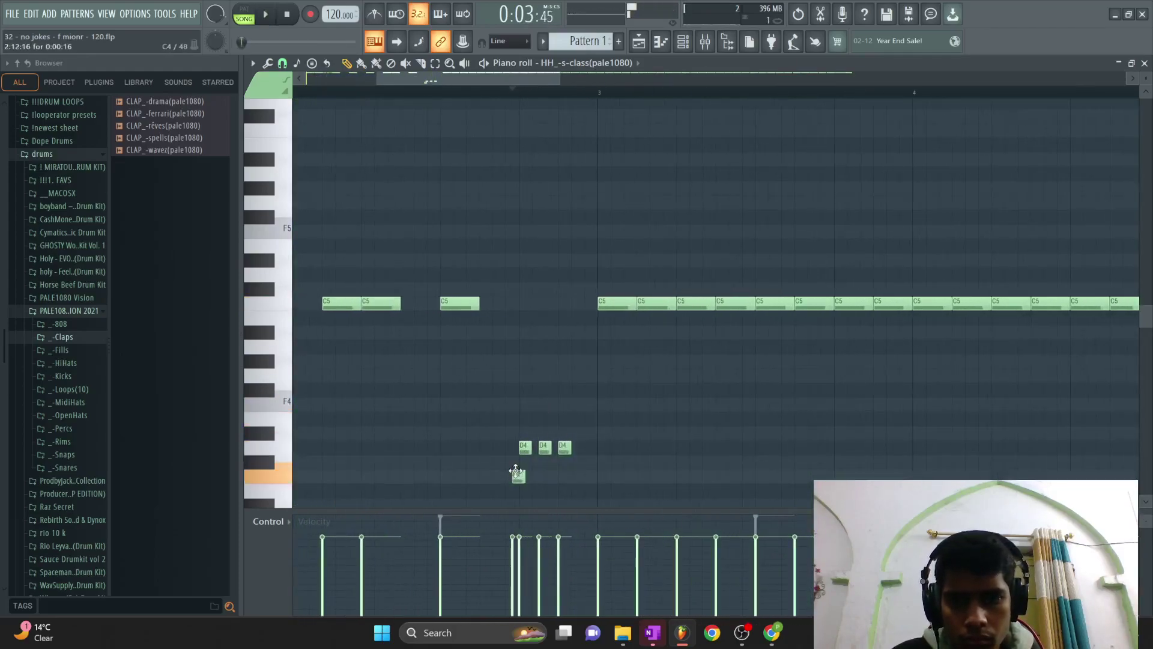
{"action": "key", "text": "space"}
{"action": "key", "text": "space"}
{"action": "key", "text": "space"}
{"action": "right_click", "coordinate": [488, 450]}
{"action": "key", "text": "space"}
{"action": "scroll", "coordinate": [529, 340], "scroll_direction": "down", "scroll_amount": 3}
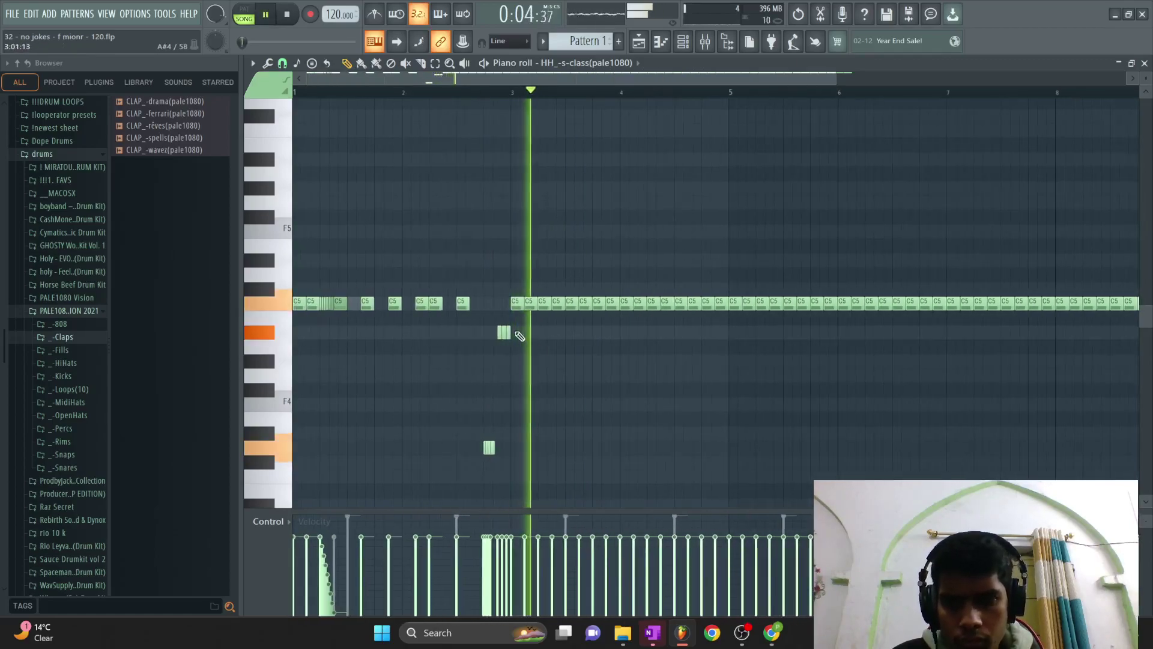
{"action": "scroll", "coordinate": [439, 478], "scroll_direction": "up", "scroll_amount": 3}
{"action": "left_click_drag", "start_coordinate": [408, 581], "coordinate": [426, 545]}
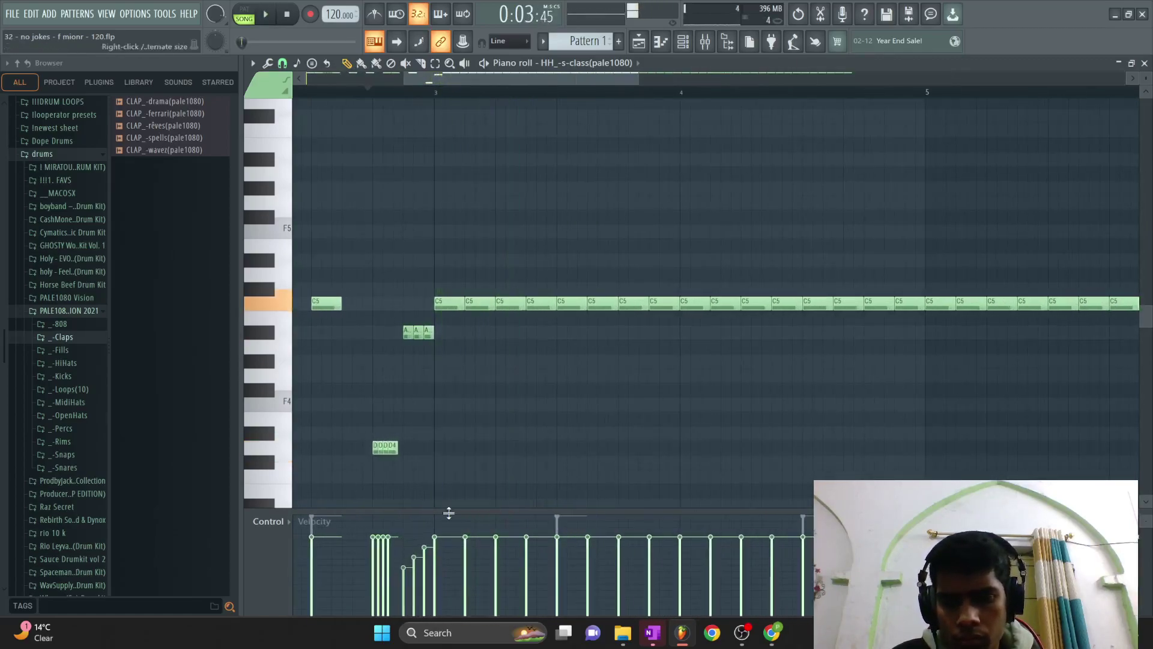
Thin out the C5 hi-hats in bar 3 and chop the bar's last note into a roll with falling velocities.
{"action": "right_click", "coordinate": [510, 303]}
{"action": "right_click", "coordinate": [571, 303]}
{"action": "left_click", "coordinate": [663, 303]}
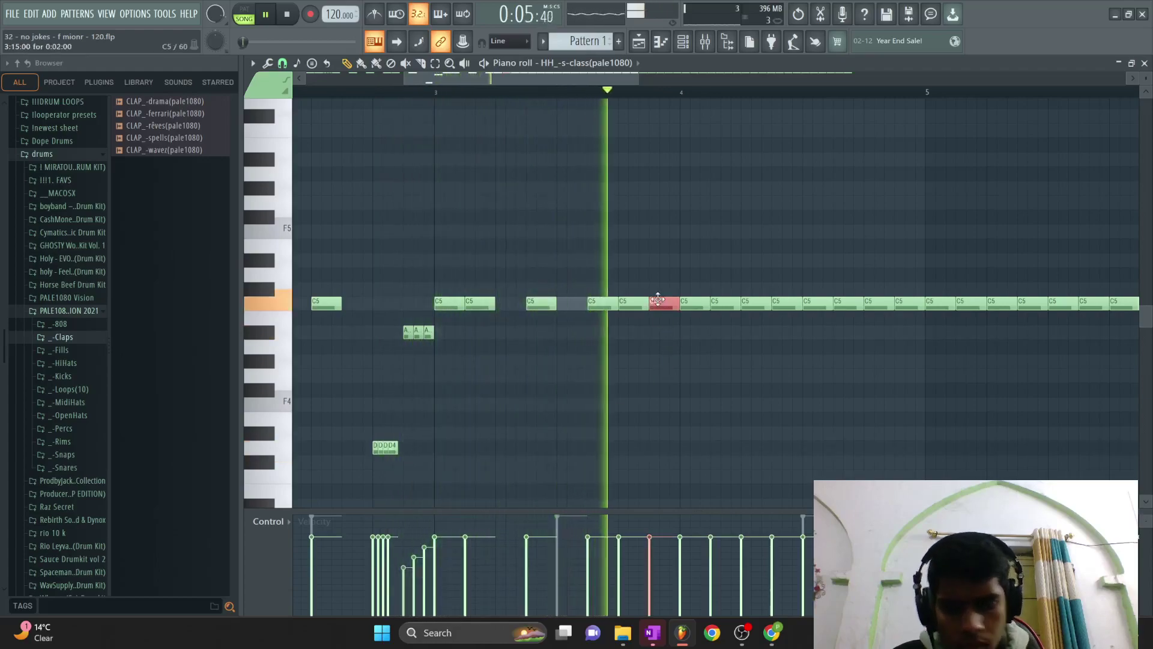
{"action": "key", "text": "ctrl+u"}
{"action": "scroll", "coordinate": [661, 336], "scroll_direction": "up", "scroll_amount": 2}
{"action": "key", "text": "space"}
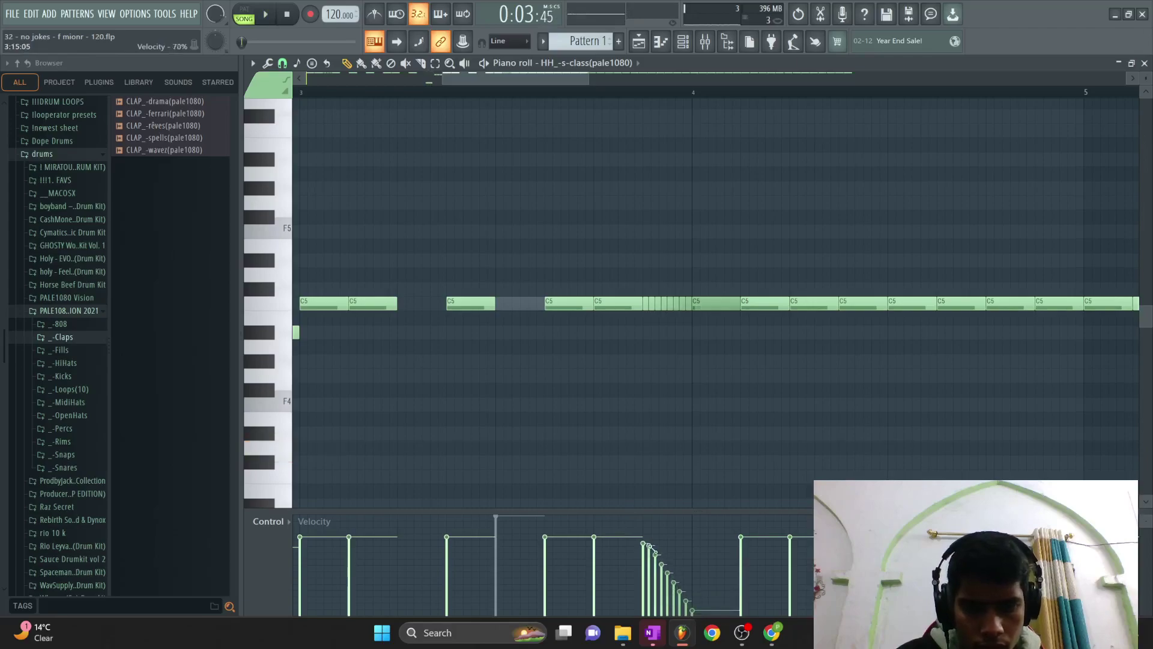
Delete selected C5 hi-hats in bar 4 and place D#4 hits at the end of the bar.
{"action": "scroll", "coordinate": [533, 108], "scroll_direction": "down", "scroll_amount": 5}
{"action": "right_click", "coordinate": [543, 231]}
{"action": "right_click", "coordinate": [510, 230]}
{"action": "right_click", "coordinate": [588, 231]}
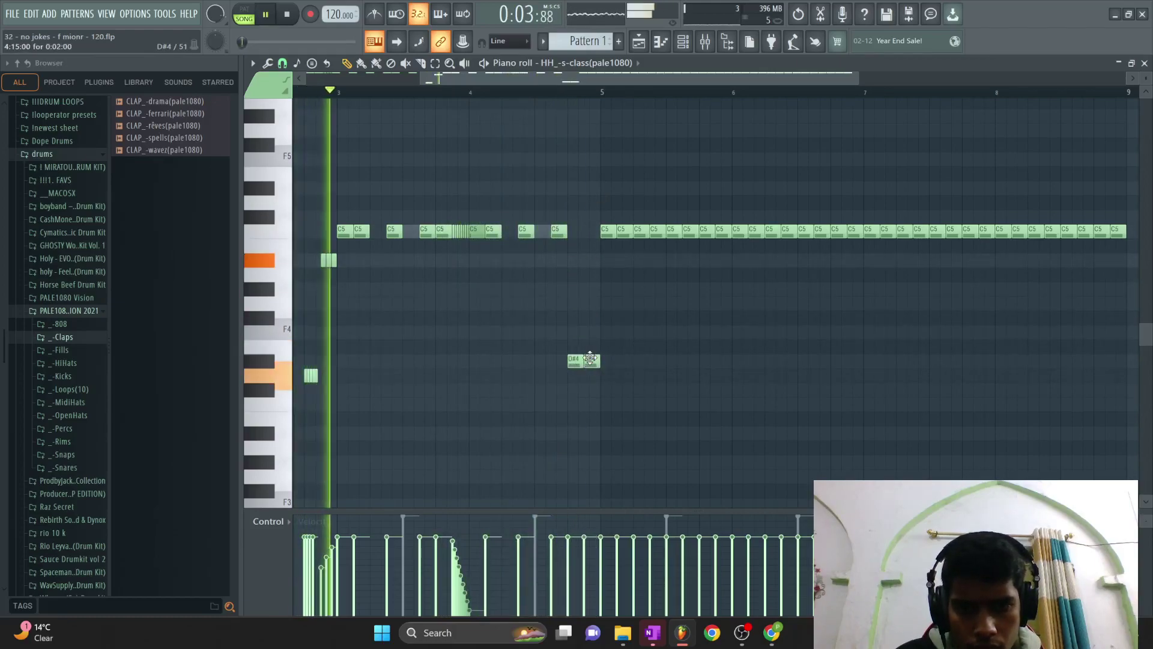
Clear the remaining hi-hats from bar 5 onward and duplicate the first four bars into bars 5 to 8.
{"action": "scroll", "coordinate": [597, 314], "scroll_direction": "down", "scroll_amount": 3}
{"action": "right_click", "coordinate": [594, 231]}
{"action": "key", "text": "ctrl+b"}
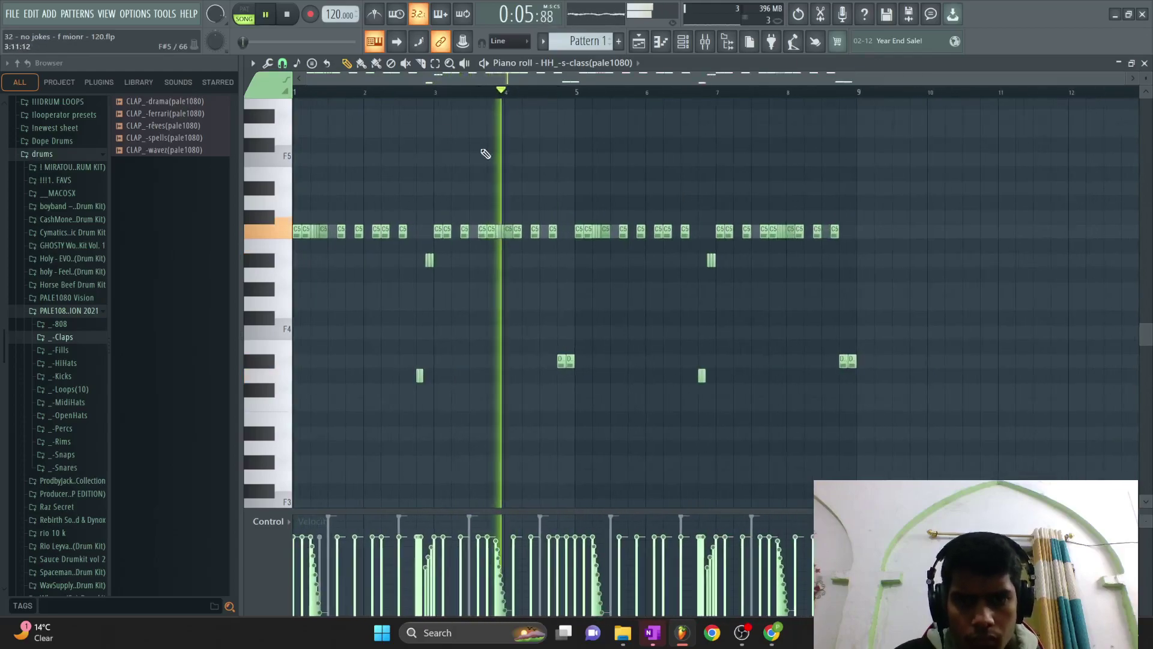
Add two C5 notes to the 808 near the start and end of bar 2 and raise the 808 note velocities.
{"action": "key", "text": "F6"}
{"action": "right_click", "coordinate": [473, 300]}
{"action": "left_click", "coordinate": [493, 298]}
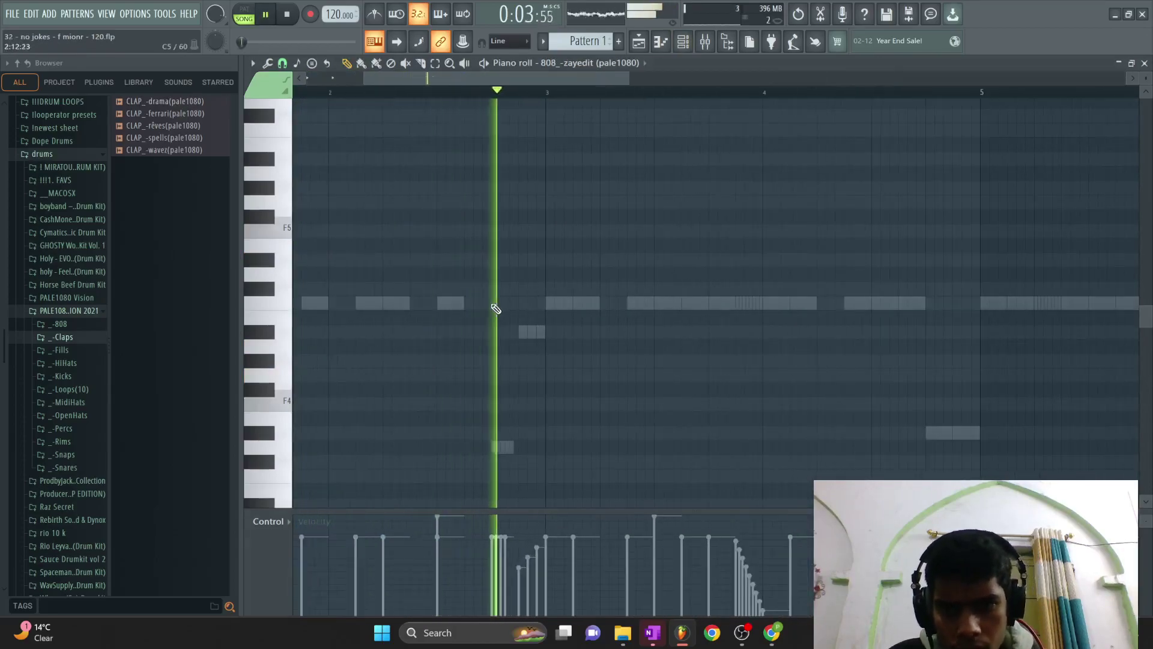
{"action": "scroll", "coordinate": [417, 337], "scroll_direction": "down", "scroll_amount": 3}
{"action": "left_click", "coordinate": [415, 302]}
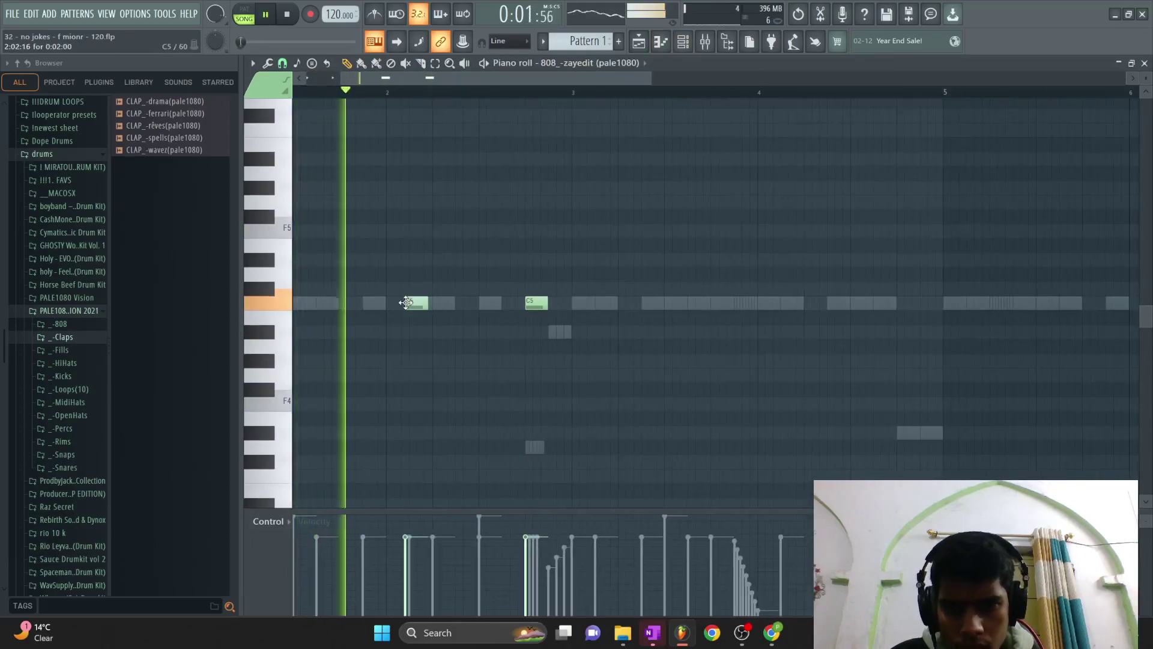
{"action": "scroll", "coordinate": [549, 444], "scroll_direction": "down", "scroll_amount": 3}
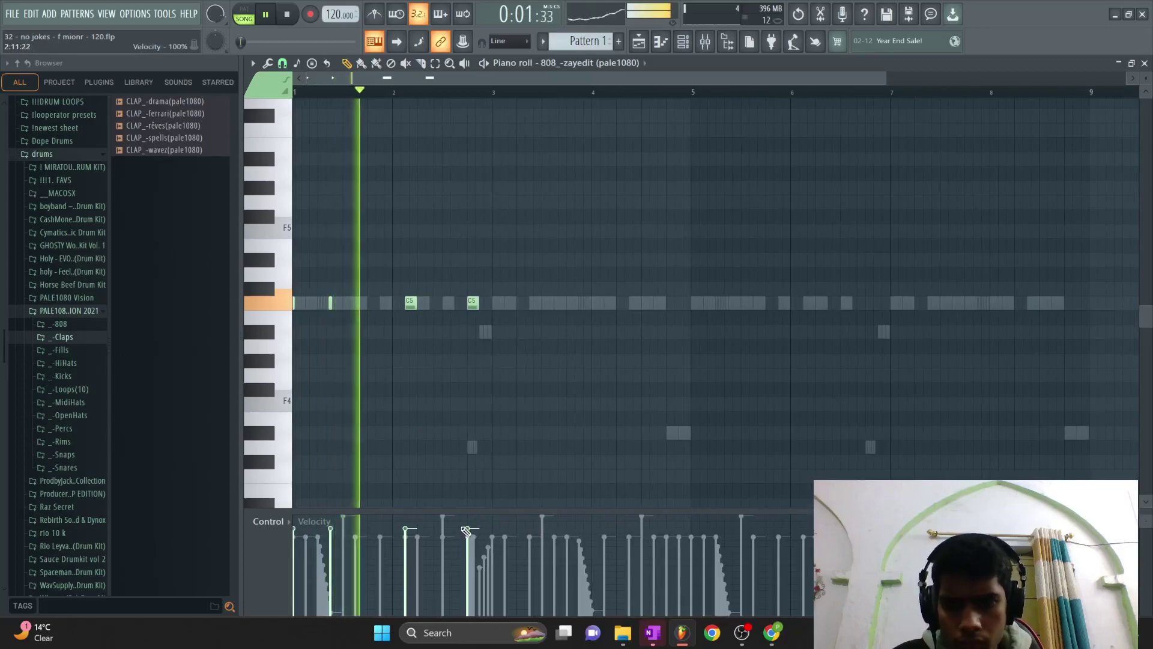
Load Fruity Soft Clipper into slot 2 of the Master mixer track and return to the 808's piano roll.
{"action": "left_click", "coordinate": [705, 42]}
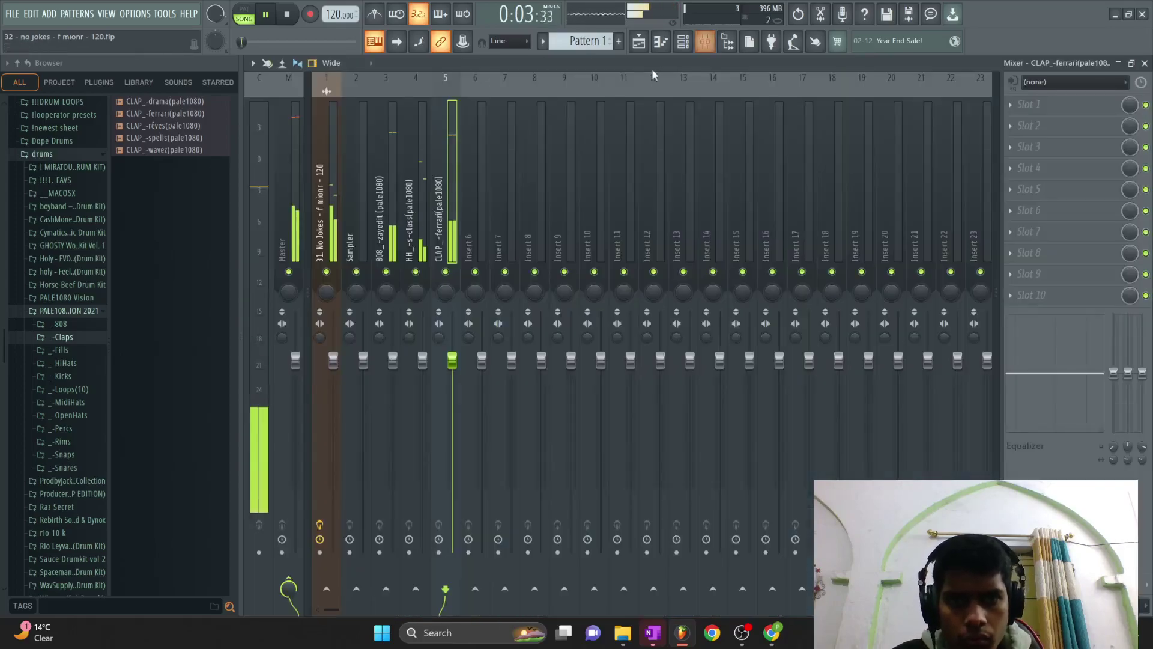
{"action": "left_click", "coordinate": [298, 149]}
{"action": "left_click", "coordinate": [1069, 126]}
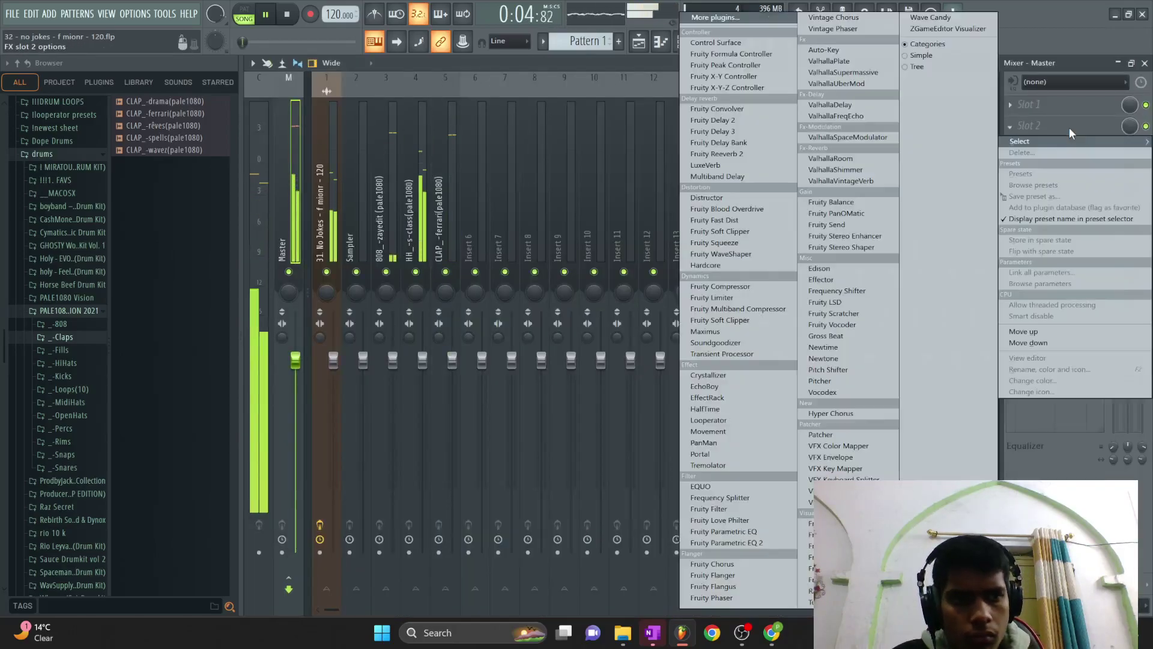
{"action": "left_click", "coordinate": [720, 233]}
{"action": "left_click", "coordinate": [639, 41]}
{"action": "key", "text": "F7"}
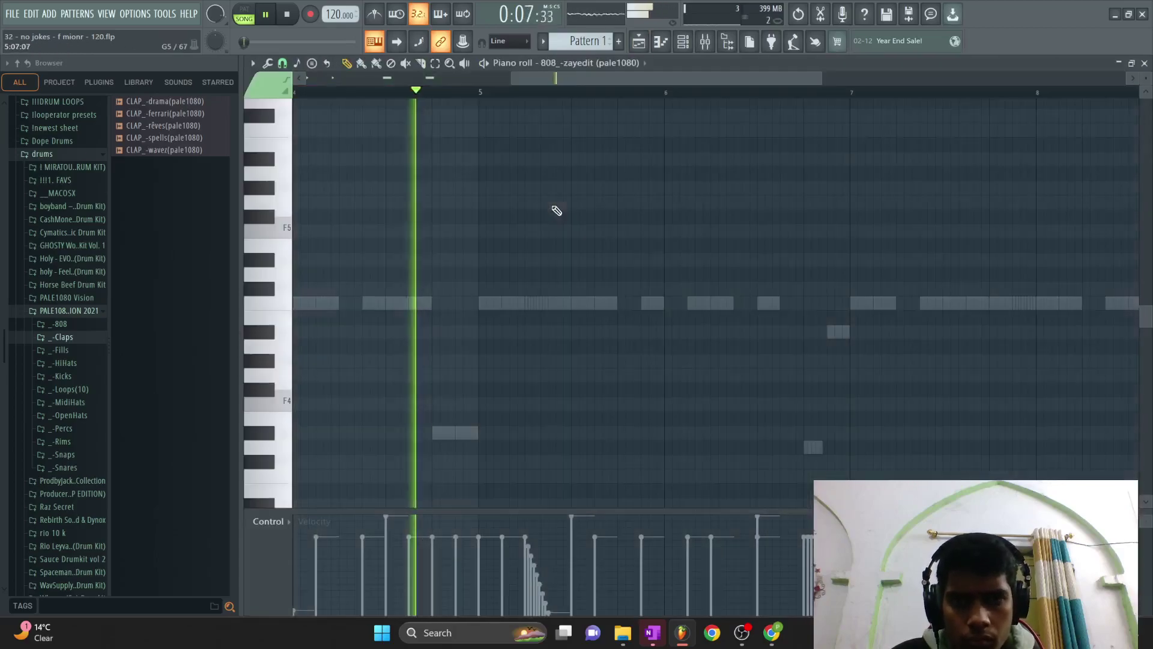
Scale up the 808 note velocities and transpose all the 808 notes up to F5.
{"action": "key", "text": "alt+x"}
{"action": "left_click", "coordinate": [610, 387]}
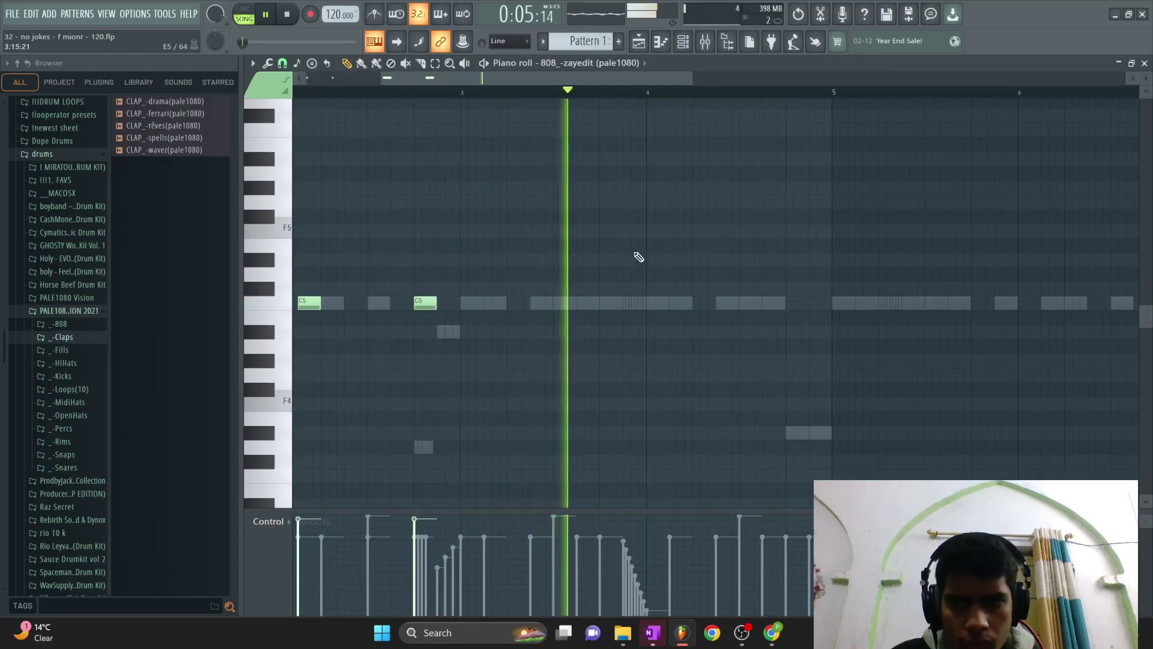
{"action": "key", "text": "Up"}
{"action": "key", "text": "Up"}
{"action": "key", "text": "Up"}
{"action": "key", "text": "Up"}
{"action": "key", "text": "Up"}
{"action": "key", "text": "Up"}
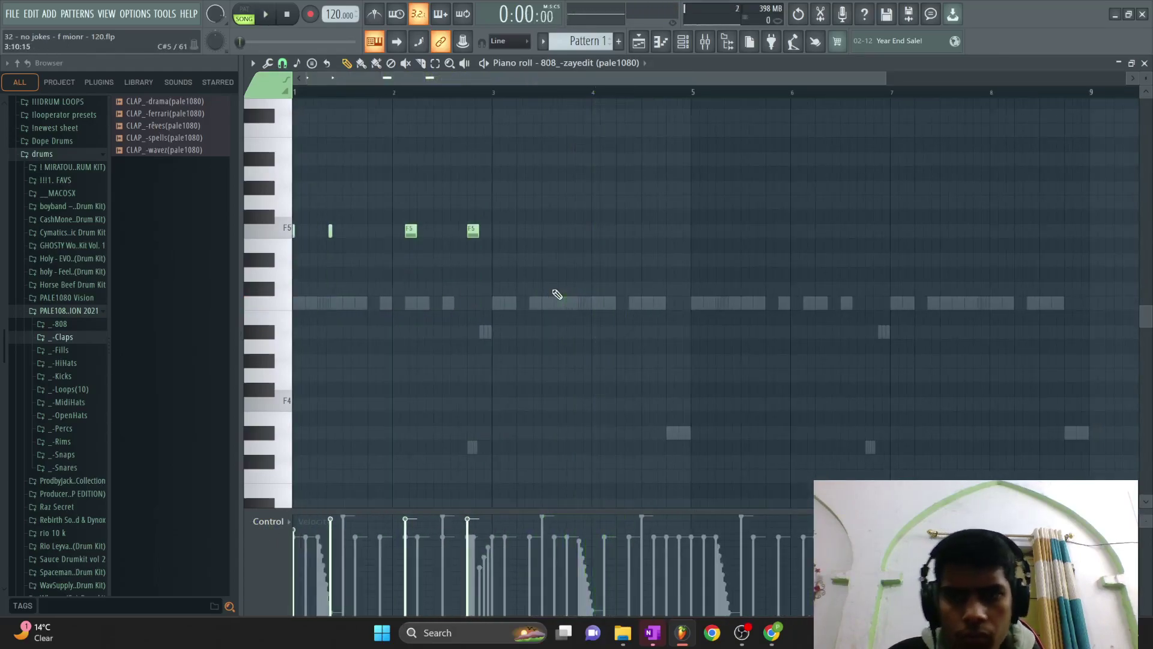
Add an F5 note at the start of bar 3 in the 808, followed by two adjacent C#5 notes.
{"action": "key", "text": "space"}
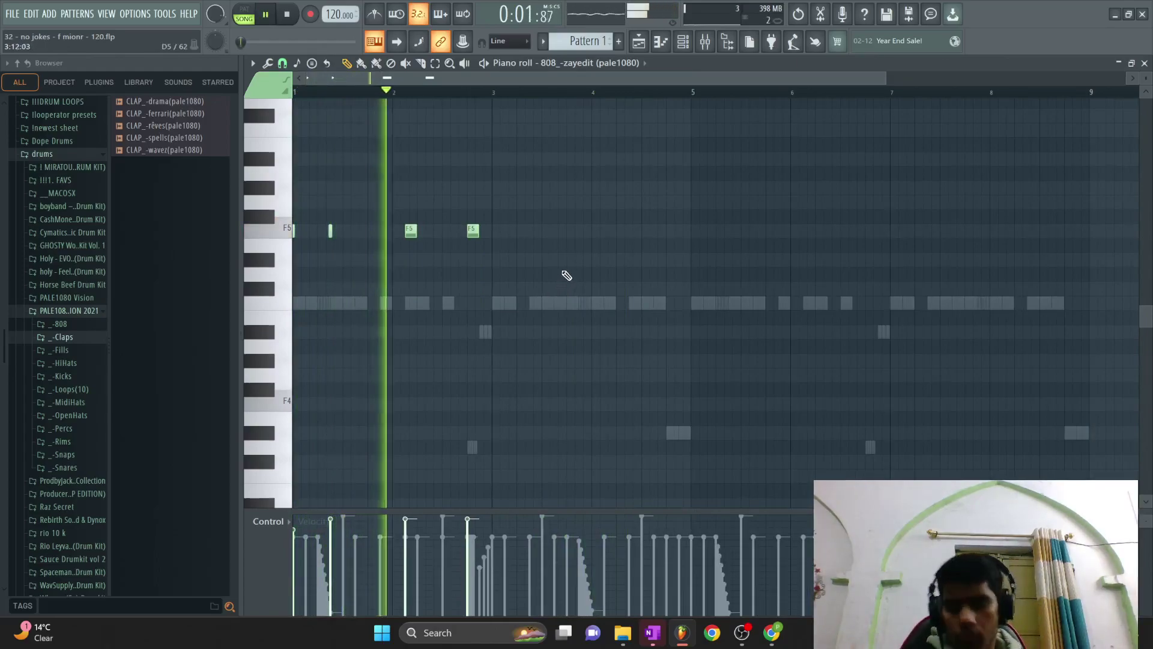
{"action": "scroll", "coordinate": [484, 239], "scroll_direction": "up", "scroll_amount": 3, "text": "ctrl"}
{"action": "left_click", "coordinate": [510, 244]}
{"action": "left_click", "coordinate": [511, 94]}
{"action": "key", "text": "space"}
{"action": "key", "text": "space"}
{"action": "left_click", "coordinate": [601, 289]}
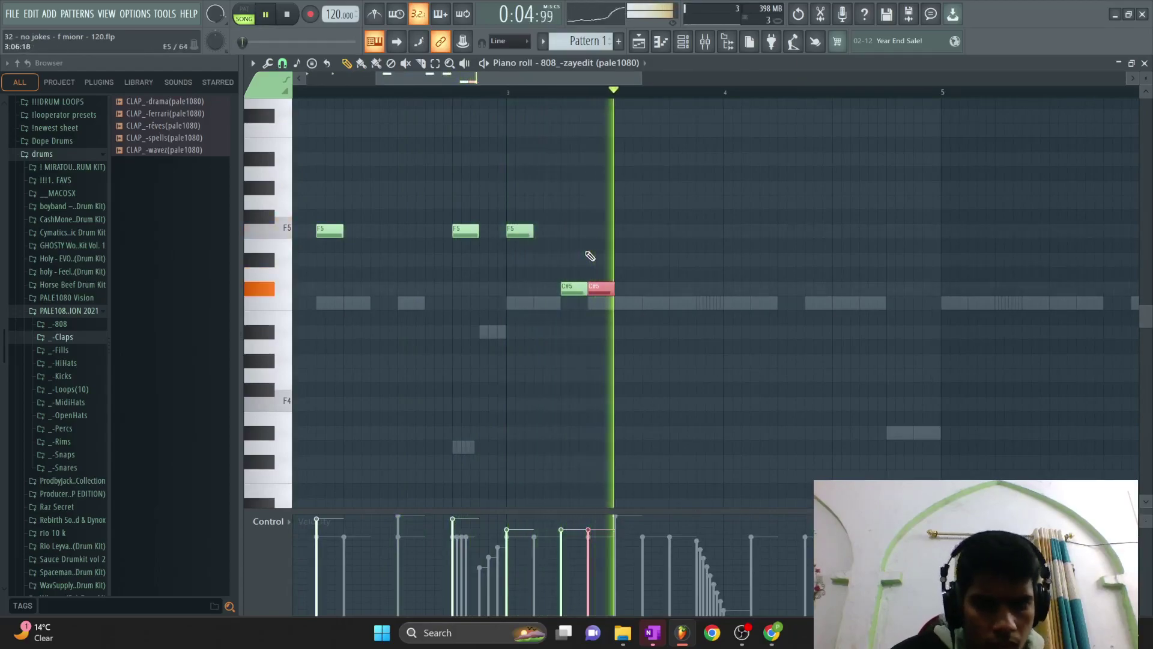
Move the first C#5 note in bar 3 up to C6 and the second up to D#5.
{"action": "left_click", "coordinate": [593, 130]}
{"action": "key", "text": "space"}
{"action": "key", "text": "space"}
{"action": "left_click", "coordinate": [610, 114]}
{"action": "right_click", "coordinate": [609, 115]}
{"action": "key", "text": "space"}
{"action": "left_click_drag", "start_coordinate": [600, 129], "coordinate": [589, 127]}
{"action": "key", "text": "space"}
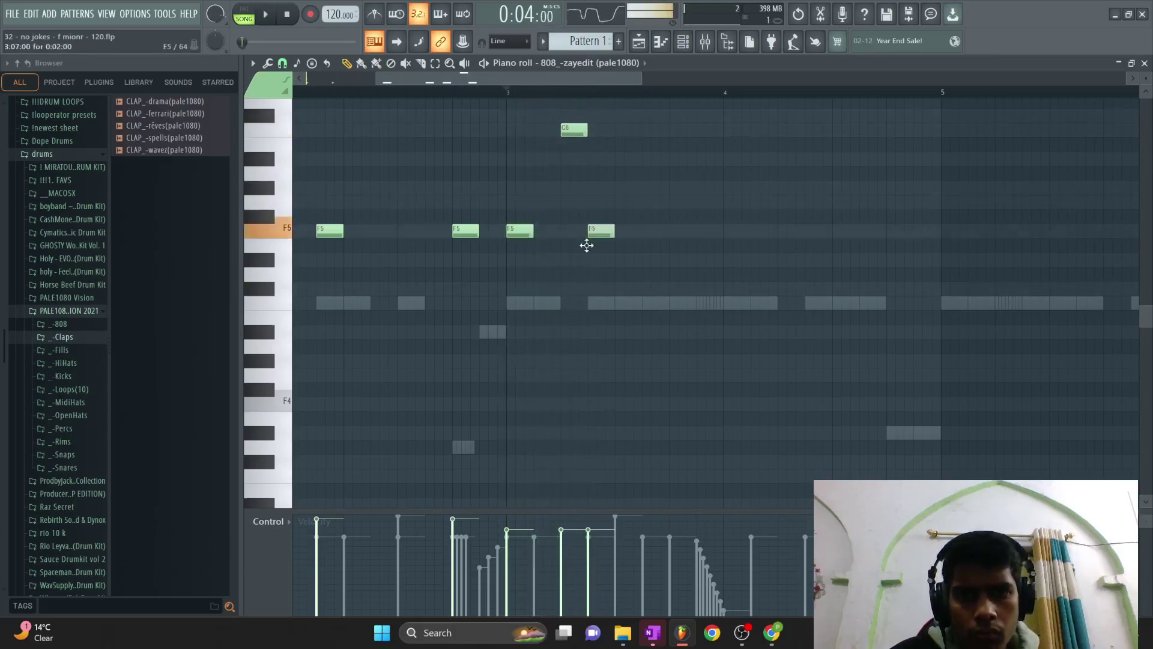
{"action": "key", "text": "space"}
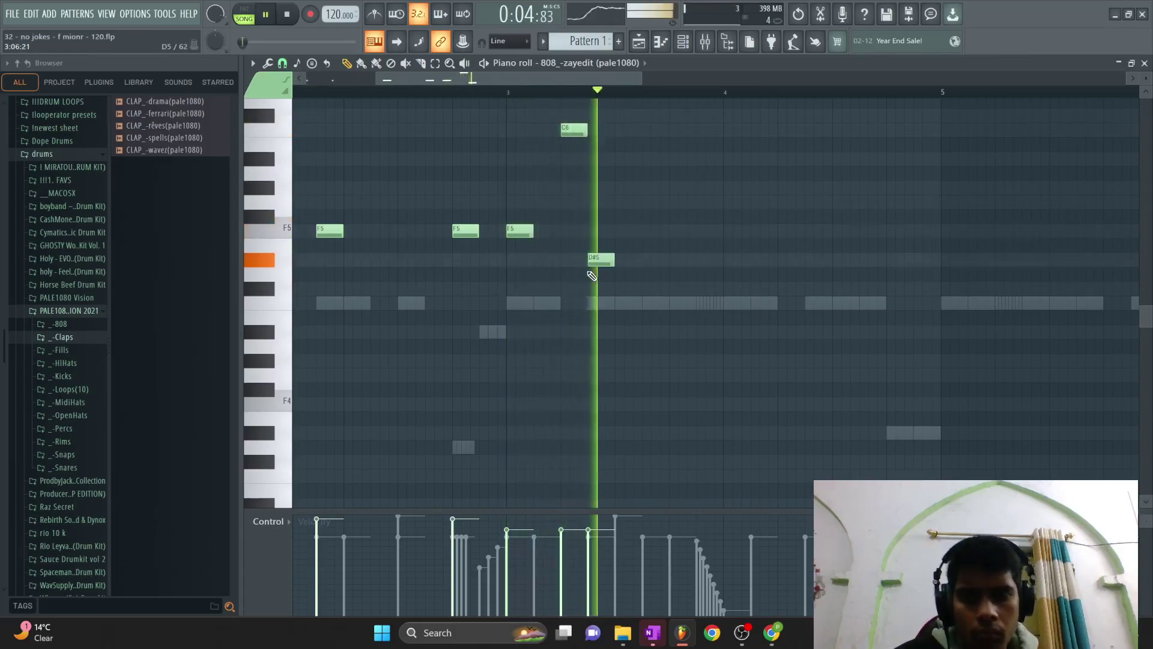
Place two C#5 notes in bar 4 of the 808 and remove the D#5 note there.
{"action": "left_click", "coordinate": [787, 260]}
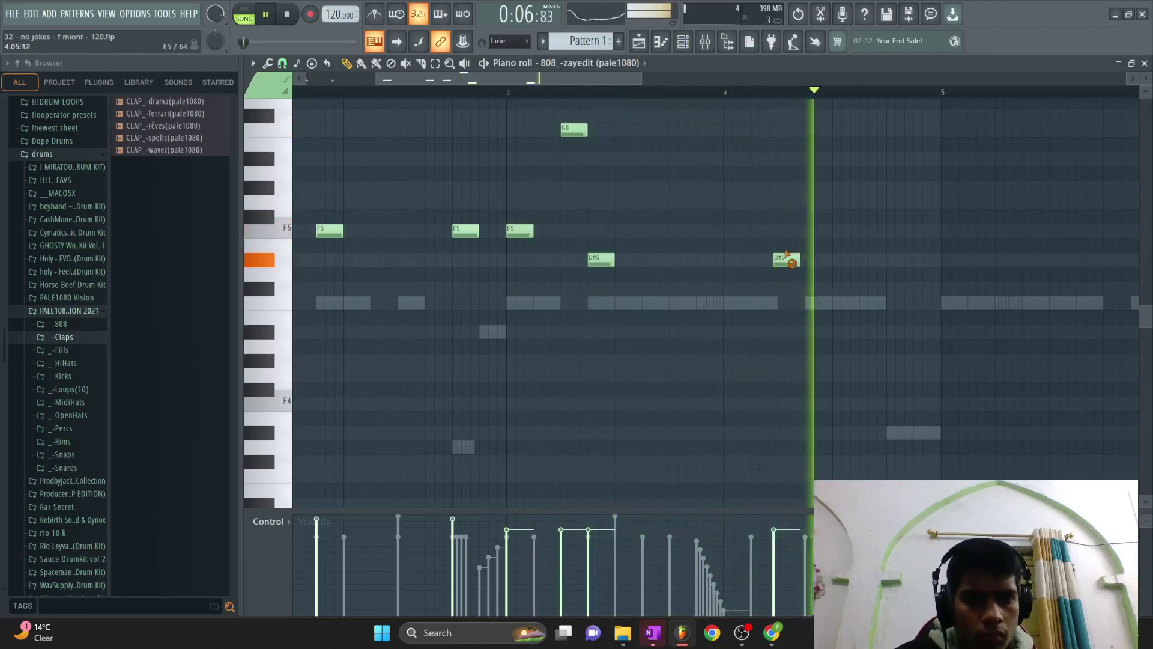
{"action": "double_click", "coordinate": [787, 287]}
{"action": "key", "text": "Escape"}
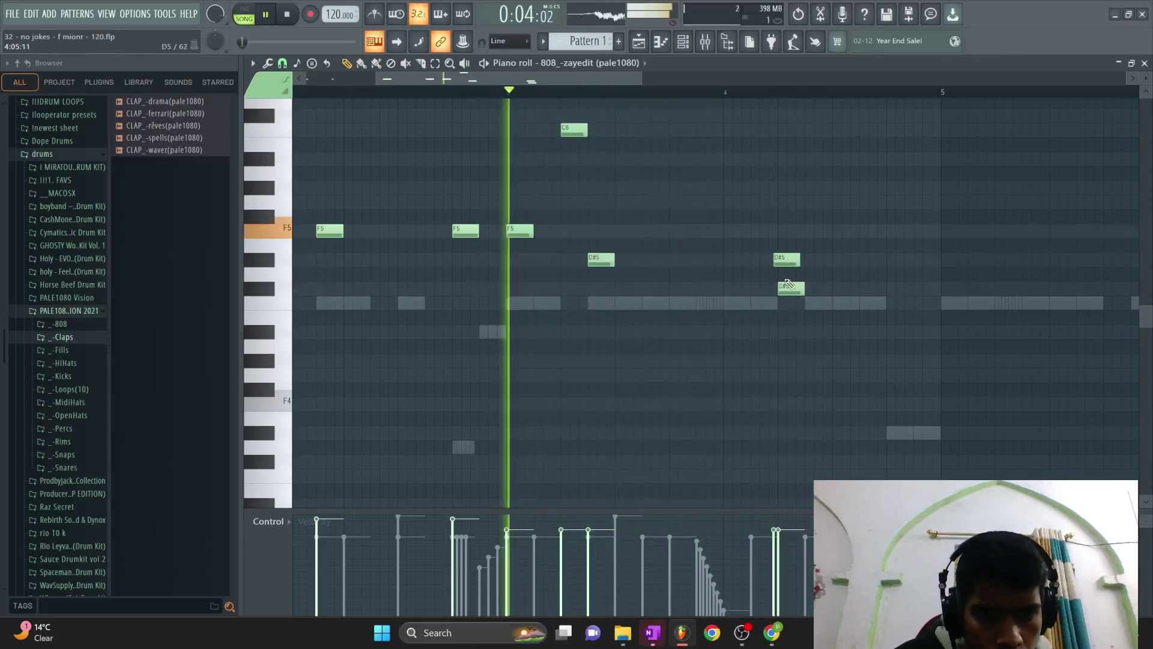
{"action": "left_click", "coordinate": [869, 288]}
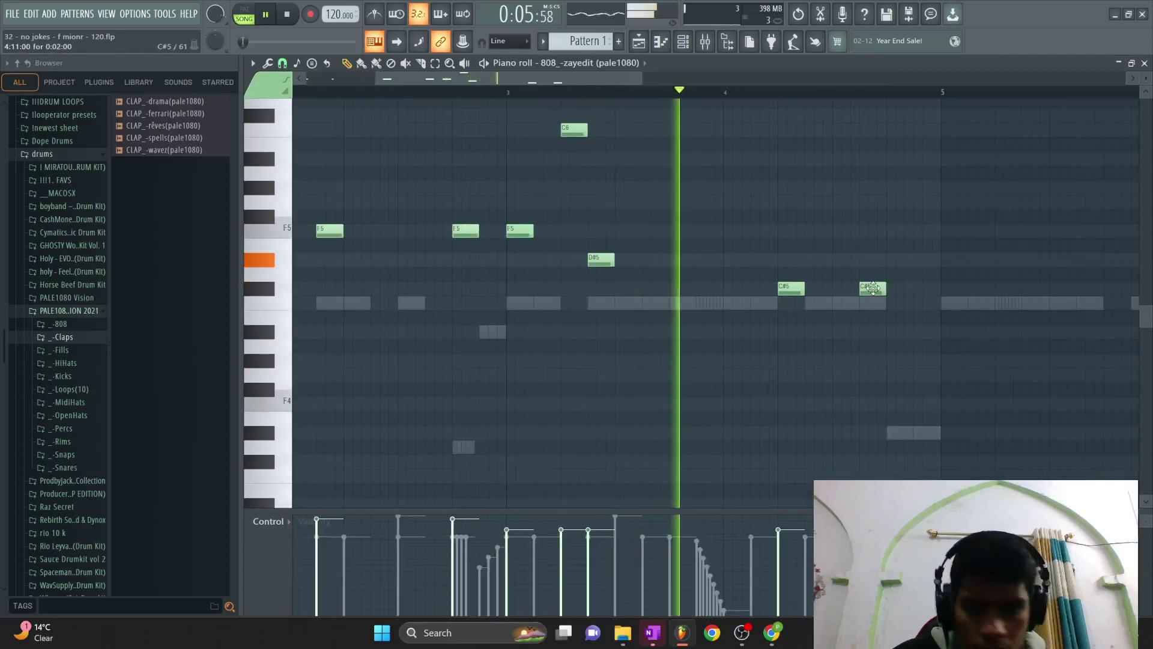
Select all the 808 notes and duplicate the first four bars into bars 5 to 8.
{"action": "scroll", "coordinate": [876, 288], "scroll_direction": "down", "scroll_amount": 1, "text": "ctrl"}
{"action": "scroll", "coordinate": [877, 287], "scroll_direction": "down", "scroll_amount": 1, "text": "ctrl"}
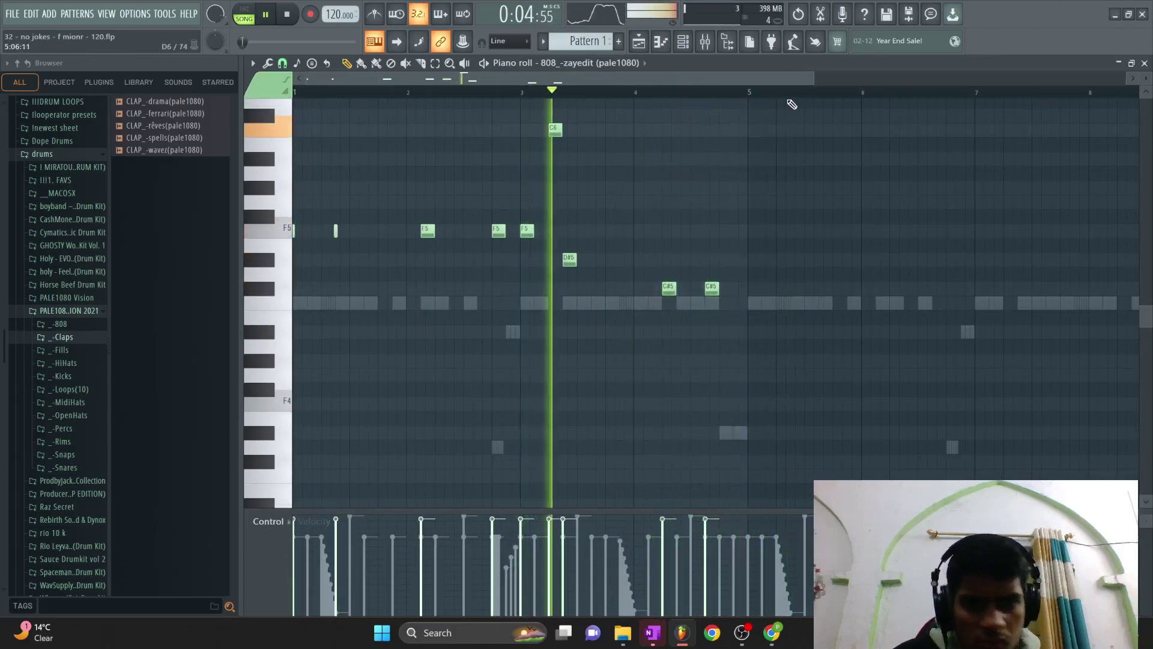
{"action": "key", "text": "ctrl+a"}
{"action": "key", "text": "ctrl+b"}
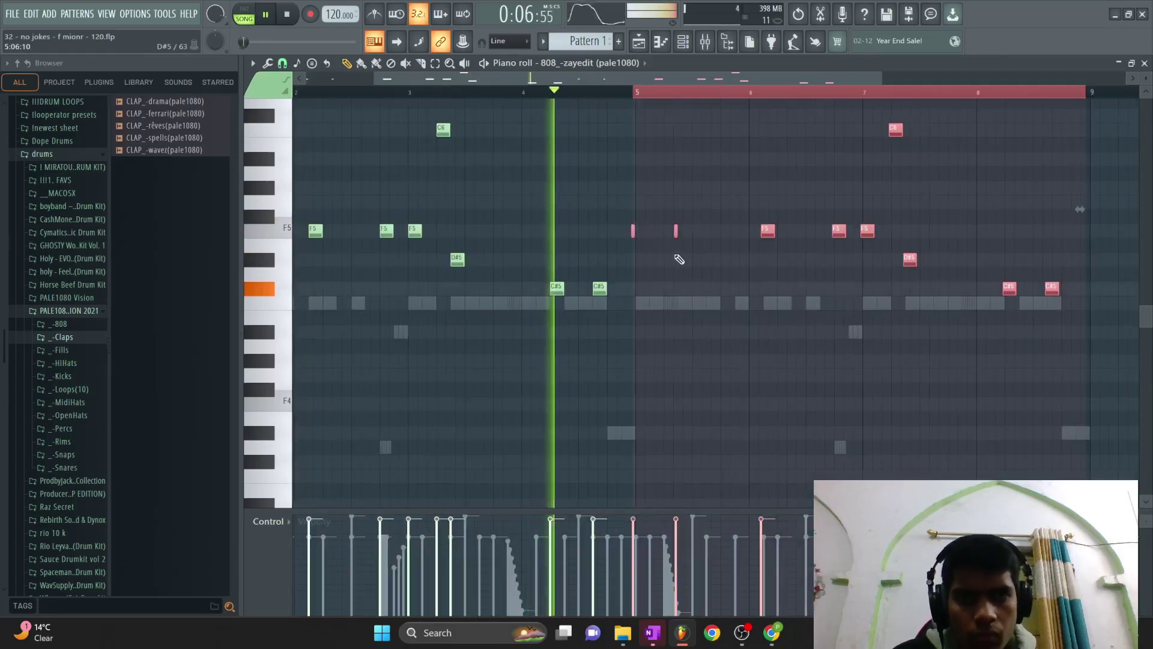
Add an F5 note just before the second F5 in bar 5 and delete the F5 near the start of bar 6.
{"action": "left_click", "coordinate": [679, 259]}
{"action": "scroll", "coordinate": [677, 257], "scroll_direction": "up", "scroll_amount": 2, "text": "ctrl"}
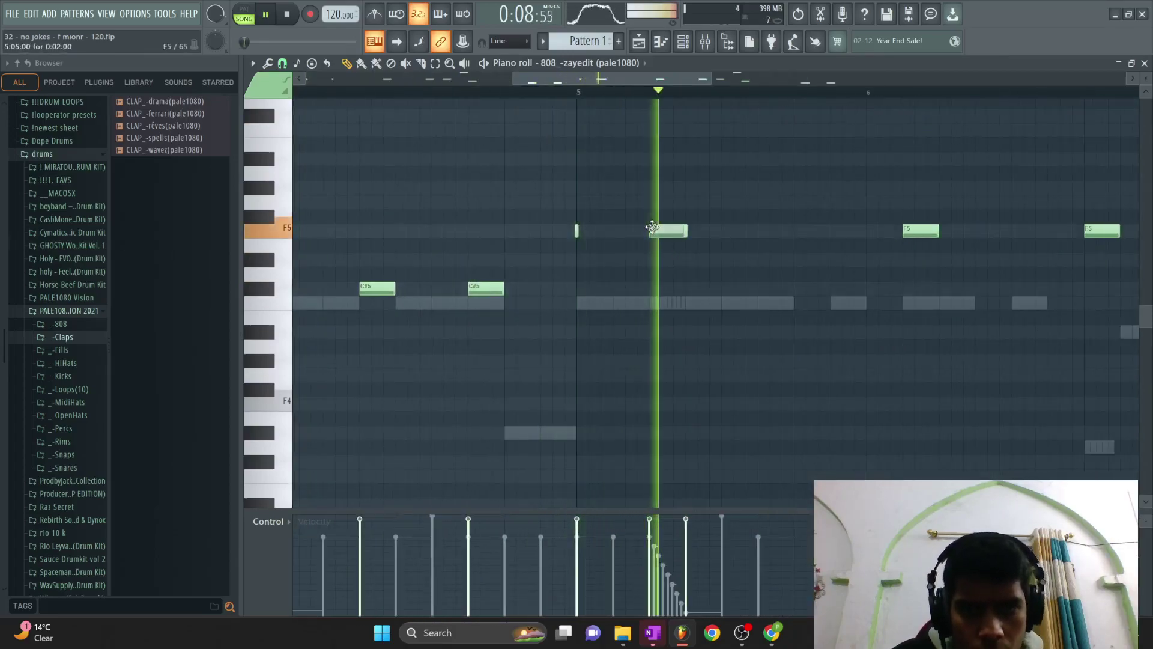
{"action": "scroll", "coordinate": [683, 216], "scroll_direction": "down", "scroll_amount": 3, "text": "ctrl"}
{"action": "scroll", "coordinate": [682, 216], "scroll_direction": "up", "scroll_amount": 2, "text": "ctrl"}
{"action": "scroll", "coordinate": [823, 162], "scroll_direction": "up", "scroll_amount": 3}
{"action": "scroll", "coordinate": [813, 250], "scroll_direction": "down", "scroll_amount": 2, "text": "ctrl"}
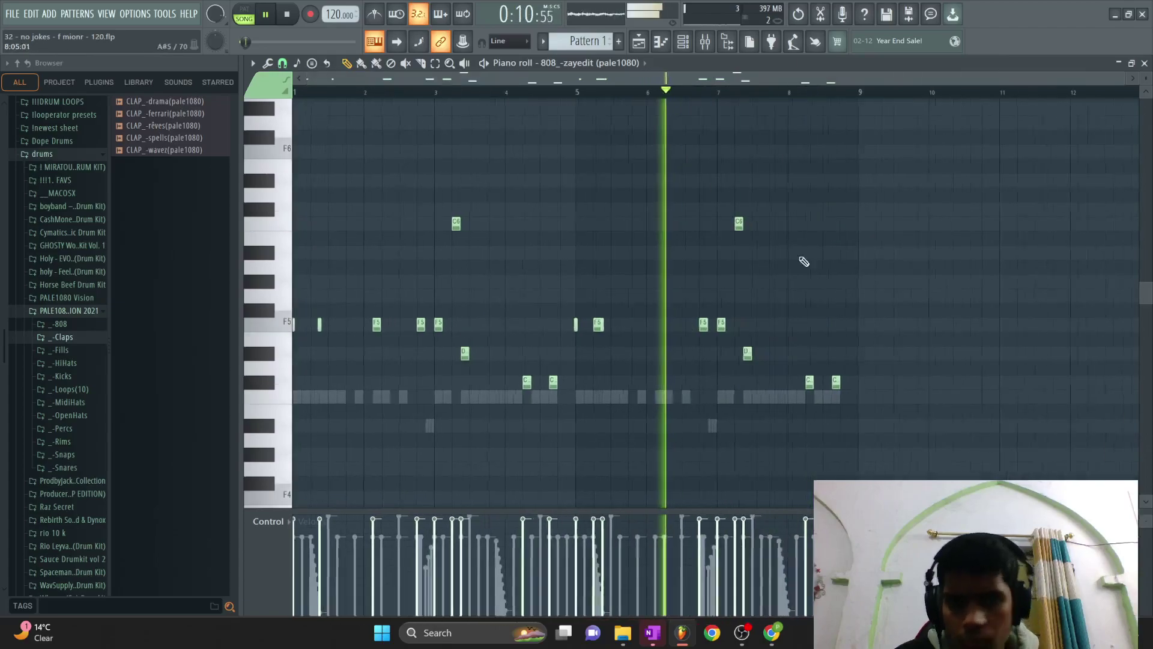
Fill the gap before bar 7 with another F5 and add a C#6, C6, A#5, G#5, G5, F5 run in bar 8's second half.
{"action": "scroll", "coordinate": [777, 357], "scroll_direction": "up", "scroll_amount": 1, "text": "ctrl"}
{"action": "left_click", "coordinate": [744, 324]}
{"action": "scroll", "coordinate": [878, 386], "scroll_direction": "up", "scroll_amount": 1, "text": "ctrl"}
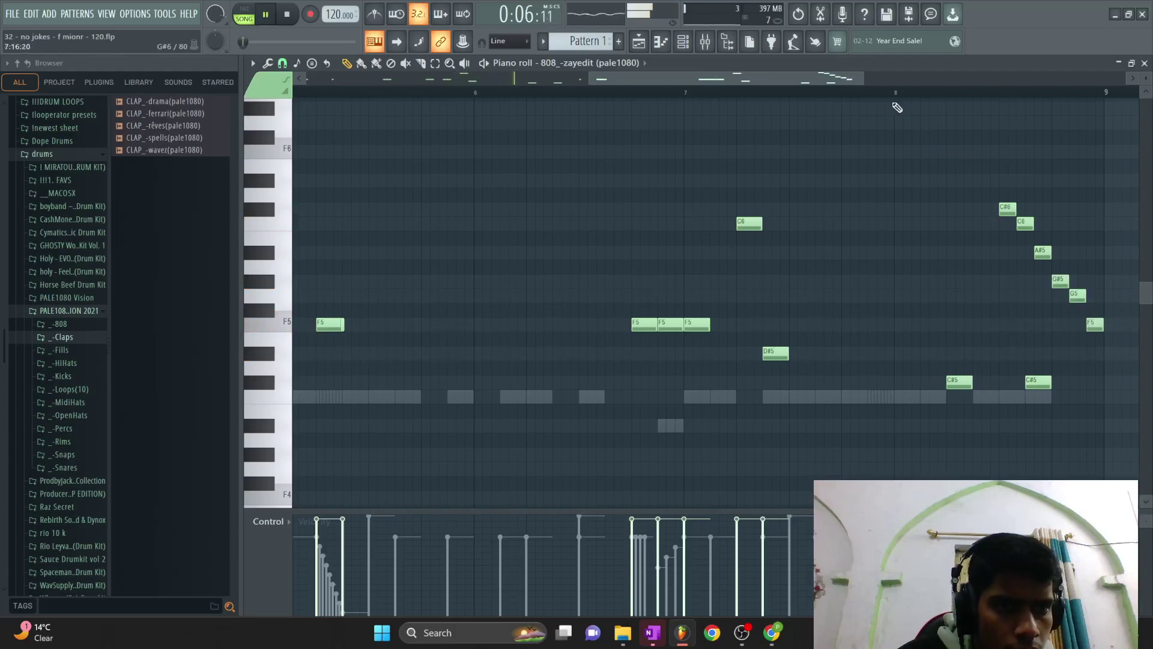
Delete the two C#5 notes in bar 8 and place three spaced C#6 notes before the descending run.
{"action": "scroll", "coordinate": [898, 314], "scroll_direction": "down", "scroll_amount": 3, "text": "ctrl"}
{"action": "key", "text": "space"}
{"action": "key", "text": "space"}
{"action": "scroll", "coordinate": [963, 288], "scroll_direction": "up", "scroll_amount": 3, "text": "ctrl"}
{"action": "key", "text": "space"}
{"action": "key", "text": "space"}
{"action": "key", "text": "space"}
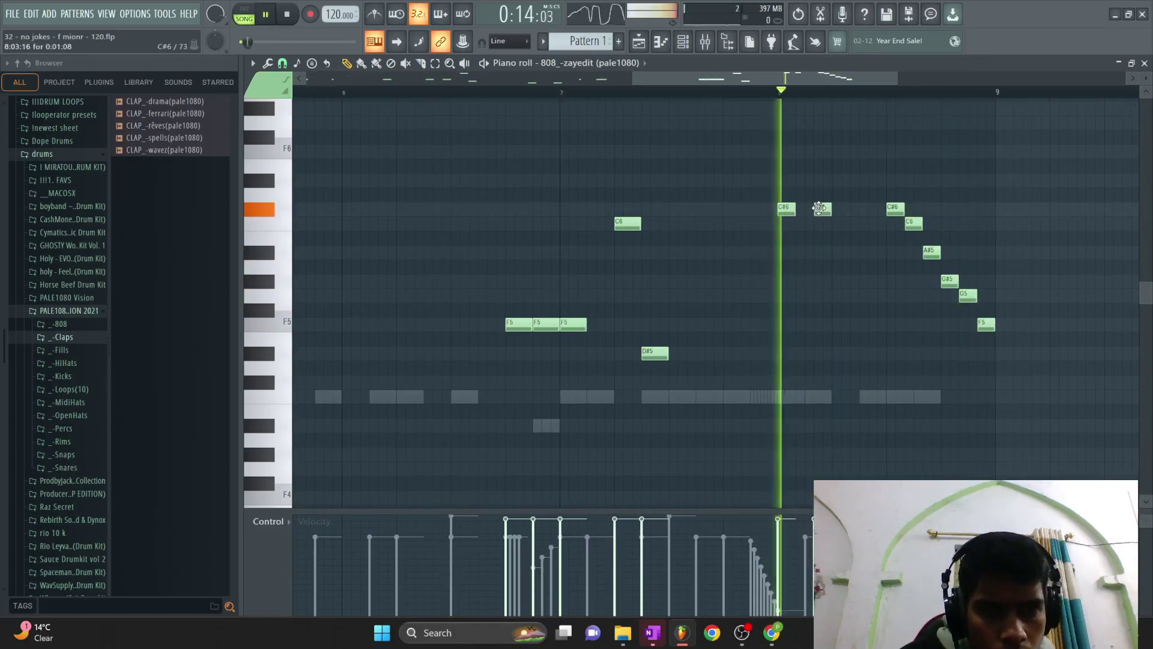
{"action": "key", "text": "space"}
{"action": "scroll", "coordinate": [821, 209], "scroll_direction": "down", "scroll_amount": 2, "text": "ctrl"}
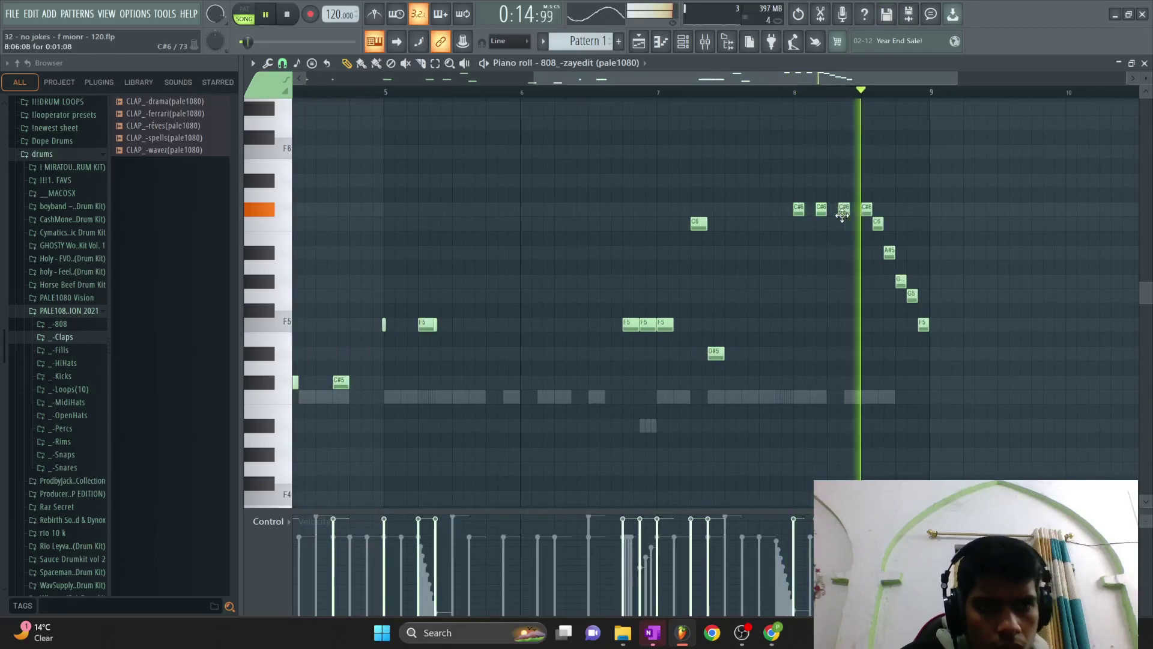
Try chopping the C#6 notes at the start of bar 8 into a roll of very short notes.
{"action": "scroll", "coordinate": [829, 204], "scroll_direction": "up", "scroll_amount": 3, "text": "ctrl"}
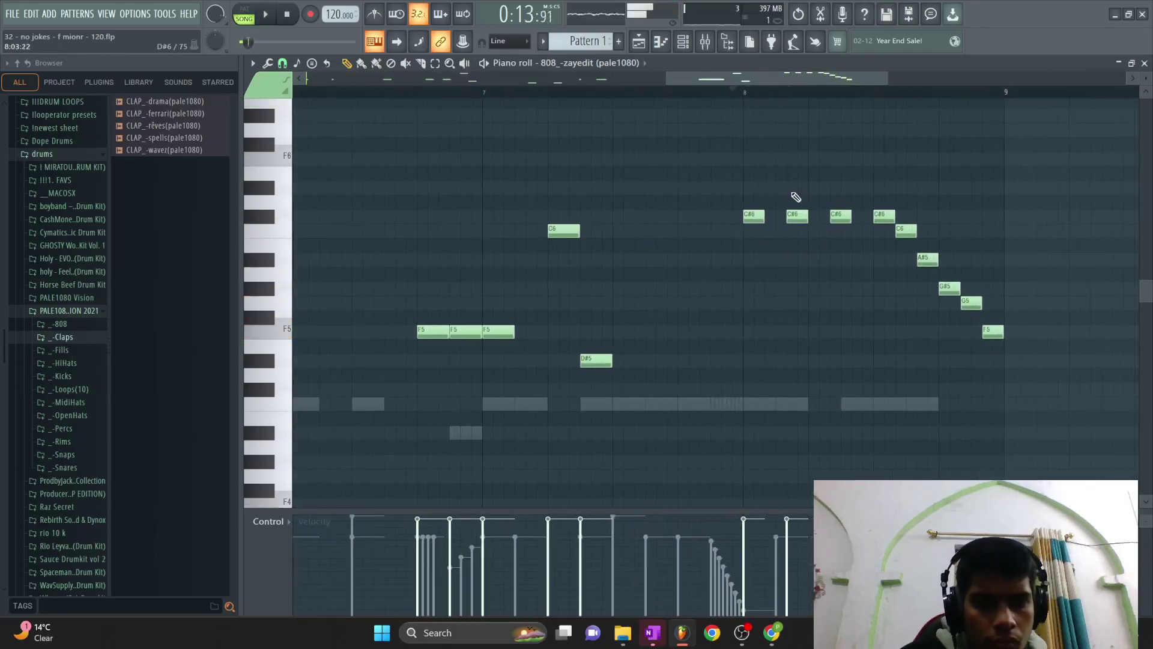
{"action": "key", "text": "space"}
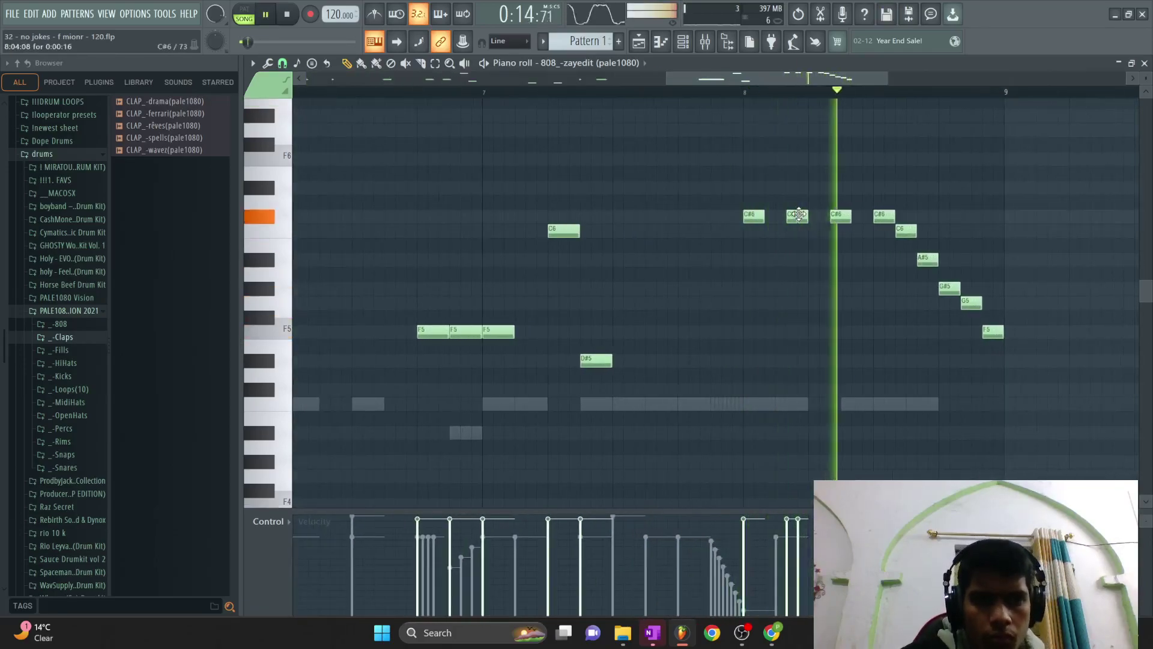
{"action": "key", "text": "space"}
{"action": "right_click", "coordinate": [799, 216]}
{"action": "key", "text": "space"}
{"action": "left_click", "coordinate": [798, 214]}
{"action": "key", "text": "space"}
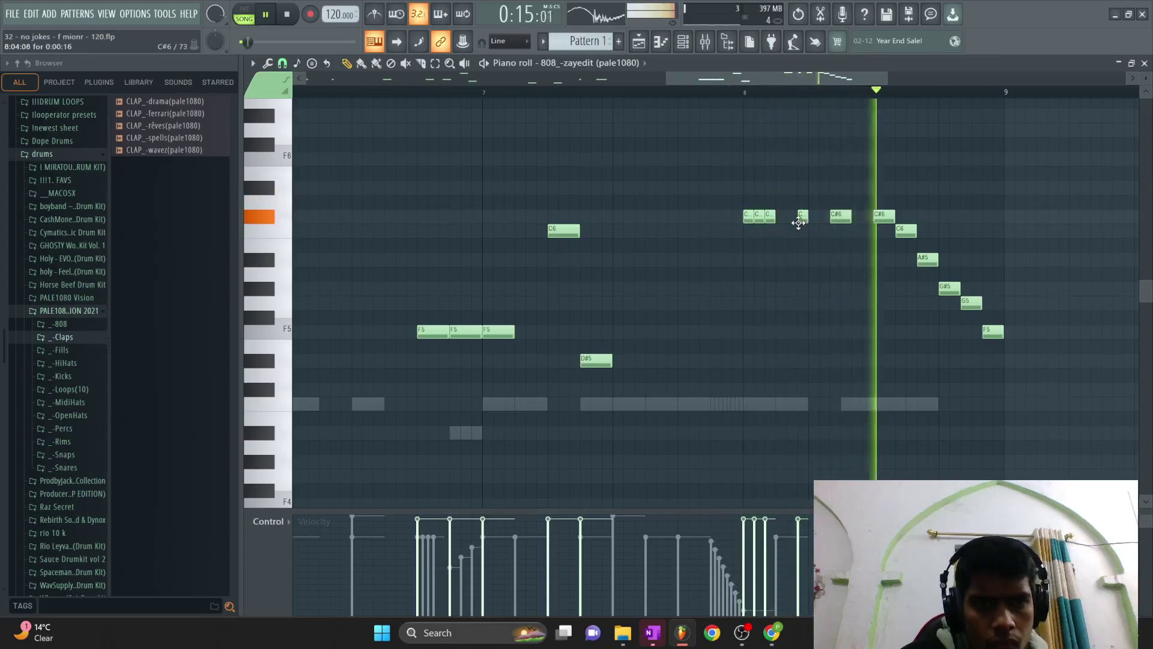
{"action": "left_click_drag", "start_coordinate": [787, 217], "coordinate": [777, 217]}
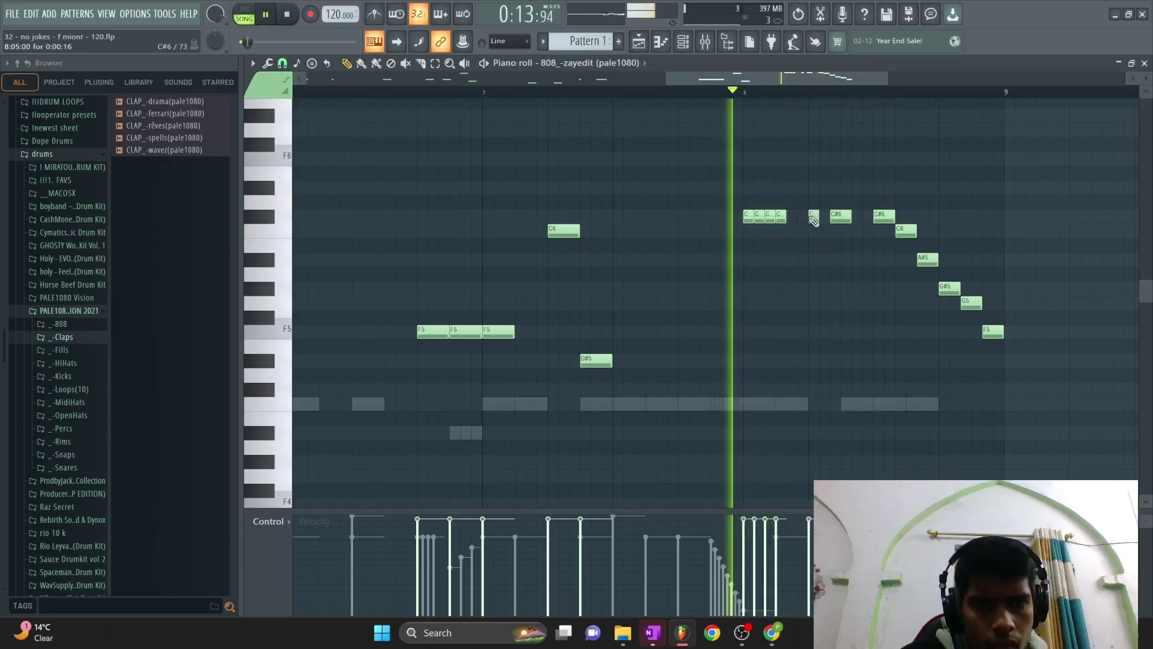
Delete the C#6 notes just before and at the start of the descending run and shift the lone short note to G5.
{"action": "right_click", "coordinate": [841, 217]}
{"action": "left_click_drag", "start_coordinate": [814, 217], "coordinate": [846, 303]}
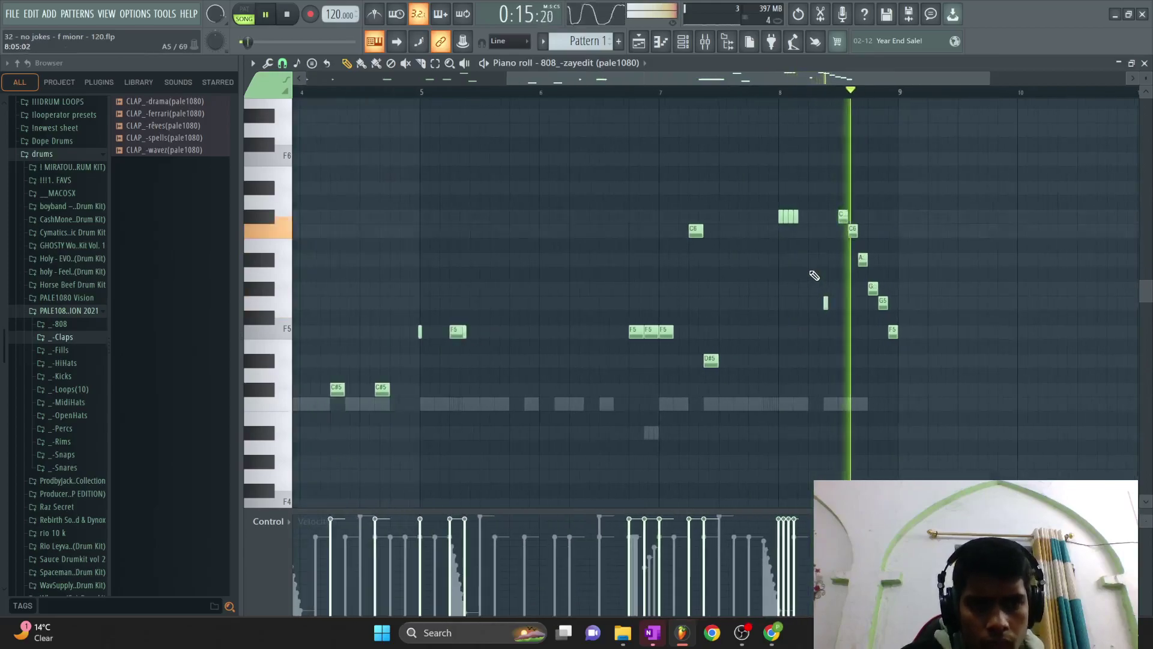
{"action": "right_click", "coordinate": [837, 215]}
{"action": "scroll", "coordinate": [772, 186], "scroll_direction": "down", "scroll_amount": 2, "text": "ctrl"}
{"action": "key", "text": "space"}
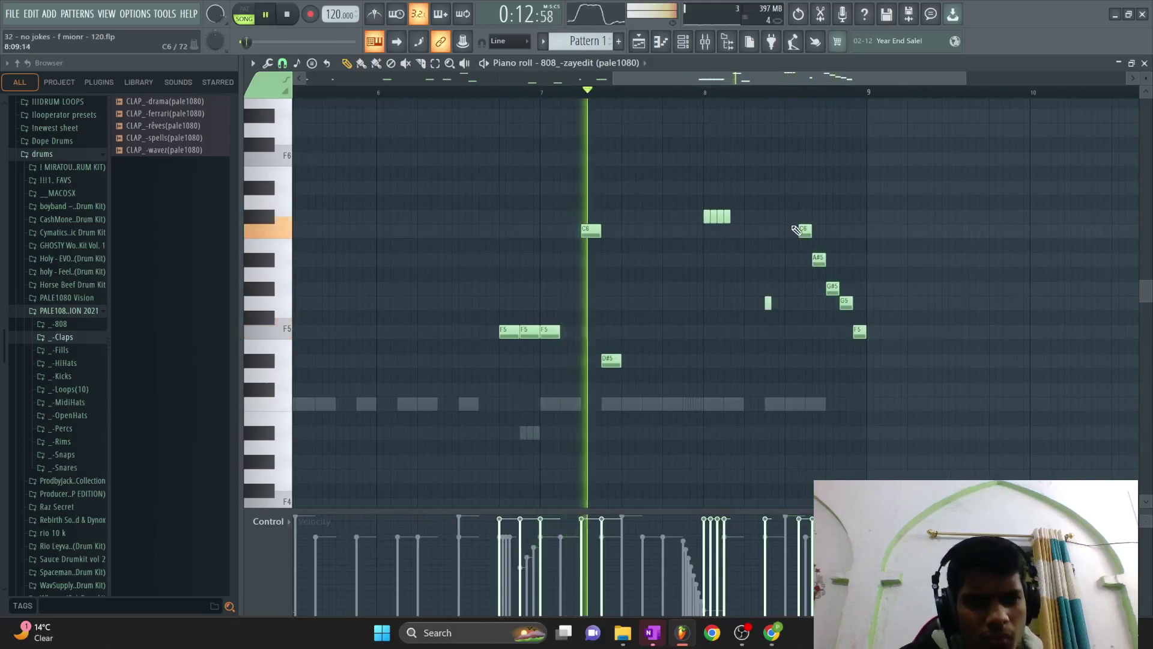
Replace the C#6 roll with four evenly spaced short C6 notes leading into the descending run and delete the stray G5.
{"action": "key", "text": "space"}
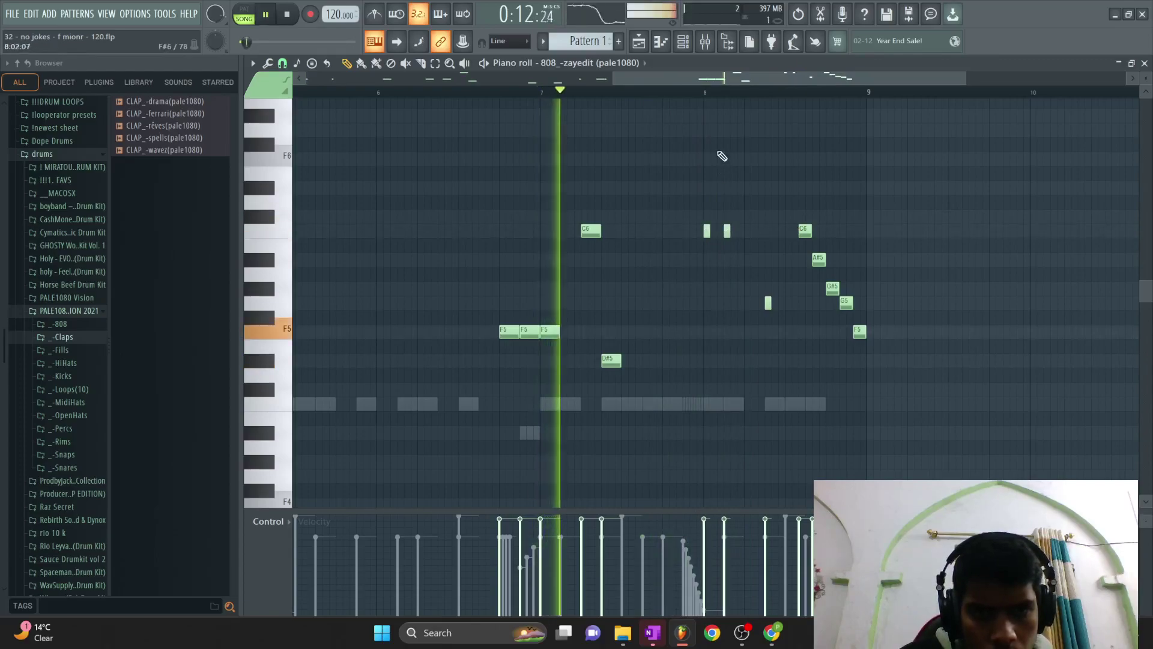
{"action": "left_click", "coordinate": [705, 93]}
{"action": "key", "text": "space"}
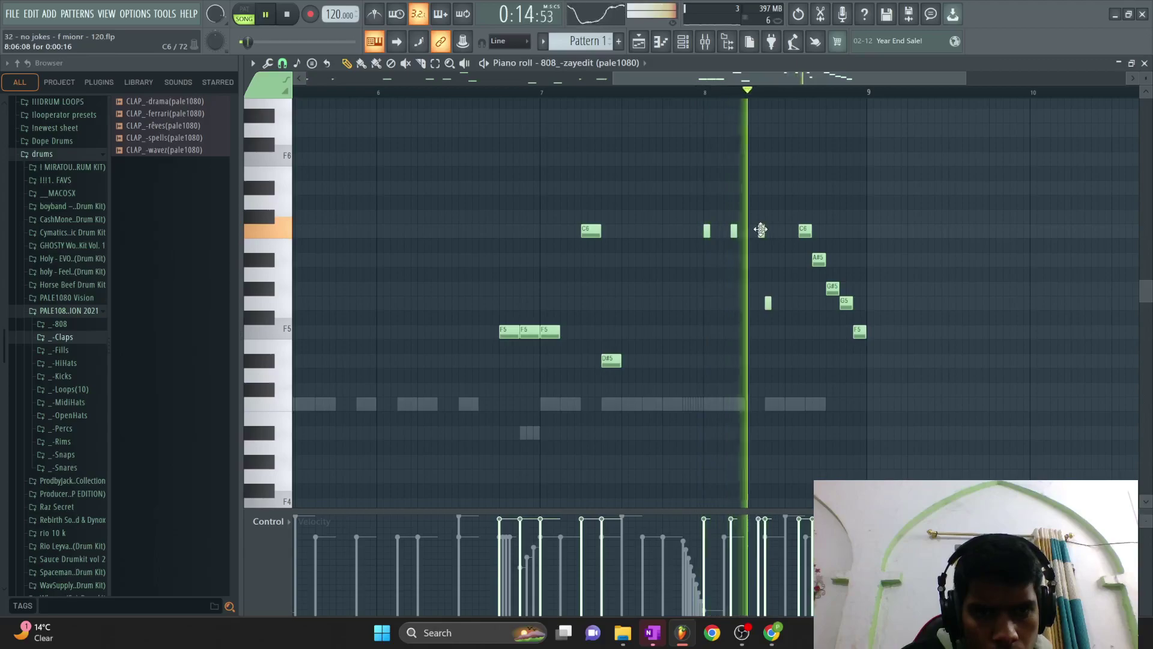
{"action": "right_click", "coordinate": [769, 303]}
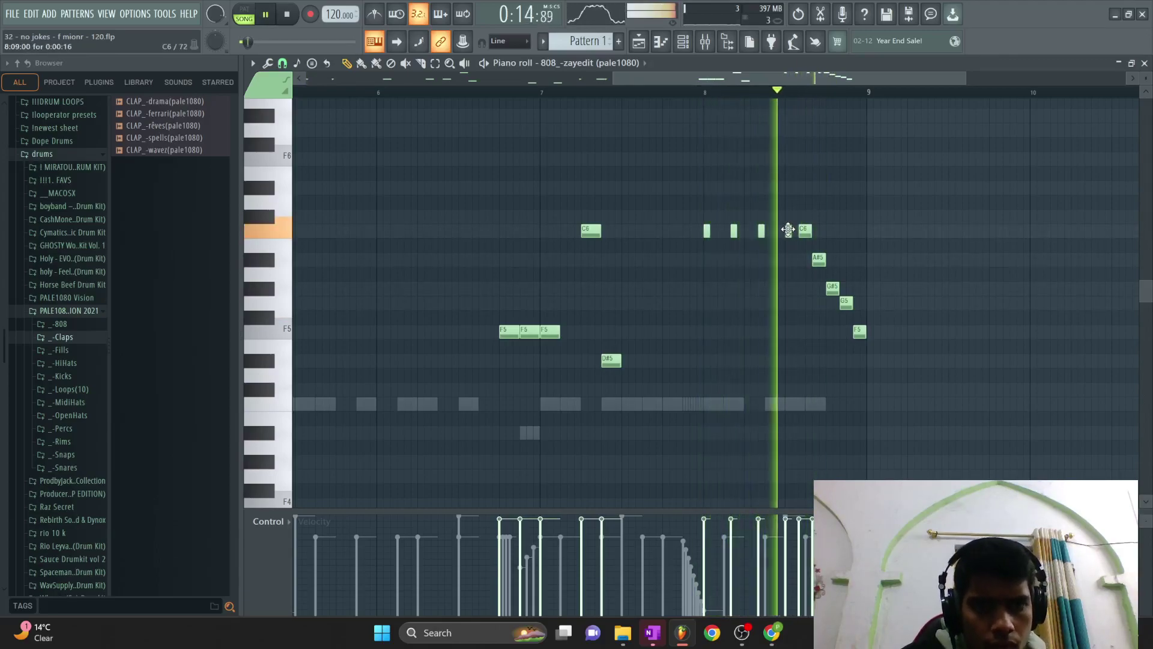
{"action": "scroll", "coordinate": [794, 178], "scroll_direction": "down", "scroll_amount": 3}
{"action": "scroll", "coordinate": [774, 150], "scroll_direction": "down", "scroll_amount": 2}
{"action": "key", "text": "space"}
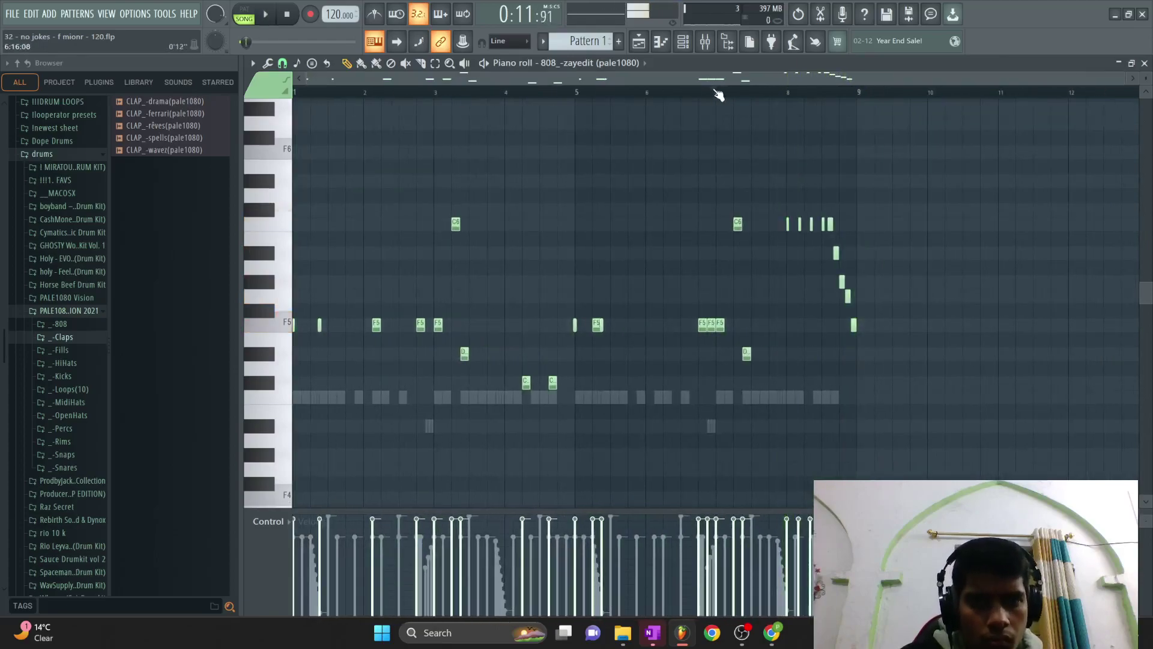
Play back the 808 fill in bar 8 and listen to the arrangement in the playlist around the Pattern 1 clip at bar 9.
{"action": "key", "text": "space"}
{"action": "scroll", "coordinate": [849, 198], "scroll_direction": "up", "scroll_amount": 4}
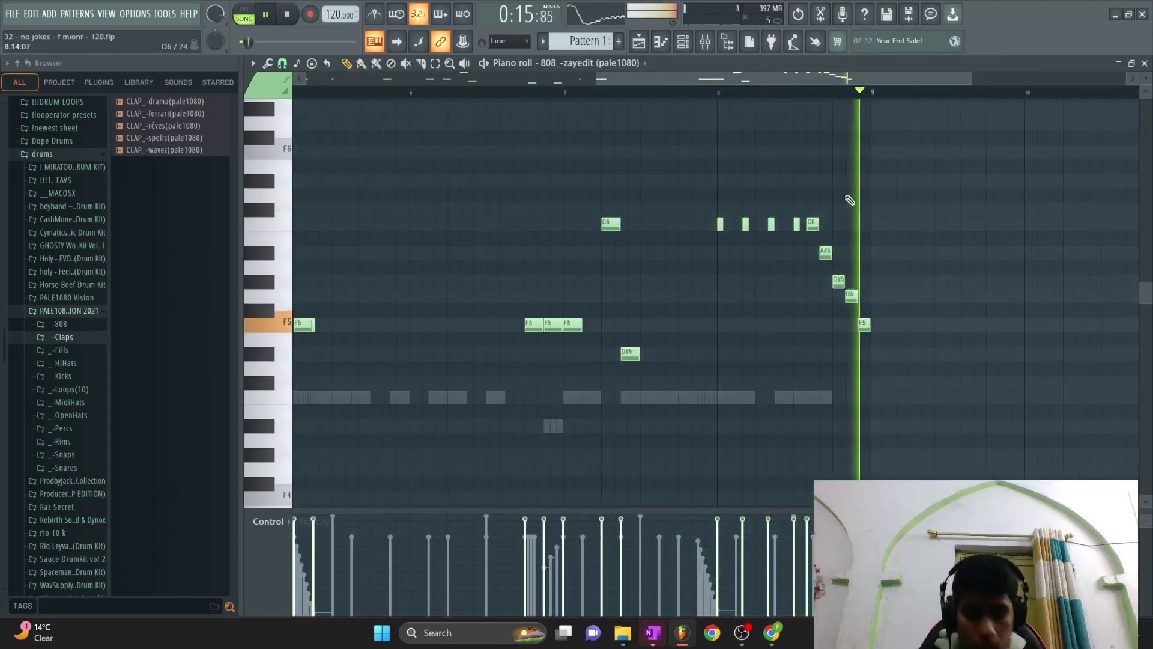
{"action": "scroll", "coordinate": [849, 200], "scroll_direction": "down", "scroll_amount": 1}
{"action": "key", "text": "space"}
{"action": "scroll", "coordinate": [514, 160], "scroll_direction": "up", "scroll_amount": 3}
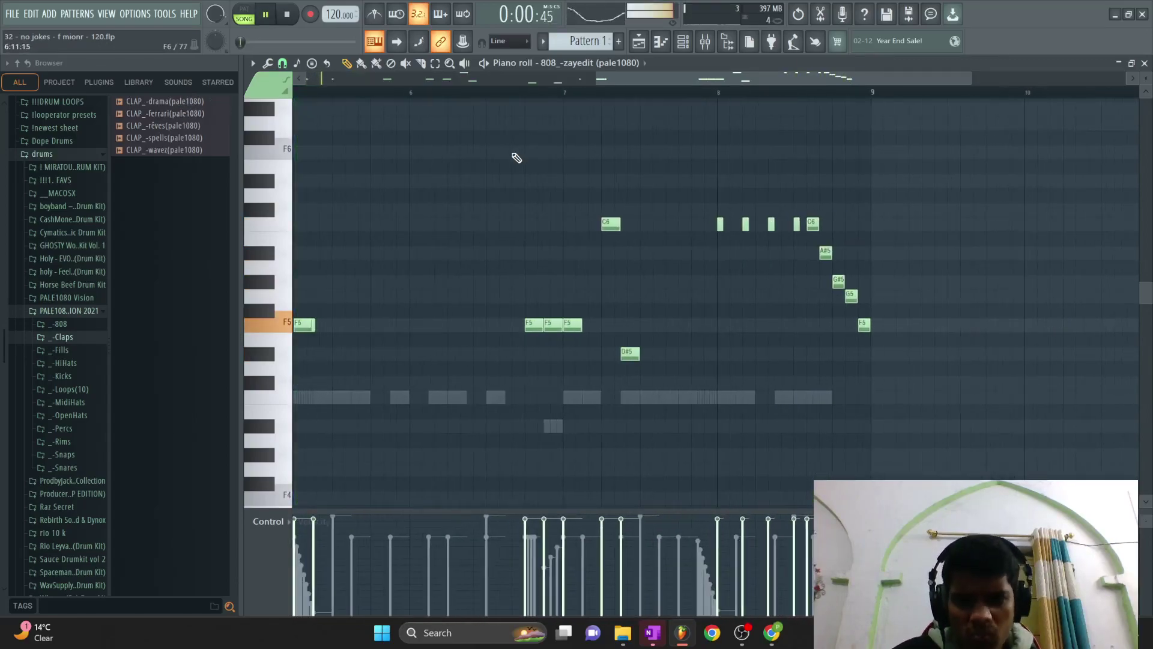
{"action": "left_click", "coordinate": [639, 36]}
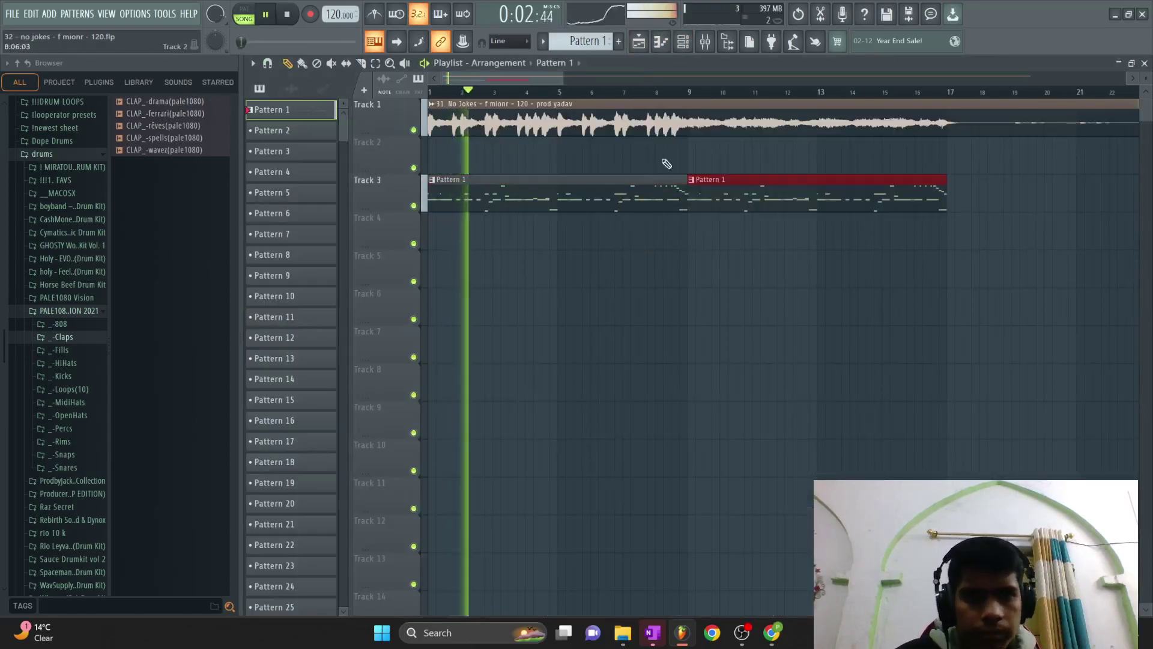
{"action": "key", "text": "space"}
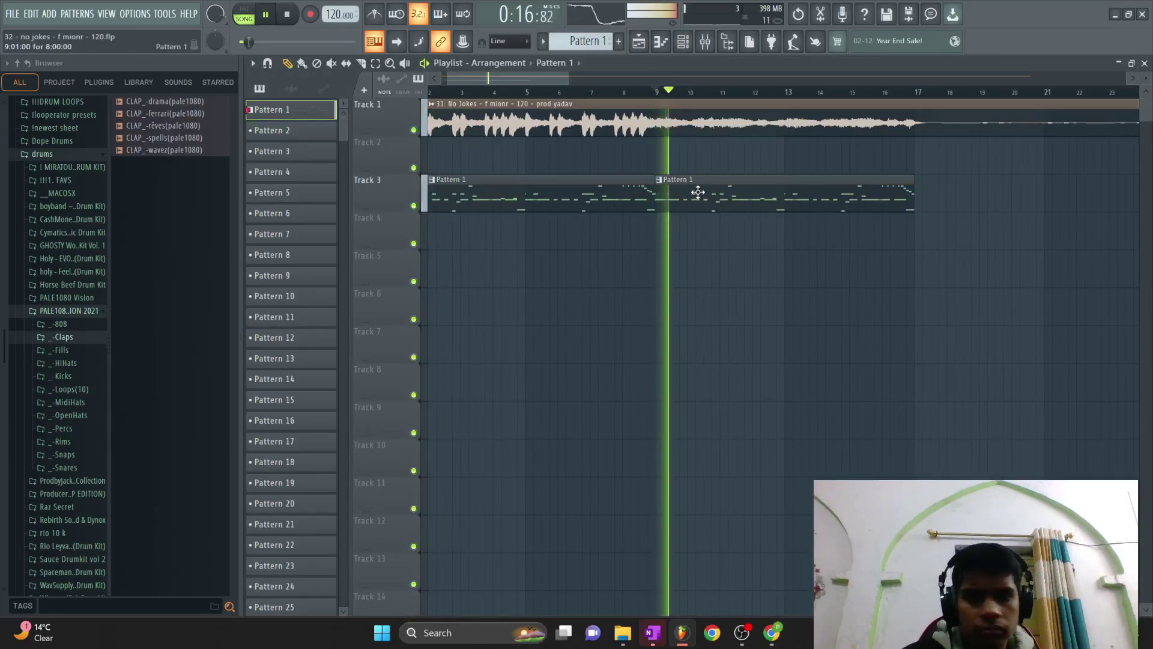
{"action": "key", "text": "space"}
Audition the percs in the PALE1080 kit and add perc_-miss(pale1080) as a new channel in the channel rack.
{"action": "key", "text": "F6"}
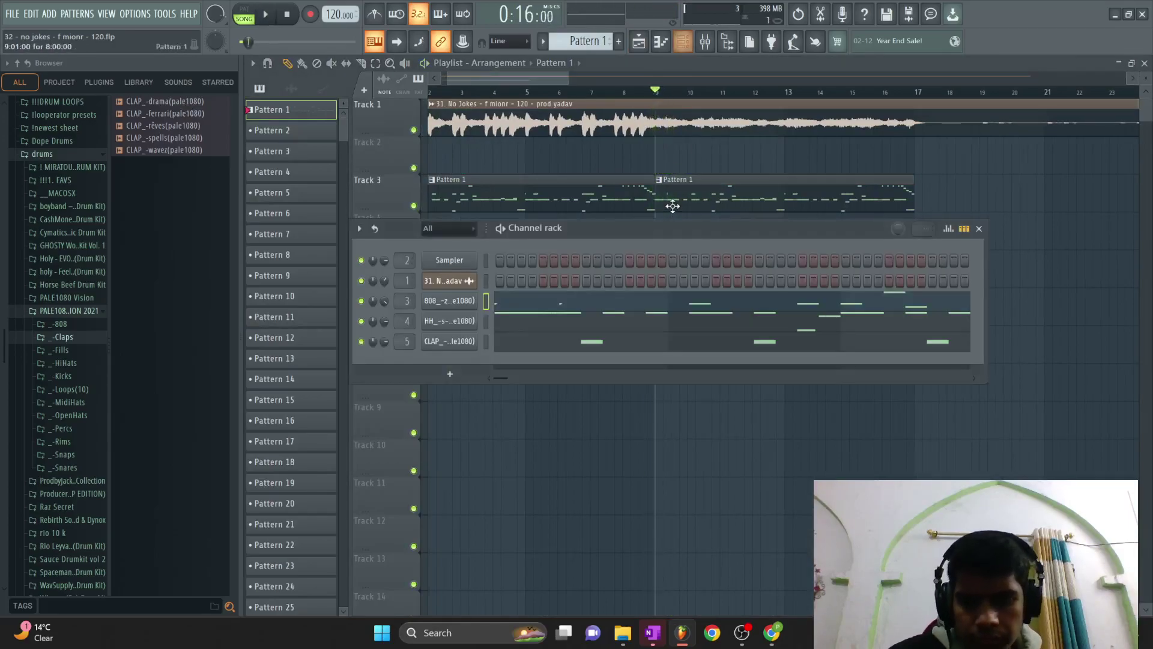
{"action": "left_click", "coordinate": [63, 428]}
{"action": "left_click", "coordinate": [161, 150]}
{"action": "left_click", "coordinate": [160, 164]}
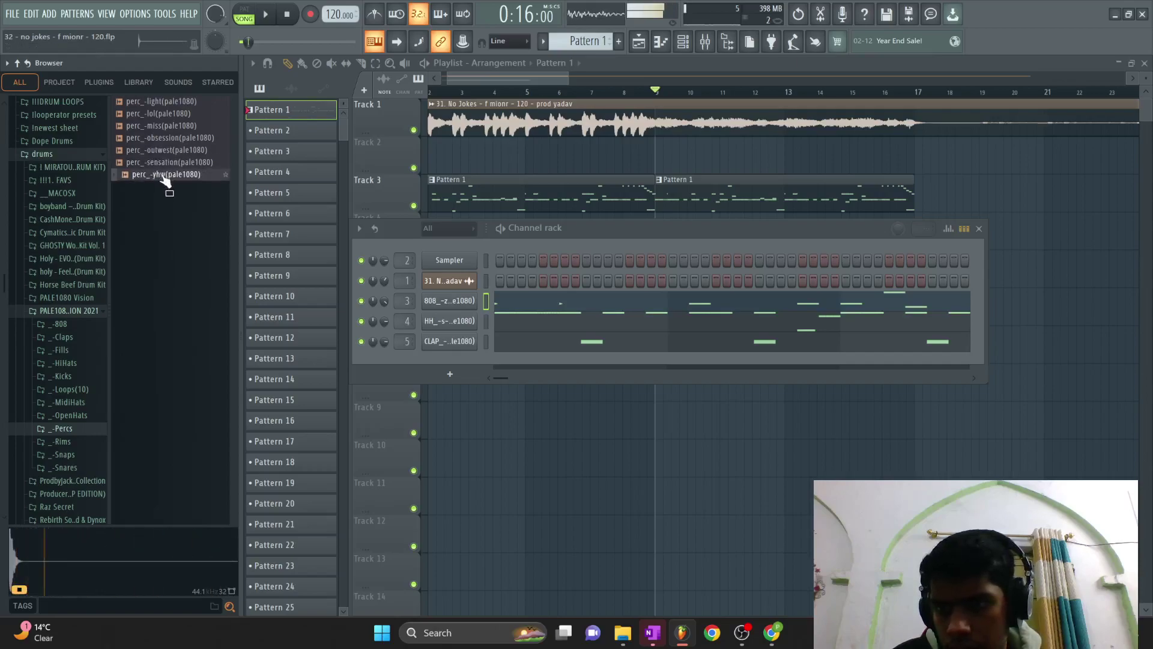
{"action": "left_click", "coordinate": [180, 126]}
{"action": "key", "text": "space"}
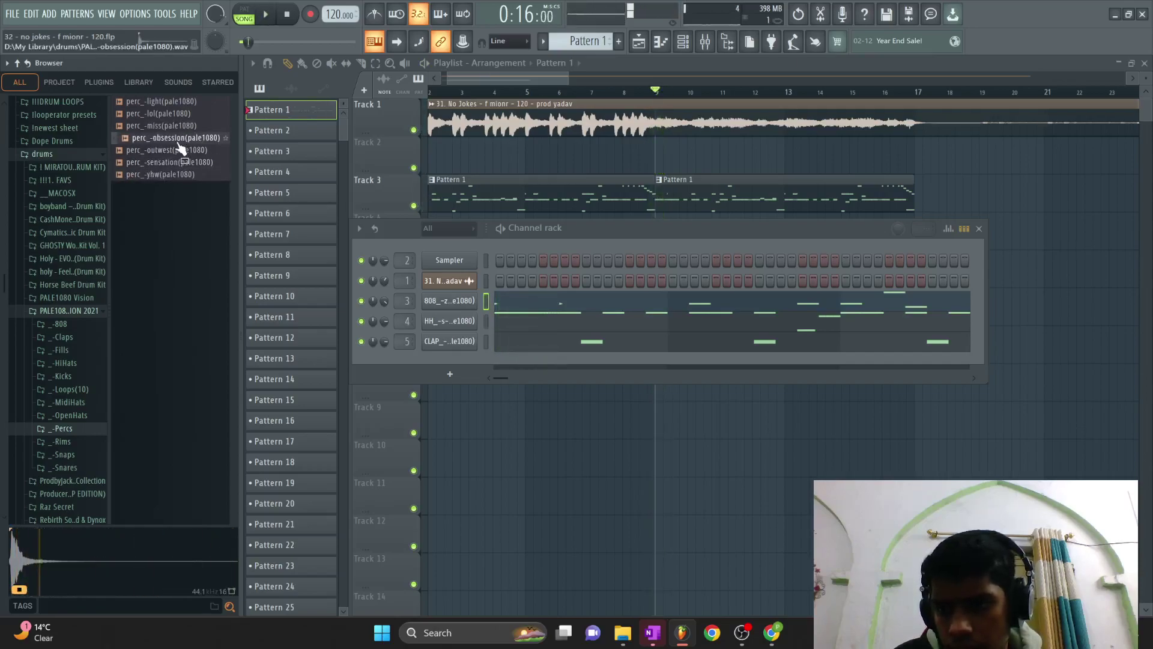
{"action": "key", "text": "Up"}
{"action": "key", "text": "space"}
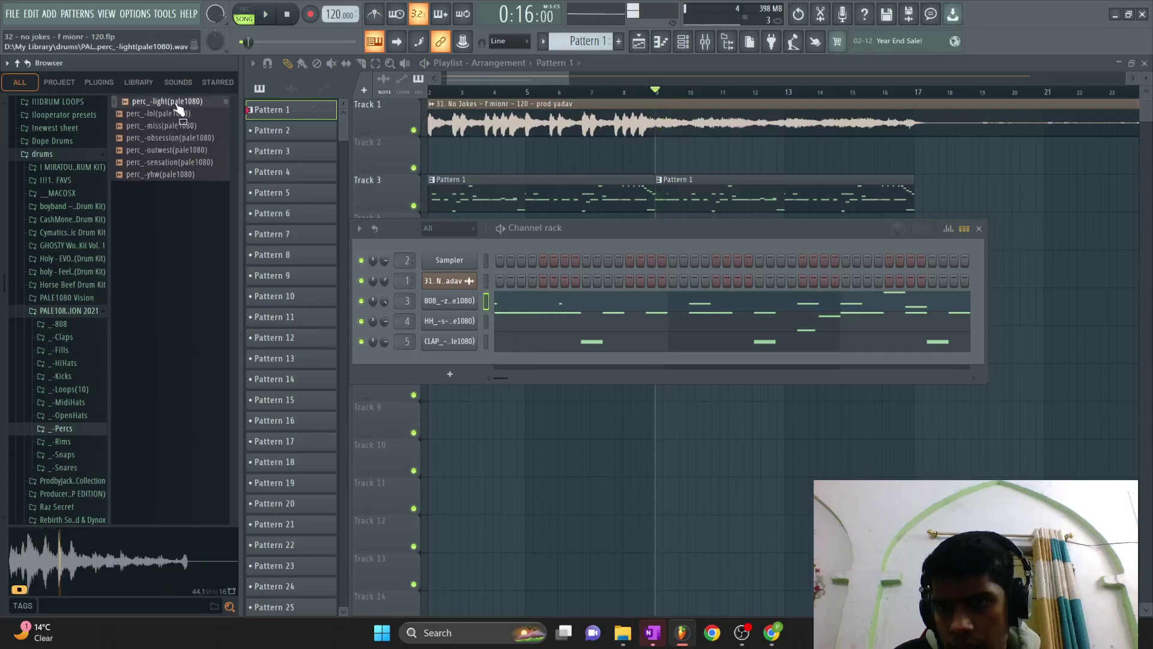
{"action": "left_click_drag", "start_coordinate": [520, 331], "coordinate": [488, 369]}
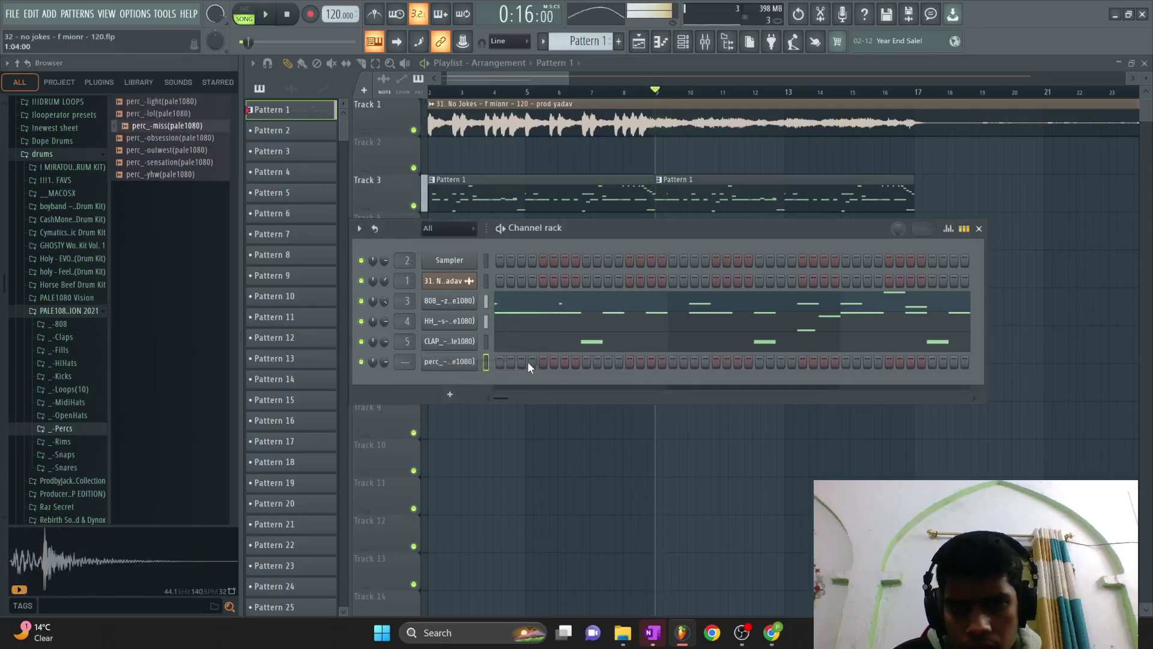
Route the perc_-miss channel to a mixer track and place a short C5 note near the end of bar 3 in its piano roll.
{"action": "key", "text": "ctrl+l"}
{"action": "right_click", "coordinate": [466, 363]}
{"action": "left_click", "coordinate": [504, 359]}
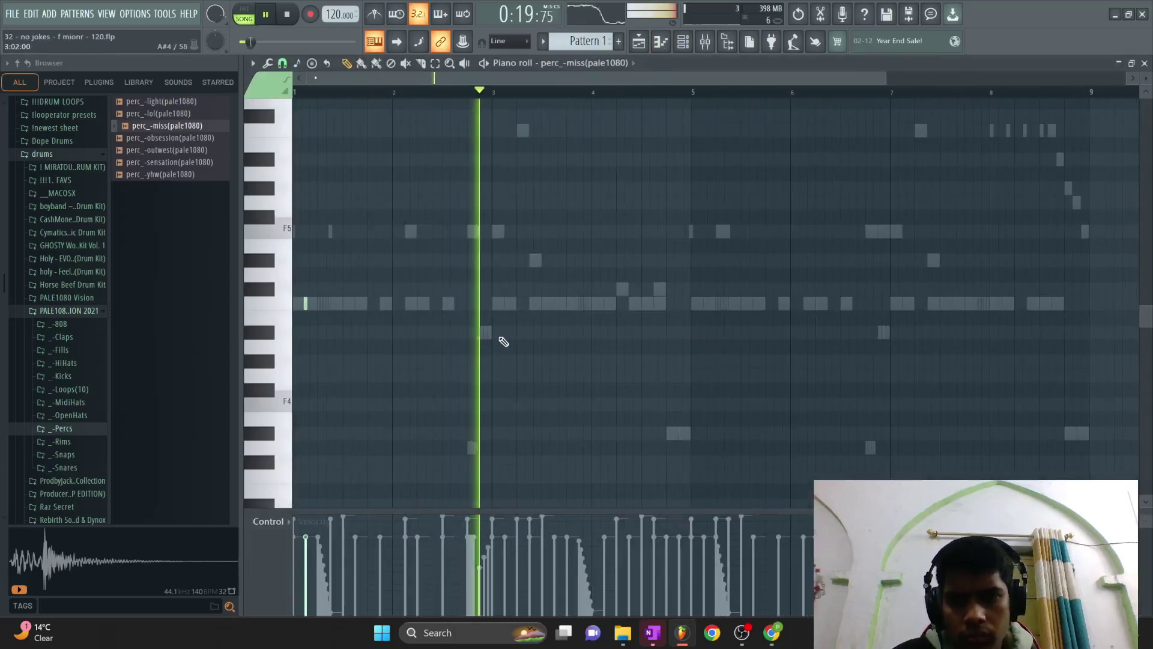
{"action": "scroll", "coordinate": [511, 333], "scroll_direction": "up", "scroll_amount": 2}
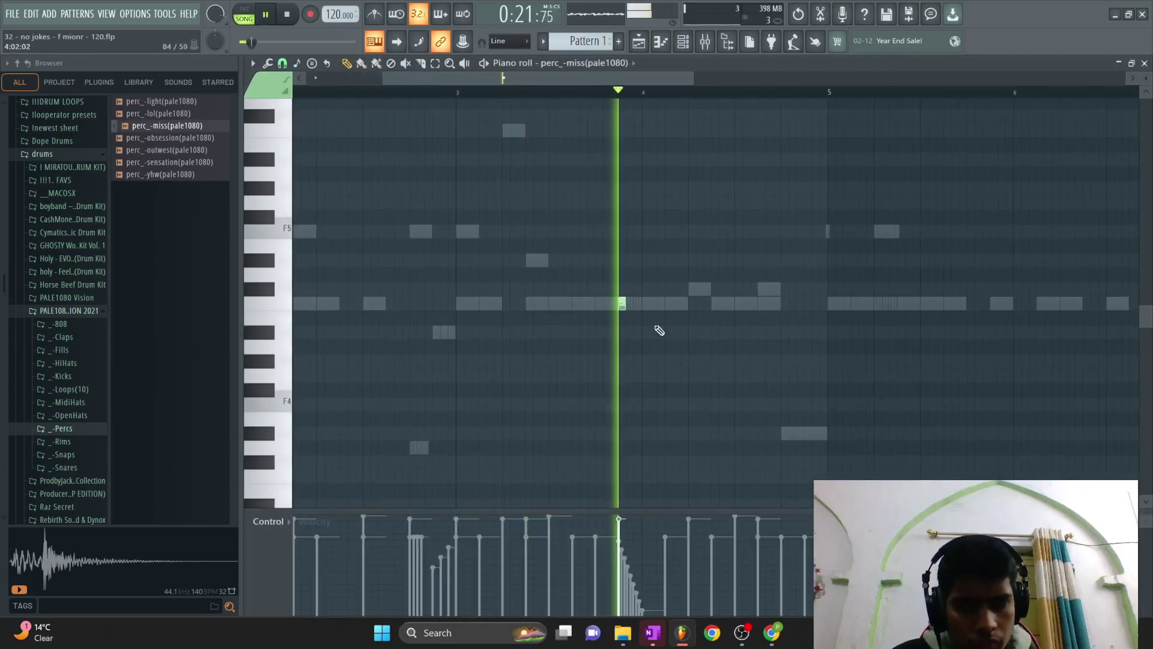
Copy the two short C5 perc notes into bars 5 and 7, add another C5 early in bar 6, and play the pattern.
{"action": "scroll", "coordinate": [660, 321], "scroll_direction": "down", "scroll_amount": 2}
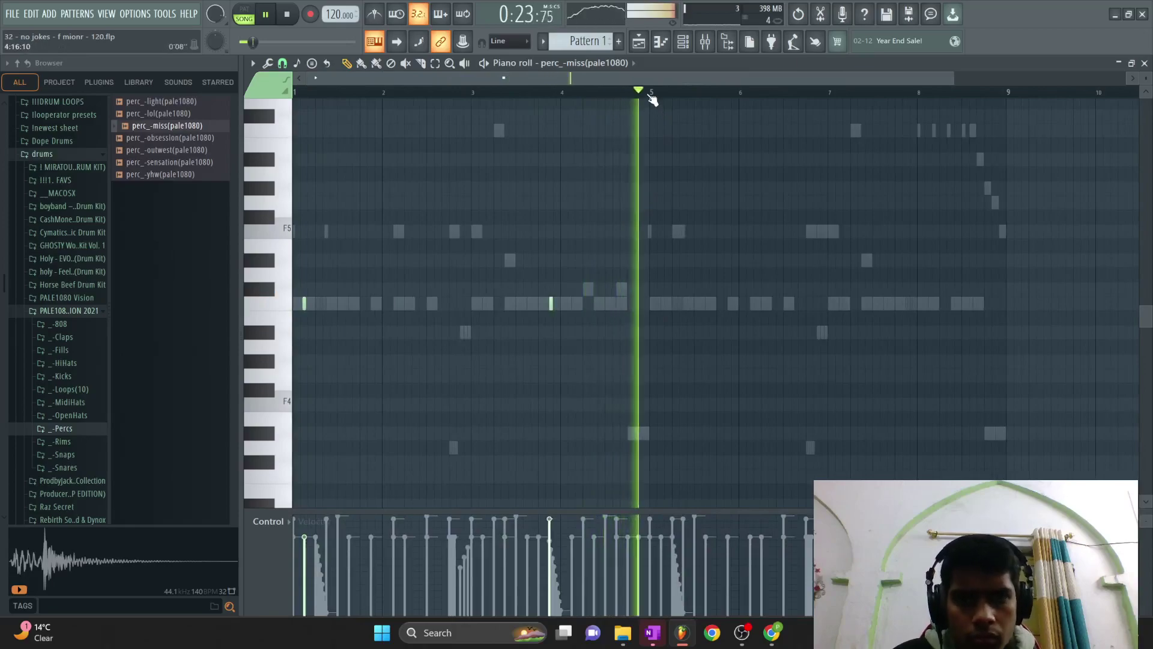
{"action": "scroll", "coordinate": [638, 304], "scroll_direction": "up", "scroll_amount": 2}
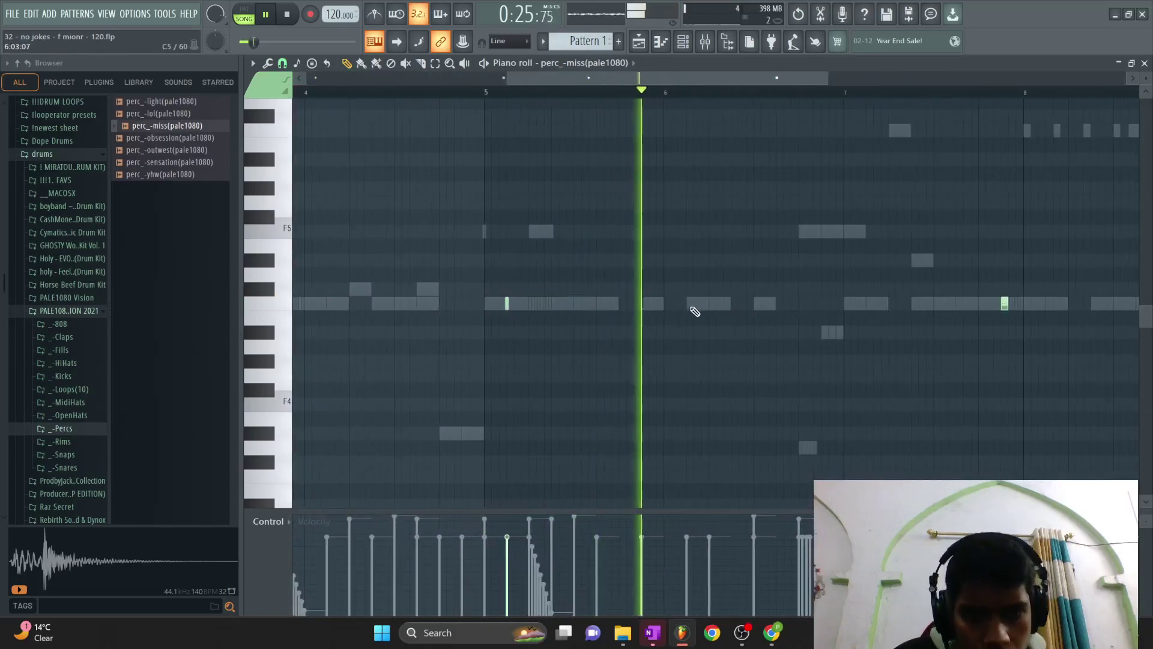
{"action": "left_click", "coordinate": [687, 303]}
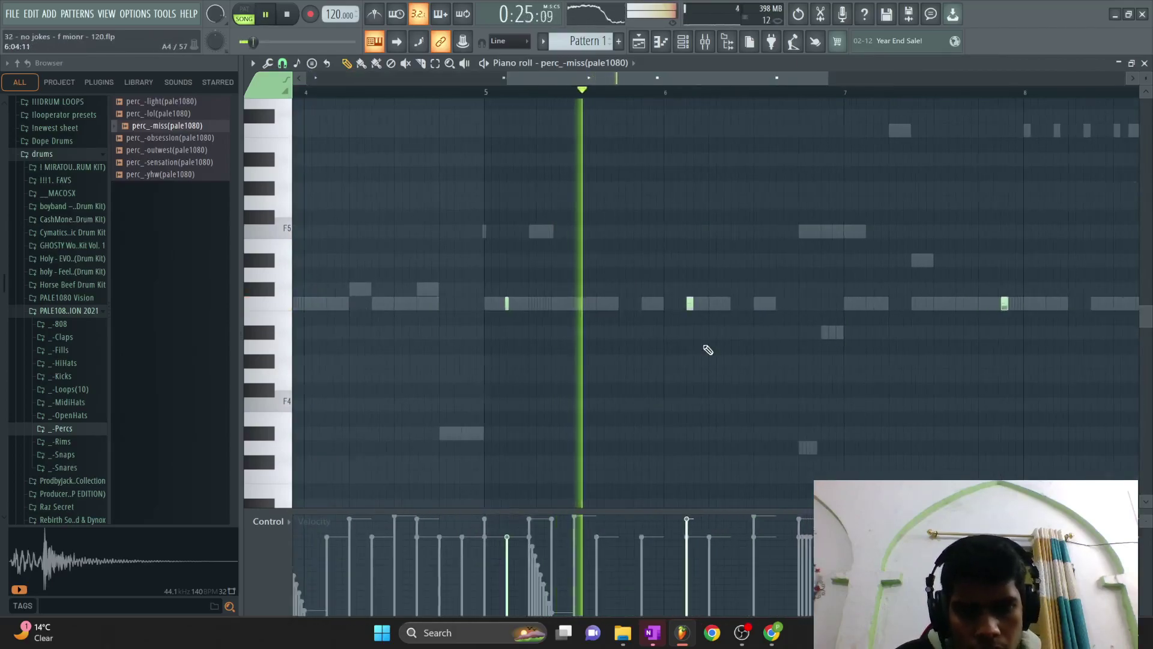
{"action": "scroll", "coordinate": [700, 342], "scroll_direction": "up", "scroll_amount": 1}
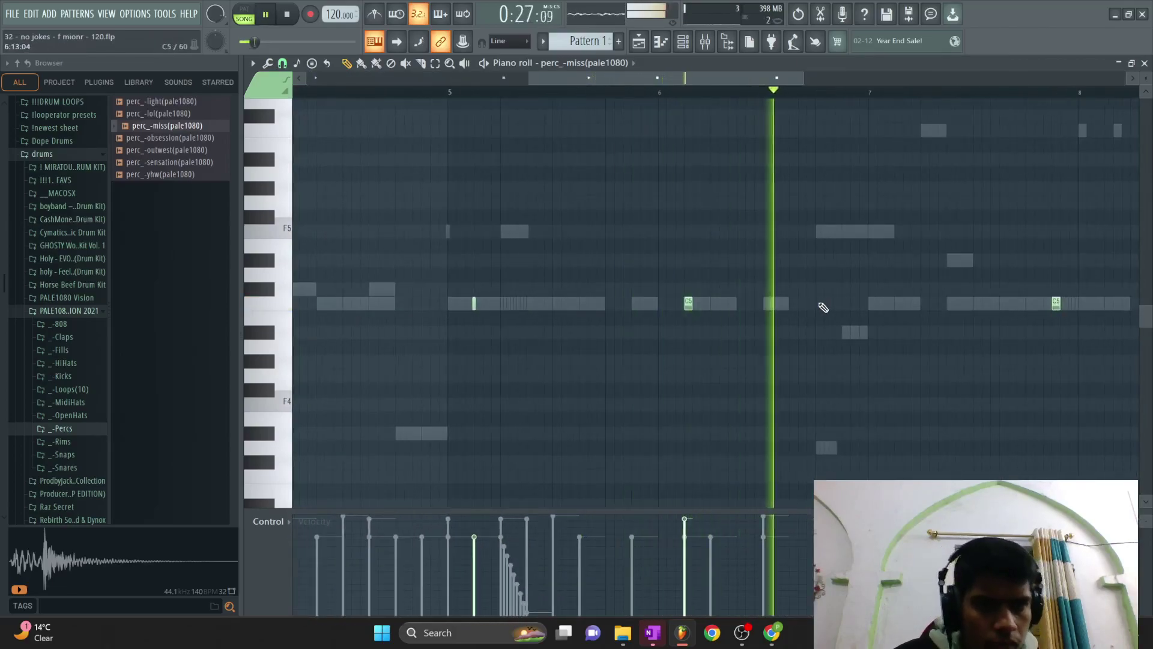
{"action": "key", "text": "space"}
{"action": "scroll", "coordinate": [762, 291], "scroll_direction": "down", "scroll_amount": 1}
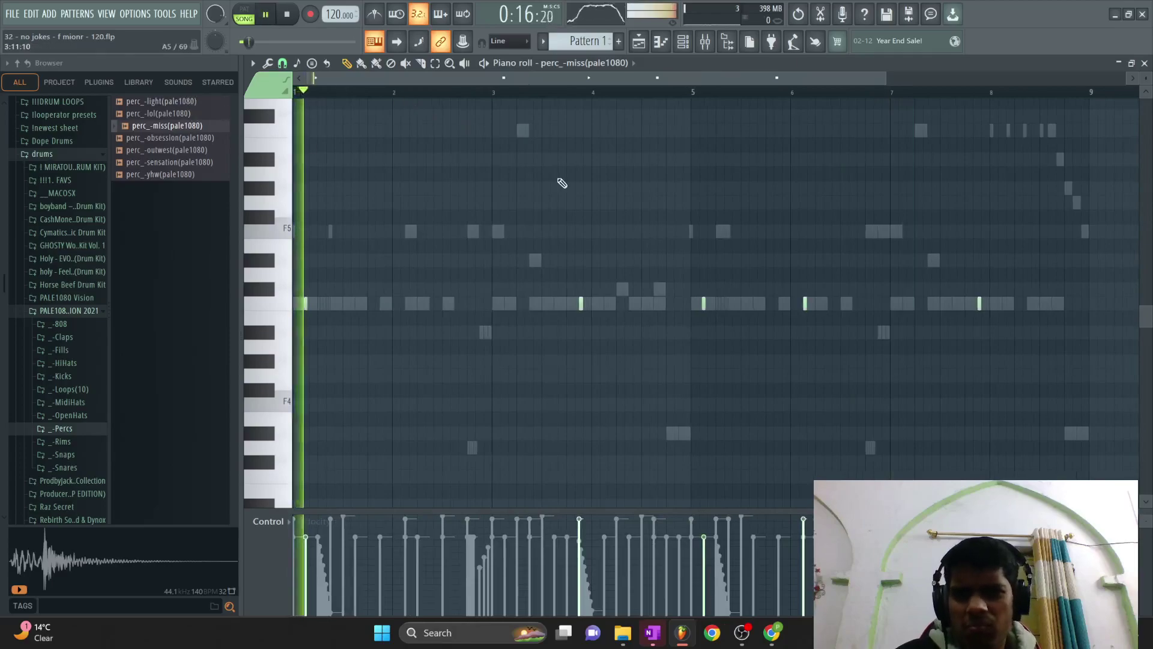
Audition the snares in the PALE1080 kit, add SNARE_-counter(pale1080) as a new channel and open its piano roll.
{"action": "key", "text": "F6"}
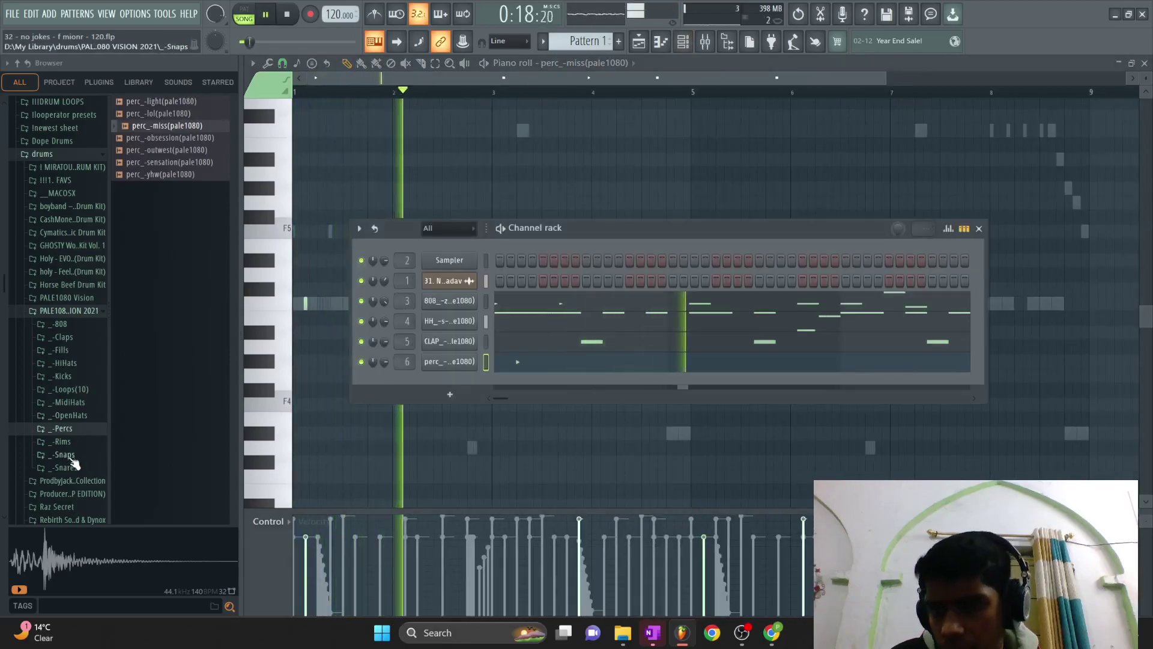
{"action": "left_click", "coordinate": [69, 466]}
{"action": "left_click", "coordinate": [177, 114]}
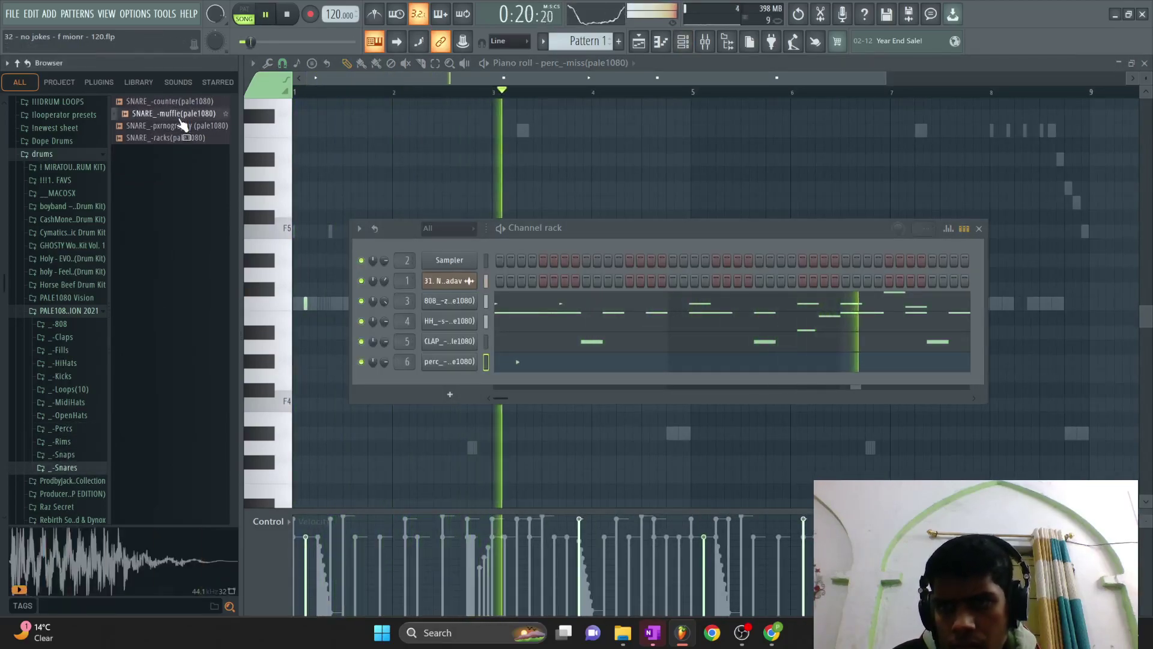
{"action": "left_click", "coordinate": [180, 102]}
{"action": "left_click_drag", "start_coordinate": [180, 102], "coordinate": [456, 381]}
{"action": "right_click", "coordinate": [474, 382]}
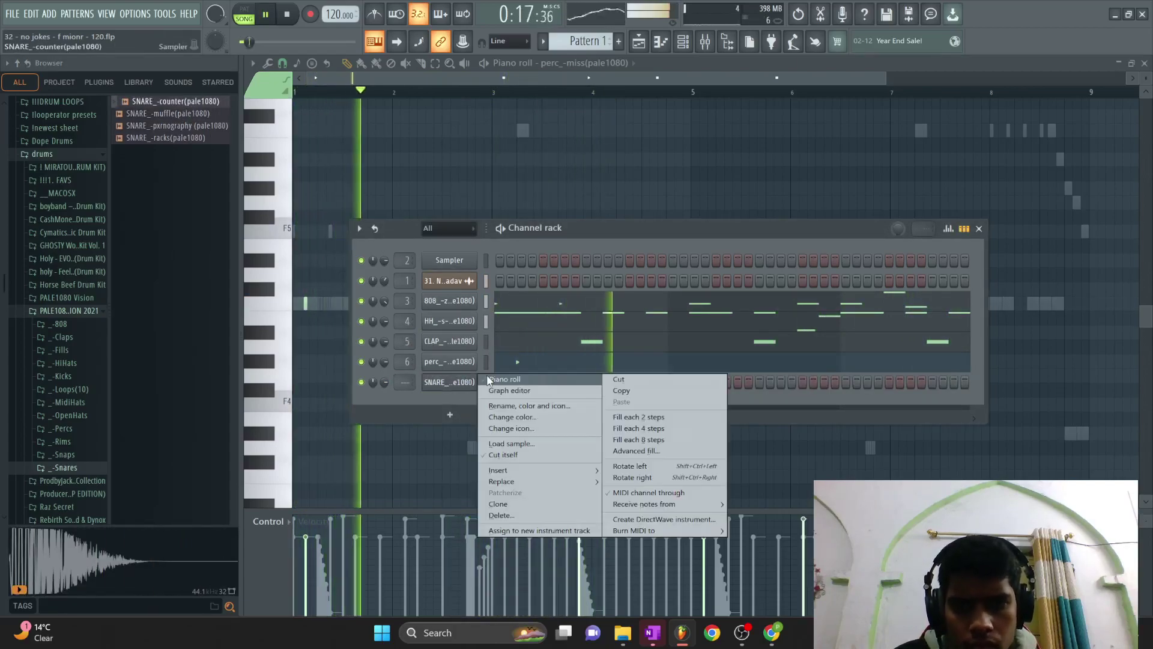
{"action": "left_click", "coordinate": [504, 380]}
Try a run of five short C5 snare notes in bar 2 and play it back.
{"action": "scroll", "coordinate": [469, 327], "scroll_direction": "up", "scroll_amount": 3}
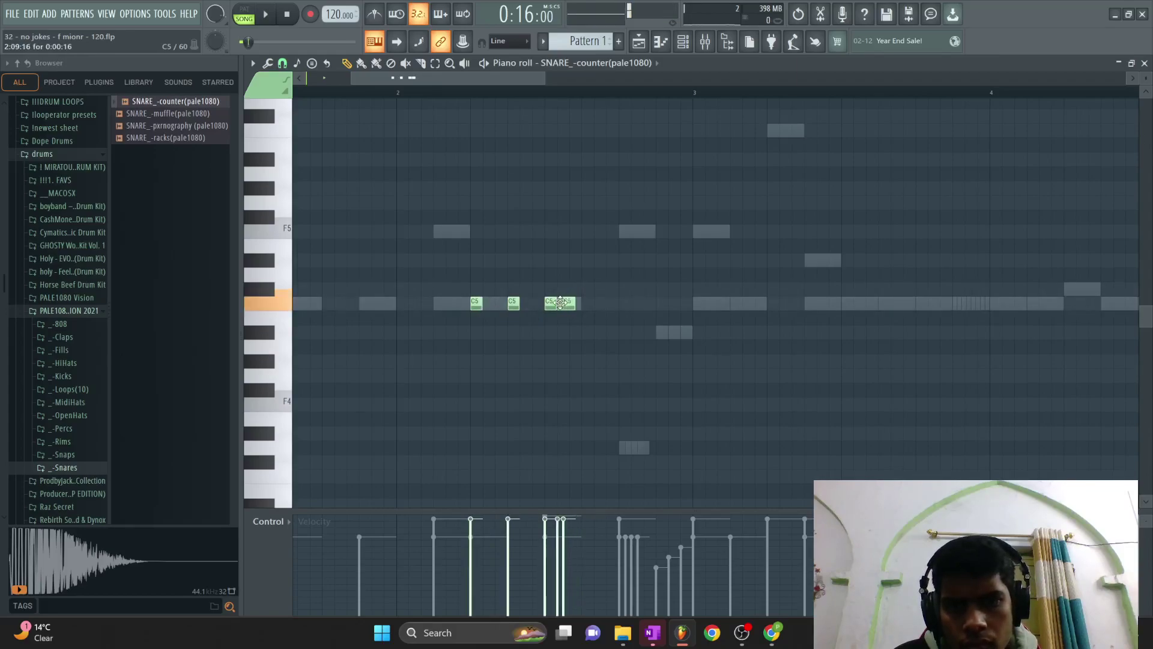
{"action": "left_click", "coordinate": [400, 93]}
{"action": "key", "text": "space"}
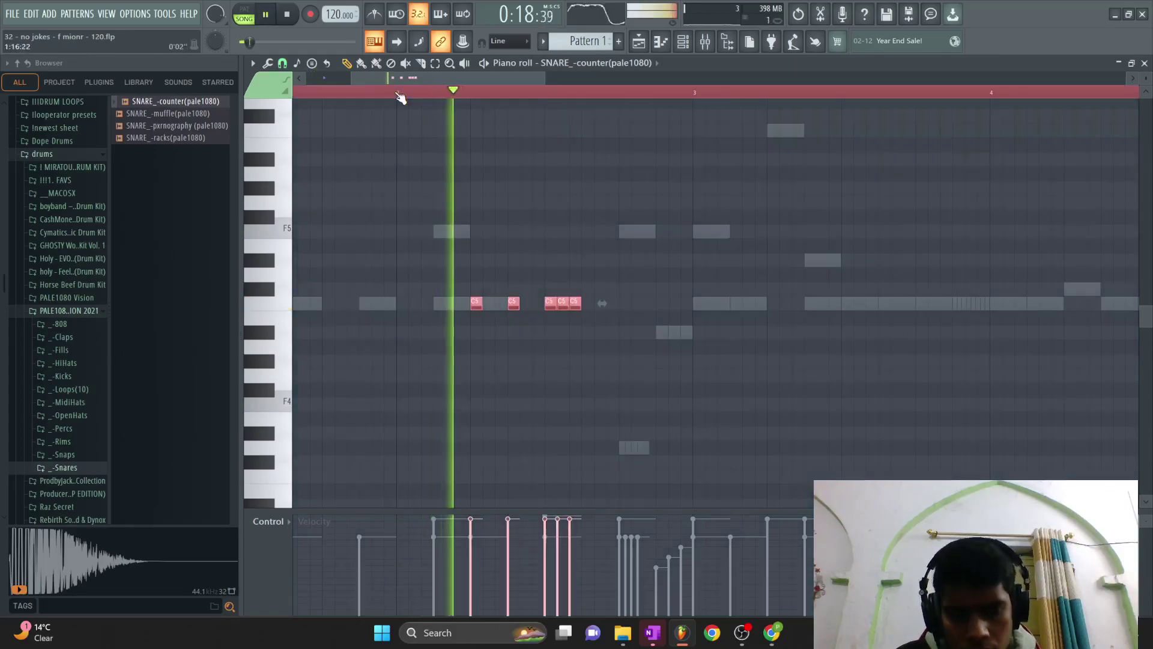
Place two short F4 snare notes near the end of bar 2.
{"action": "left_click", "coordinate": [626, 401]}
{"action": "left_click", "coordinate": [662, 400]}
{"action": "scroll", "coordinate": [658, 336], "scroll_direction": "down", "scroll_amount": 1}
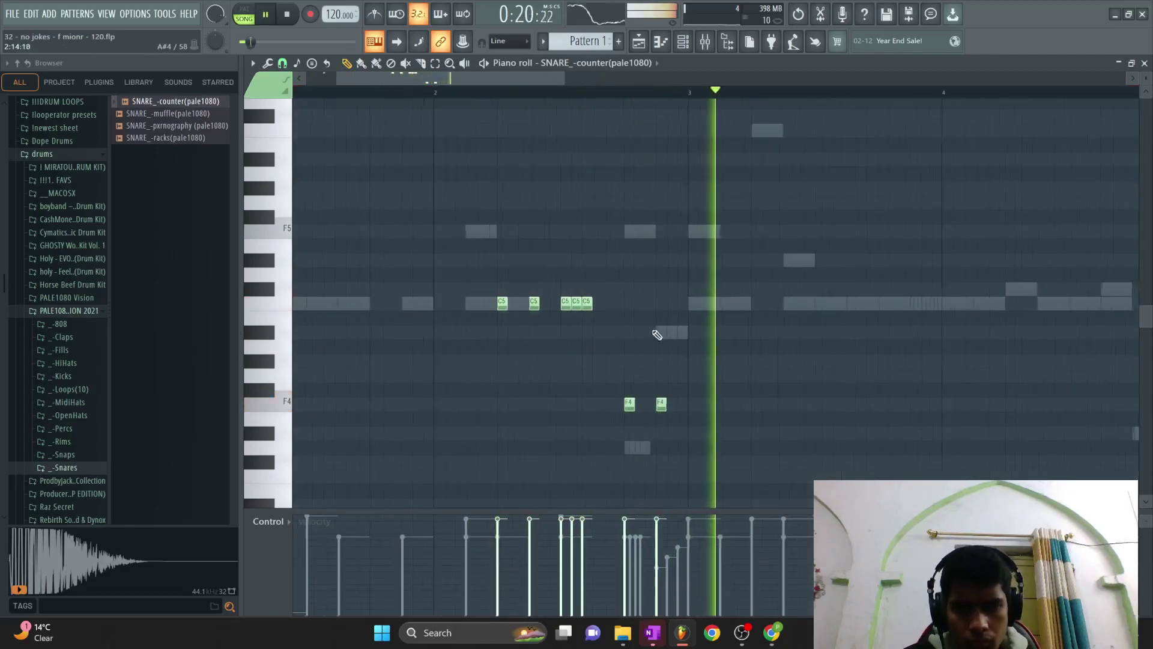
{"action": "scroll", "coordinate": [658, 337], "scroll_direction": "down", "scroll_amount": 2}
Try an extra C5 snare note beside the F4 pair, listen, and remove the C5 notes from bar 2.
{"action": "left_click", "coordinate": [623, 259]}
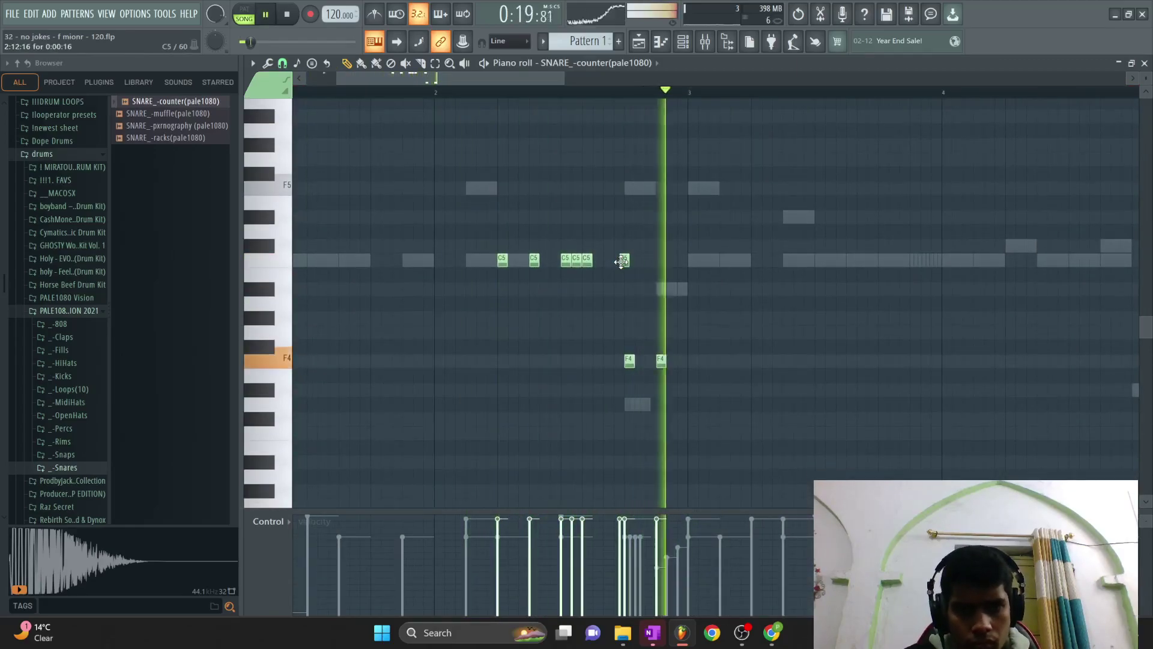
{"action": "left_click", "coordinate": [608, 259]}
{"action": "key", "text": "space"}
{"action": "key", "text": "space"}
{"action": "scroll", "coordinate": [621, 307], "scroll_direction": "down", "scroll_amount": 3}
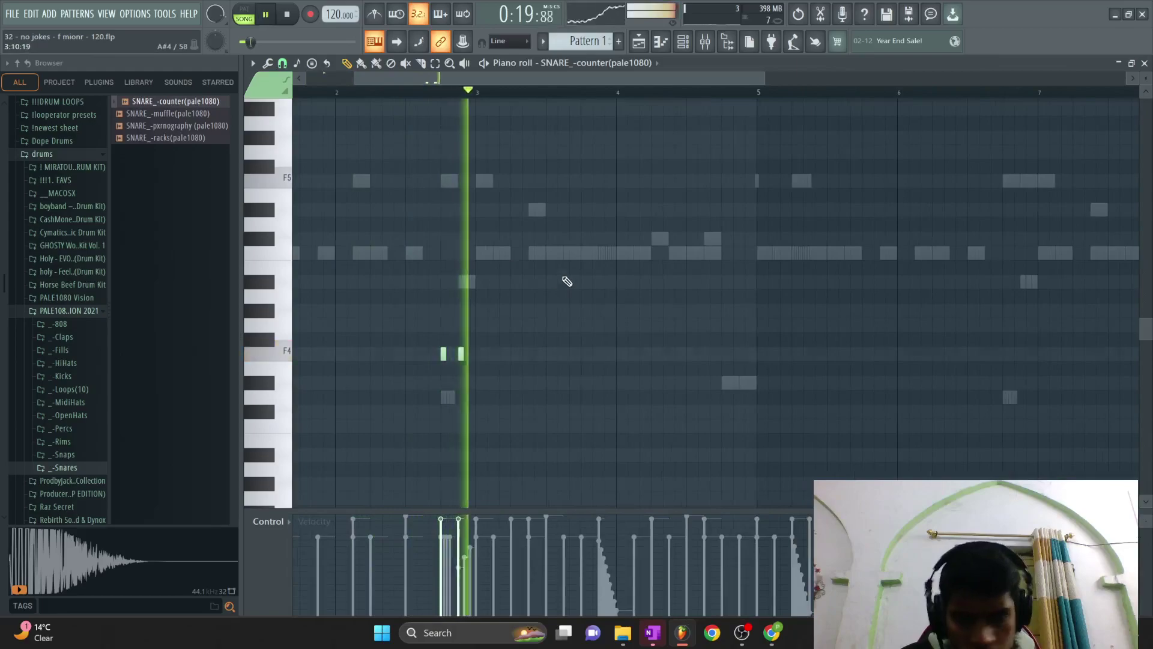
Place a short C5 snare note on beat 2 of bar 1 and play back the pattern.
{"action": "scroll", "coordinate": [474, 216], "scroll_direction": "up", "scroll_amount": 1}
{"action": "key", "text": "space"}
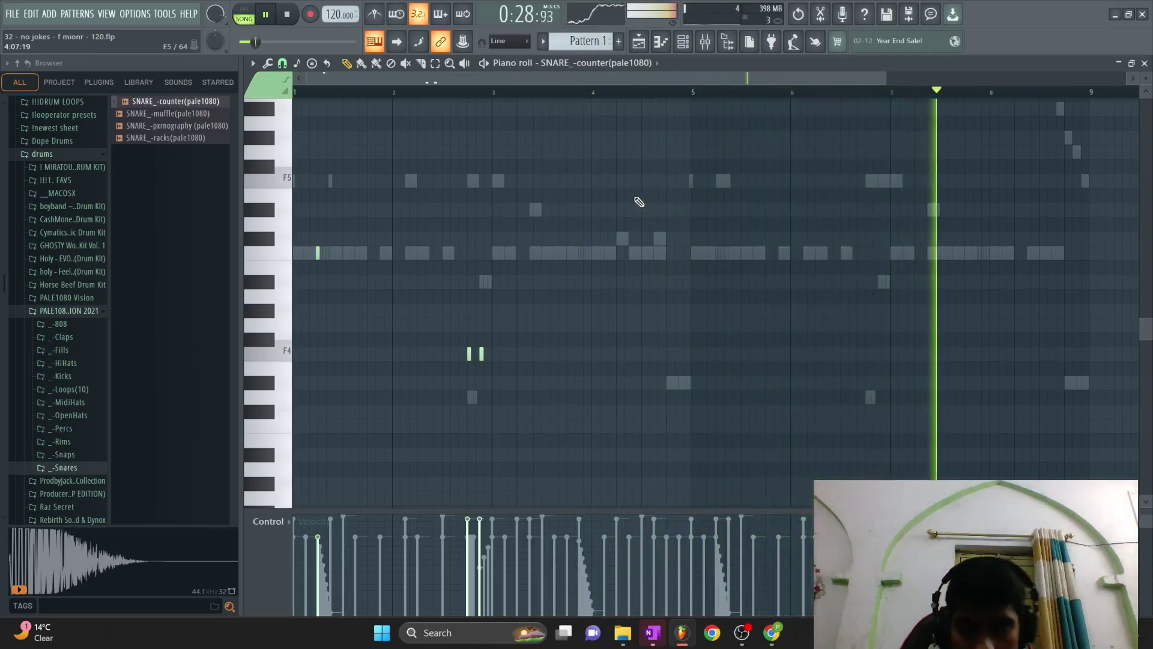
{"action": "scroll", "coordinate": [633, 200], "scroll_direction": "up", "scroll_amount": 3, "text": "ctrl"}
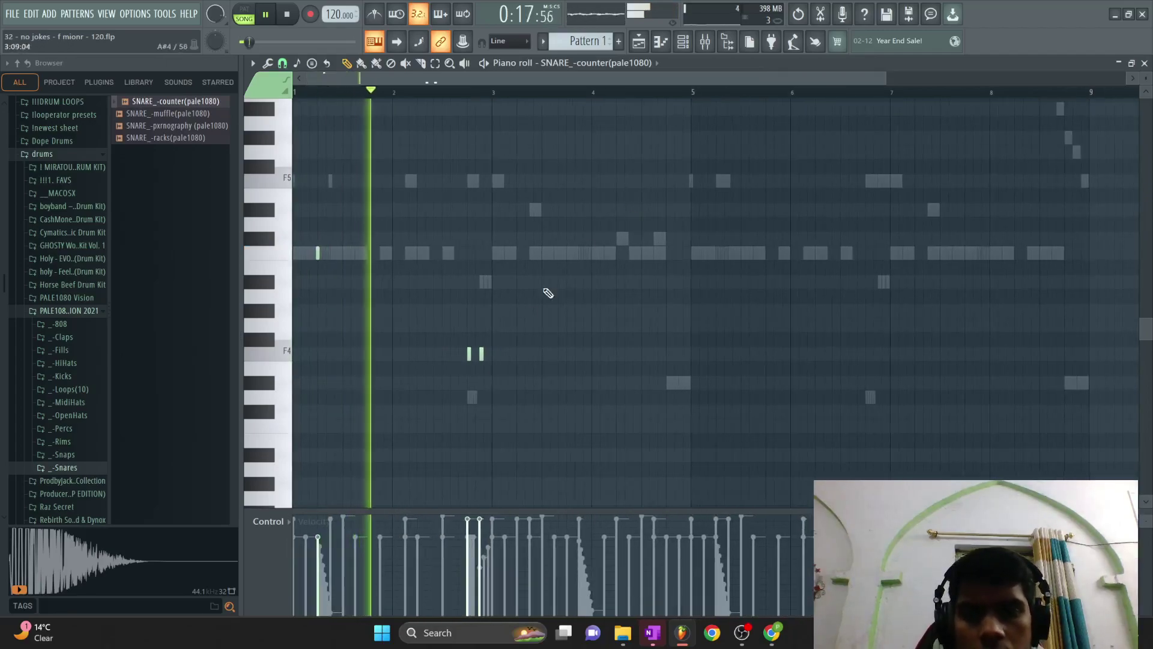
Try a short F4 snare note early in bar 3, undo it, place a C5 there instead and play it back.
{"action": "left_click", "coordinate": [552, 354]}
{"action": "scroll", "coordinate": [685, 399], "scroll_direction": "down", "scroll_amount": 3, "text": "ctrl"}
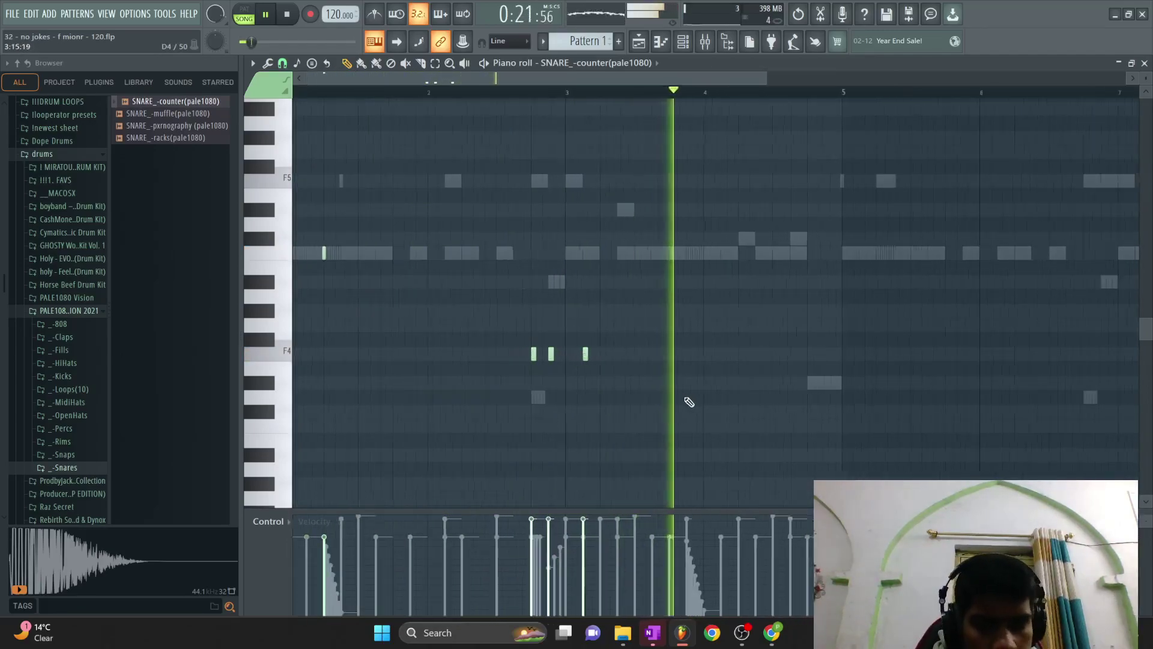
{"action": "key", "text": "space"}
{"action": "key", "text": "ctrl+z"}
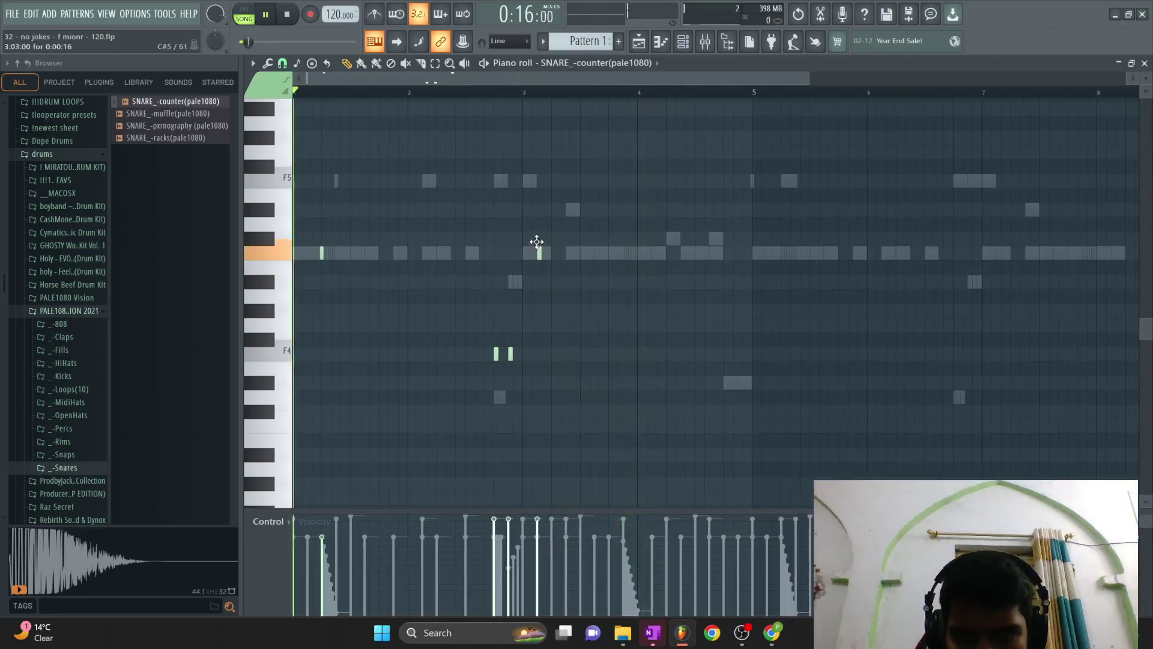
{"action": "key", "text": "space"}
{"action": "scroll", "coordinate": [537, 240], "scroll_direction": "up", "scroll_amount": 3, "text": "ctrl"}
{"action": "key", "text": "space"}
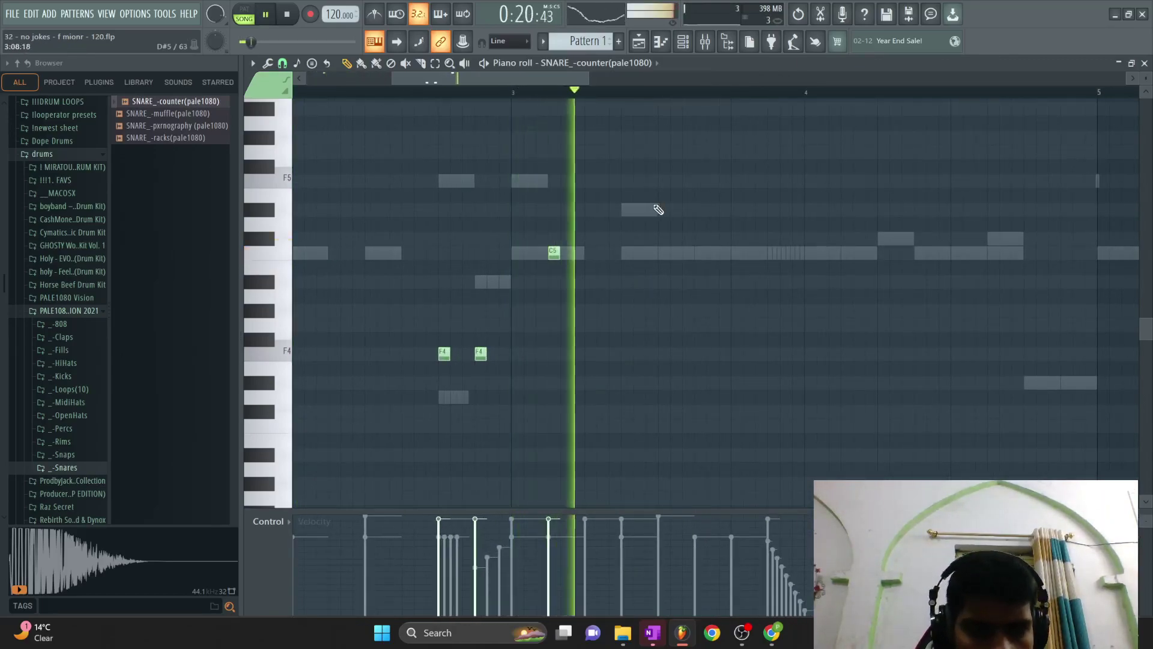
Place one short C5 and a tight four-note C5 roll at the end of bar 4, tapering the roll's velocities downward.
{"action": "scroll", "coordinate": [780, 294], "scroll_direction": "down", "scroll_amount": 3, "text": "ctrl"}
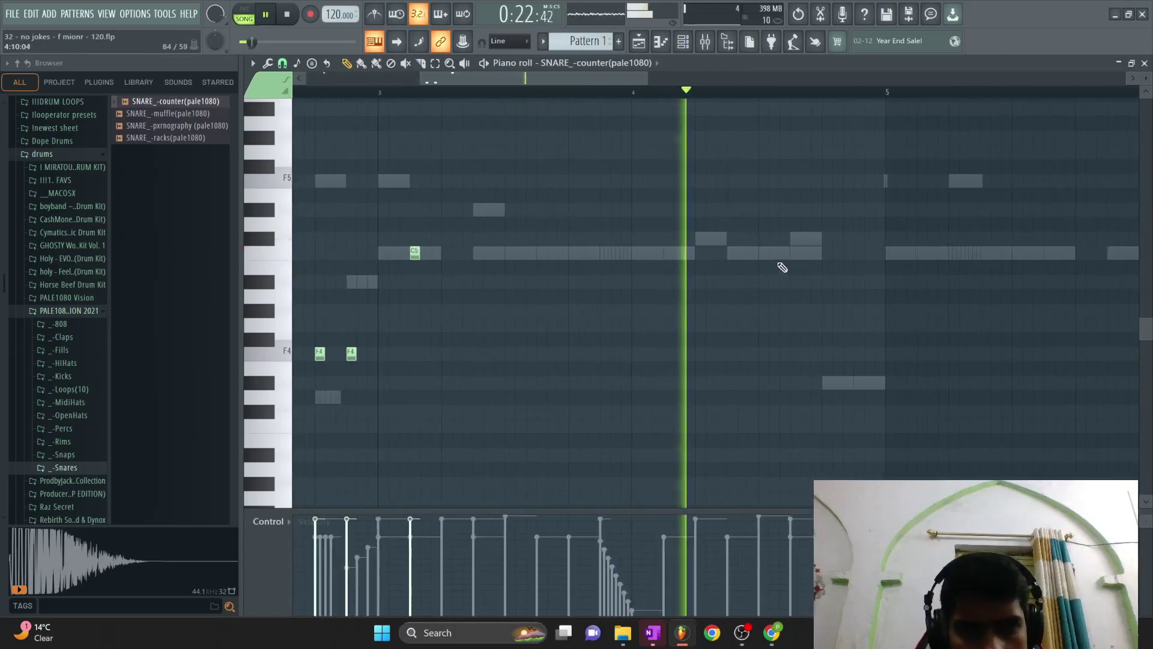
{"action": "scroll", "coordinate": [781, 256], "scroll_direction": "up", "scroll_amount": 3, "text": "ctrl"}
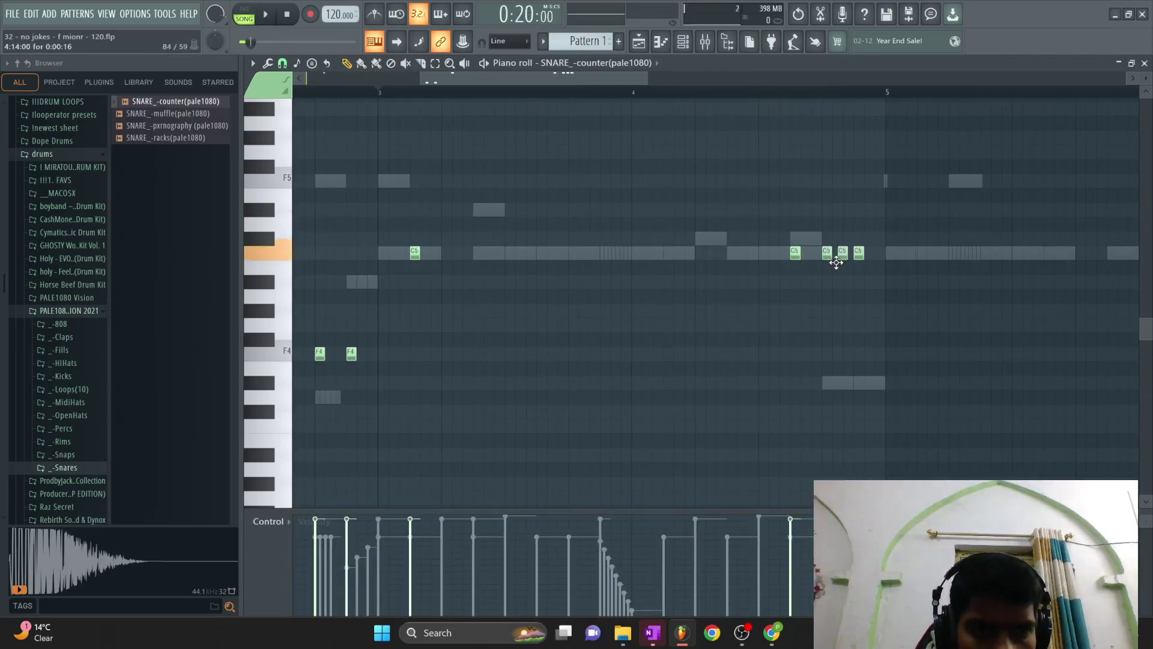
{"action": "key", "text": "space"}
{"action": "left_click", "coordinate": [847, 252]}
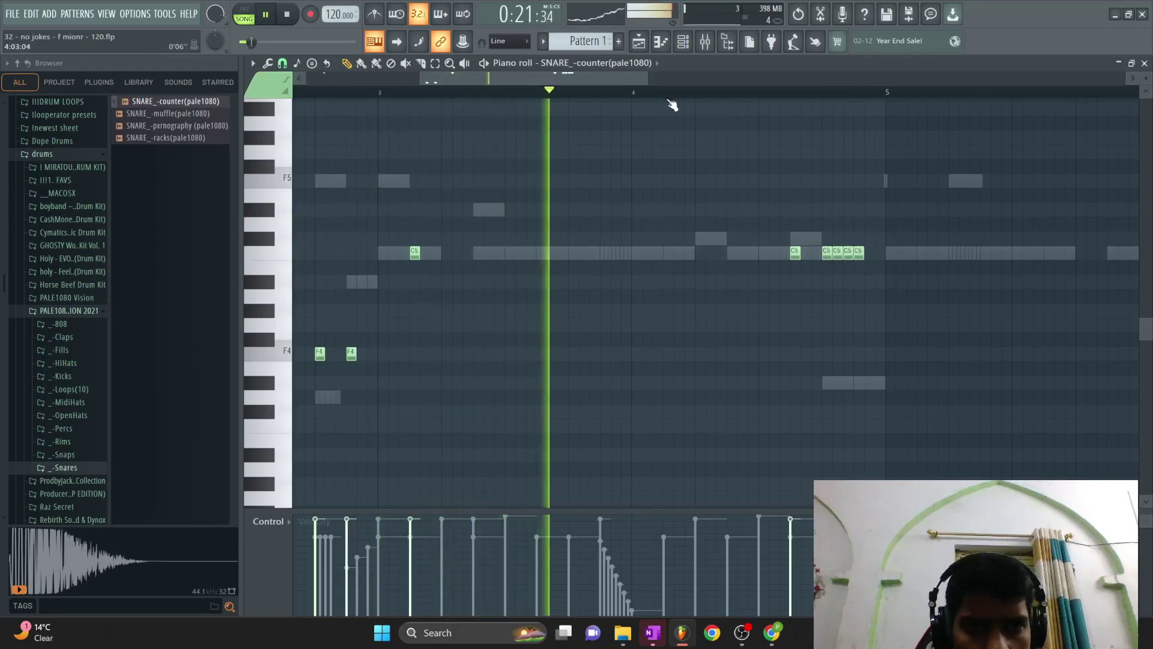
{"action": "key", "text": "space"}
{"action": "key", "text": "space"}
{"action": "scroll", "coordinate": [762, 106], "scroll_direction": "down", "scroll_amount": 3, "text": "ctrl"}
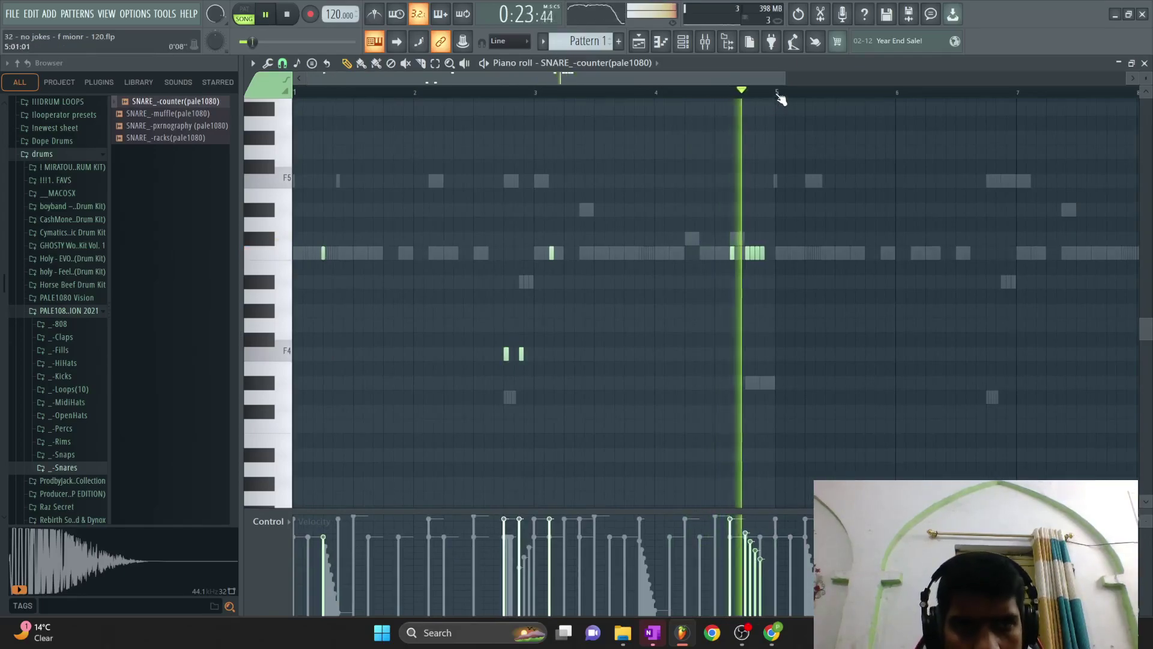
Copy the snare notes from bars 1 to 4 into bars 5 to 8 and play the pattern.
{"action": "scroll", "coordinate": [422, 209], "scroll_direction": "down", "scroll_amount": 3}
{"action": "scroll", "coordinate": [631, 287], "scroll_direction": "up", "scroll_amount": 2}
{"action": "scroll", "coordinate": [631, 287], "scroll_direction": "down", "scroll_amount": 1}
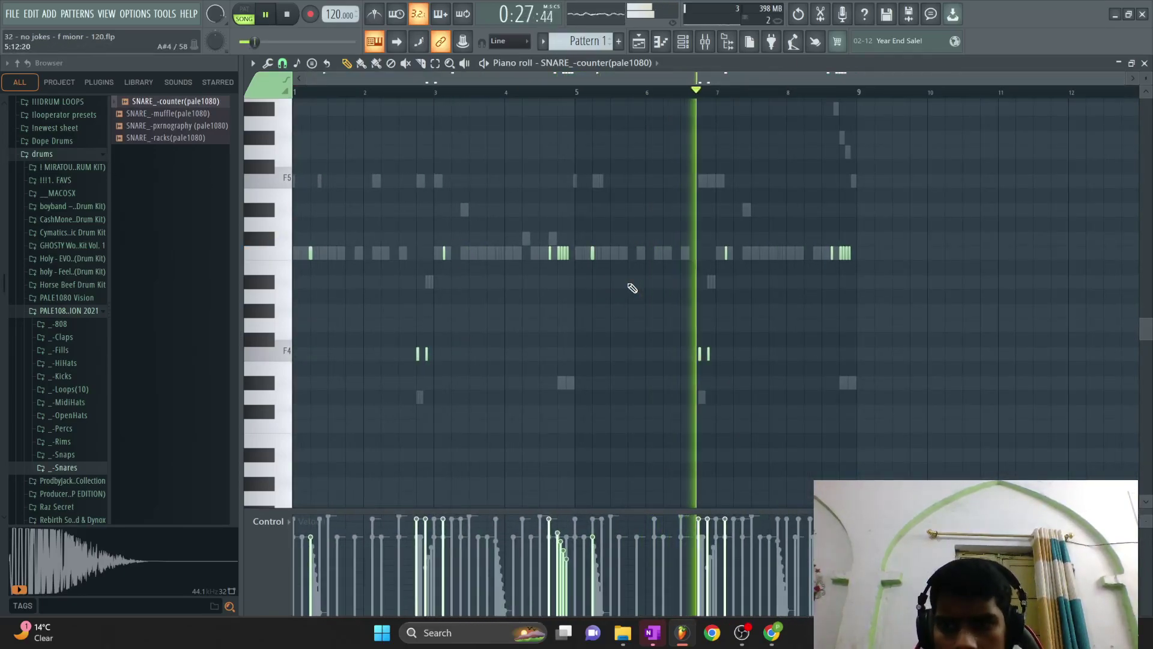
{"action": "scroll", "coordinate": [604, 262], "scroll_direction": "up", "scroll_amount": 1}
{"action": "key", "text": "space"}
Bring up the channel rack and open the fx folder of the Rebirth drum kit in the browser.
{"action": "key", "text": "F6"}
{"action": "scroll", "coordinate": [56, 438], "scroll_direction": "down", "scroll_amount": 5}
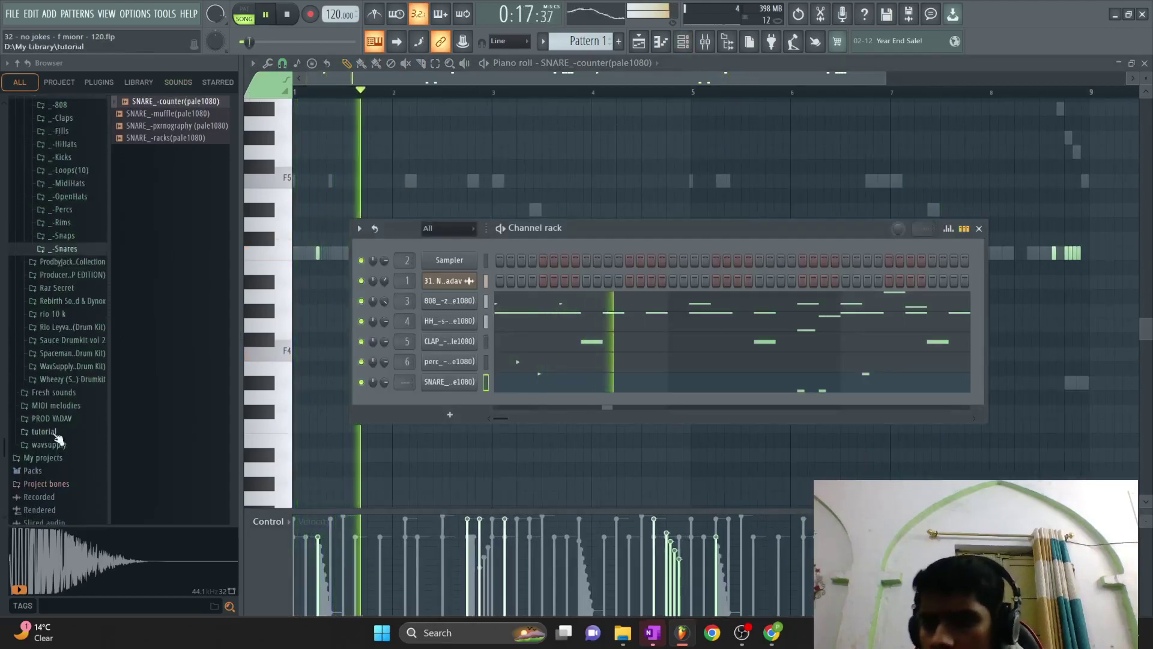
{"action": "left_click", "coordinate": [73, 301]}
{"action": "left_click", "coordinate": [71, 318]}
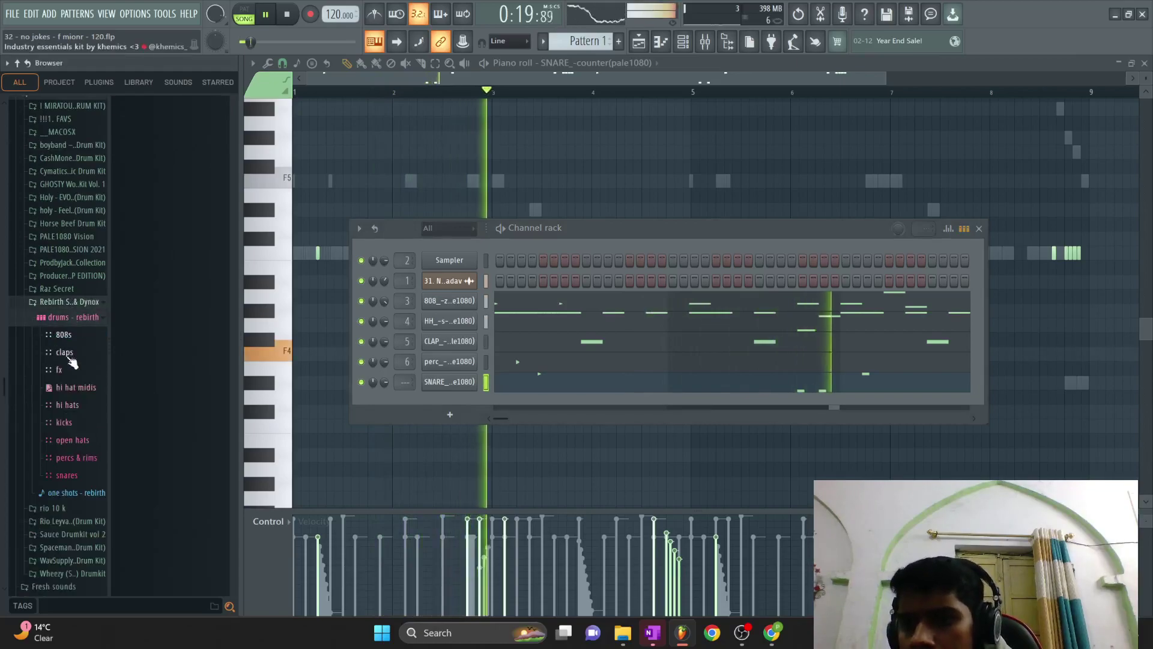
{"action": "left_click", "coordinate": [60, 370]}
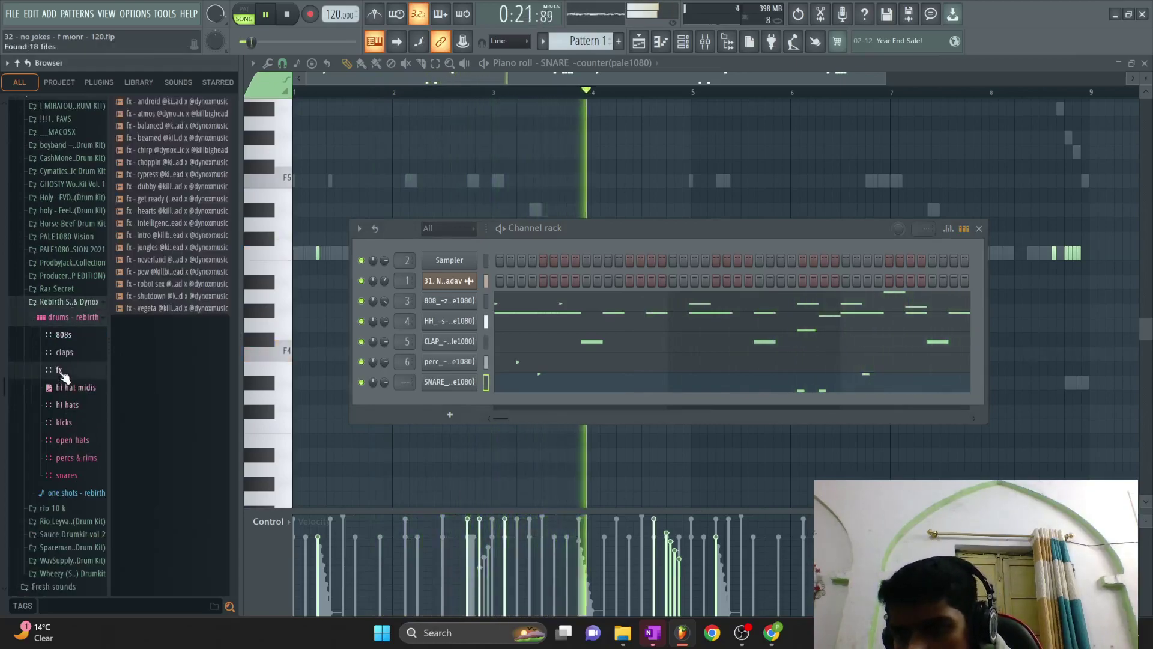
Audition several fx samples from the Rebirth kit, including neverland, hearts and cypress.
{"action": "left_click_drag", "start_coordinate": [165, 271], "coordinate": [166, 276]}
{"action": "left_click", "coordinate": [170, 258]}
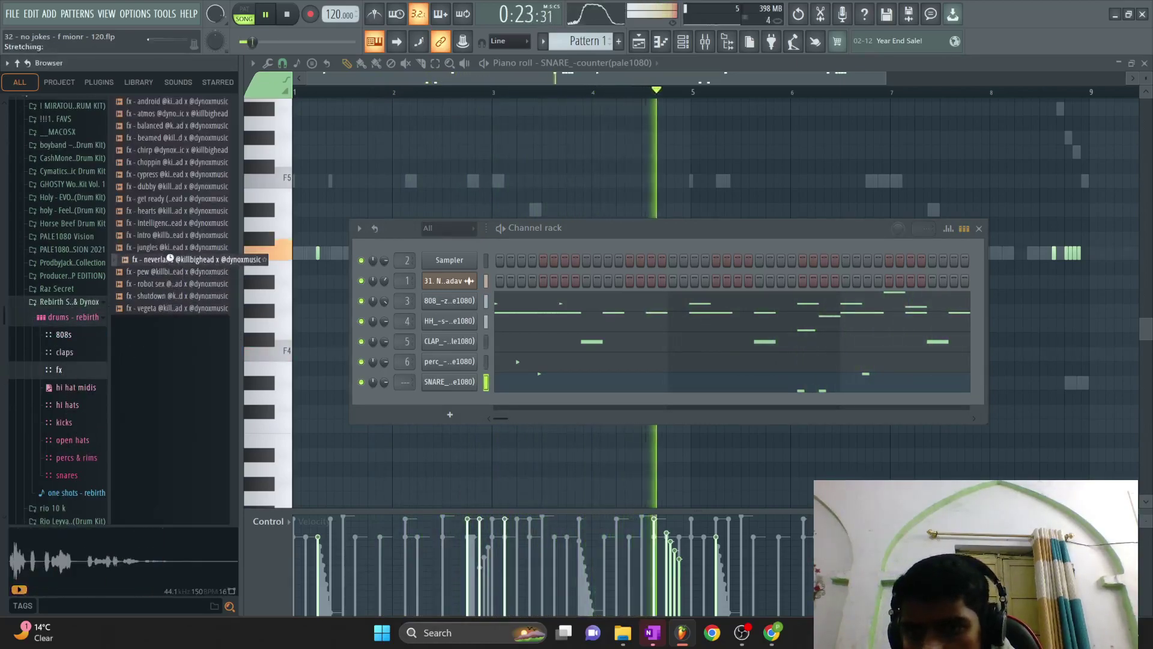
{"action": "left_click", "coordinate": [171, 224]}
{"action": "key", "text": "space"}
{"action": "key", "text": "space"}
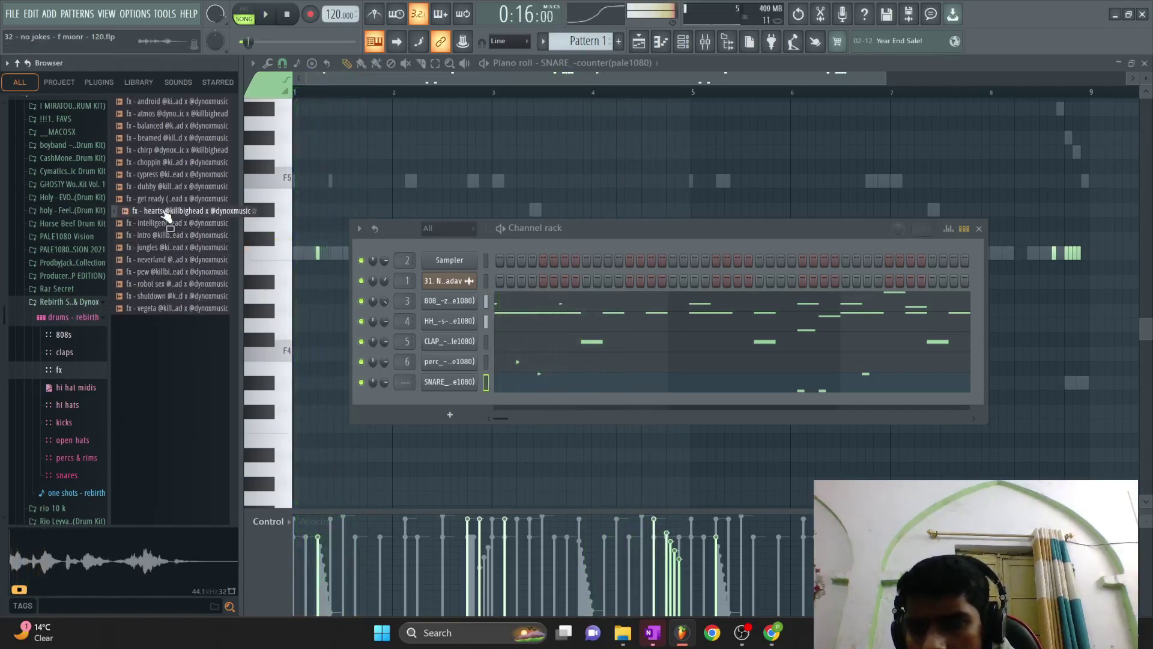
{"action": "left_click", "coordinate": [164, 190]}
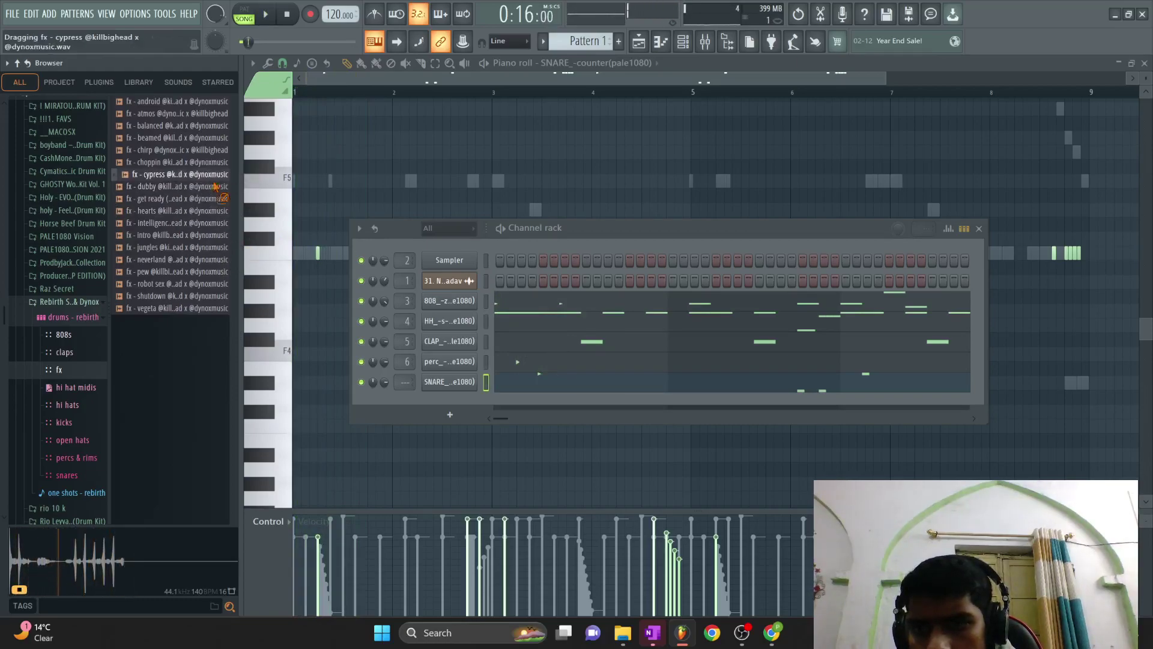
Add the fx - cypress sample as a new channel and enable its step 13 during playback.
{"action": "left_click_drag", "start_coordinate": [448, 395], "coordinate": [449, 397]}
{"action": "key", "text": "space"}
{"action": "left_click", "coordinate": [629, 402]}
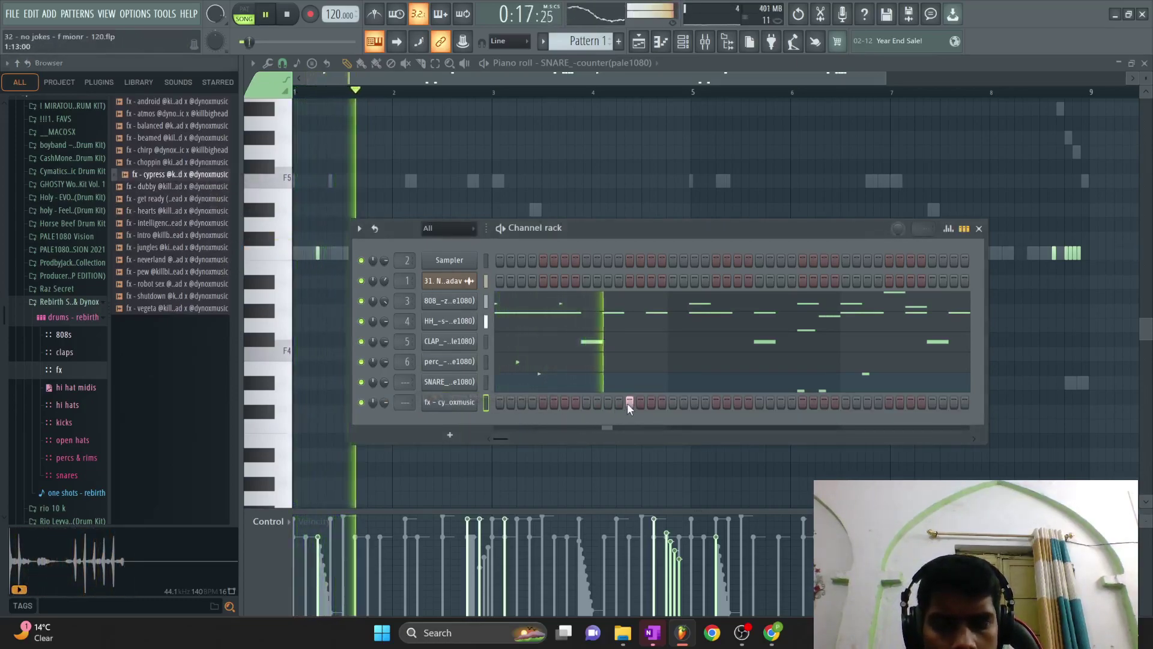
Check the fx - cypress sampler settings and route the SNARE_-counter and fx - cypress channels to mixer tracks 7 and 8.
{"action": "left_click", "coordinate": [460, 404]}
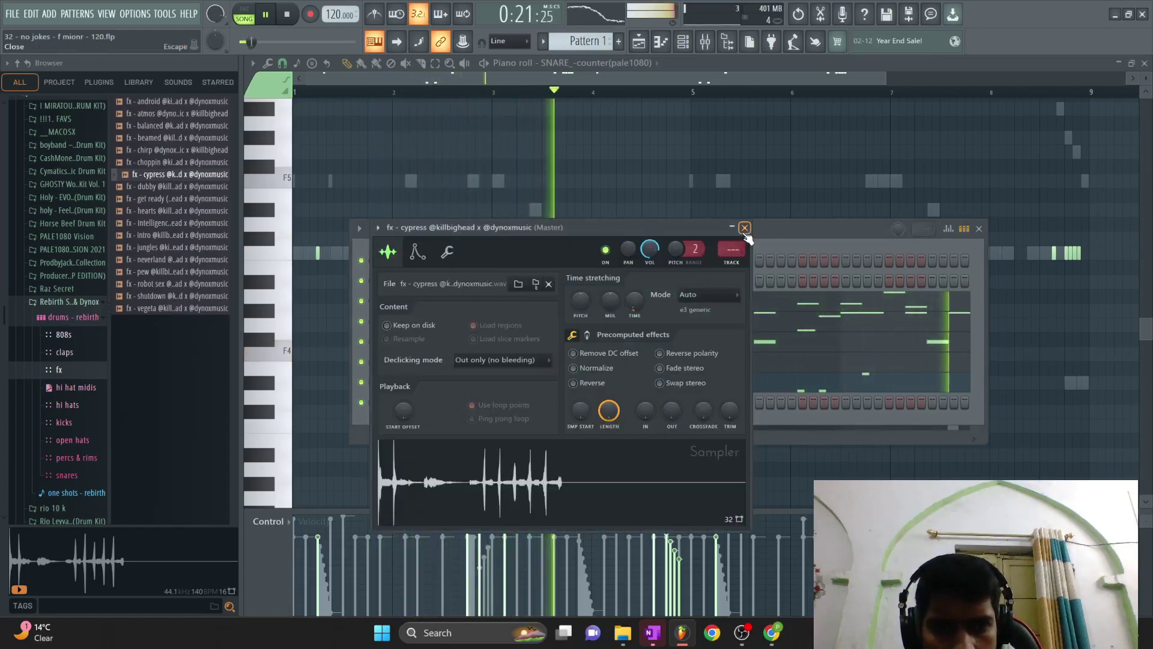
{"action": "left_click", "coordinate": [745, 228]}
{"action": "key", "text": "F9"}
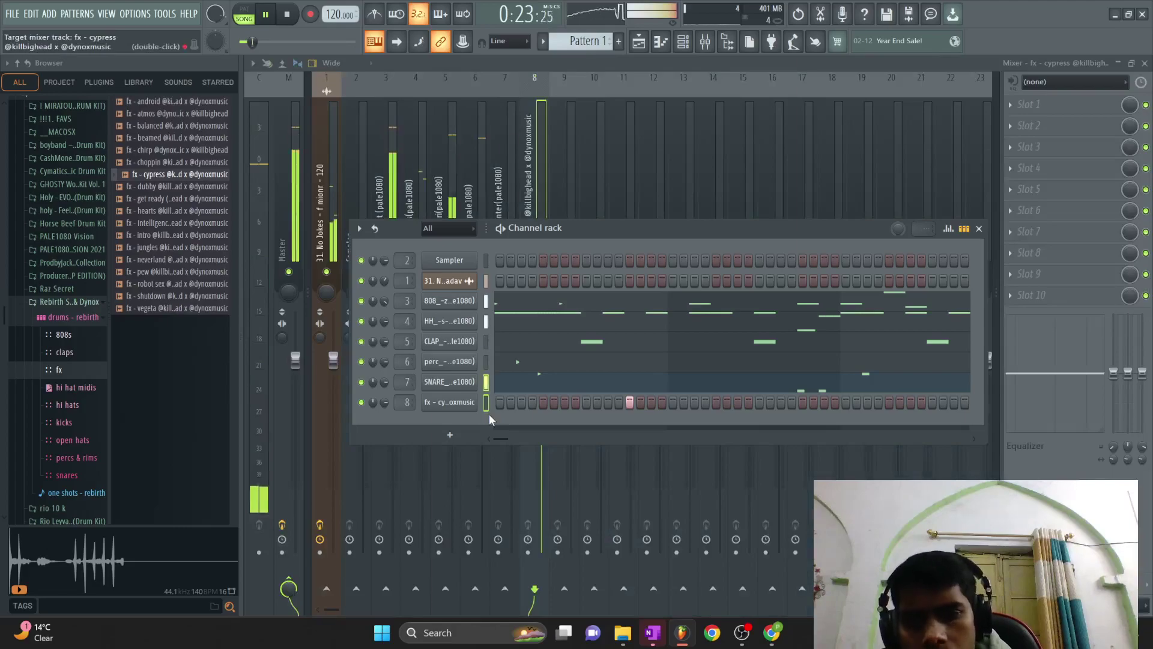
Split Pattern 1 by channel in the playlist and lay the resulting patterns on tracks 5 to 10 from bar 1.
{"action": "left_click", "coordinate": [640, 41]}
{"action": "left_click", "coordinate": [601, 40]}
{"action": "left_click", "coordinate": [691, 224]}
{"action": "mouse_move", "coordinate": [298, 156]}
{"action": "left_mouse_down"}
{"action": "mouse_move", "coordinate": [360, 180]}
{"action": "mouse_move", "coordinate": [577, 337]}
{"action": "mouse_move", "coordinate": [438, 337]}
{"action": "left_mouse_up"}
{"action": "left_click_drag", "start_coordinate": [663, 365], "coordinate": [594, 390]}
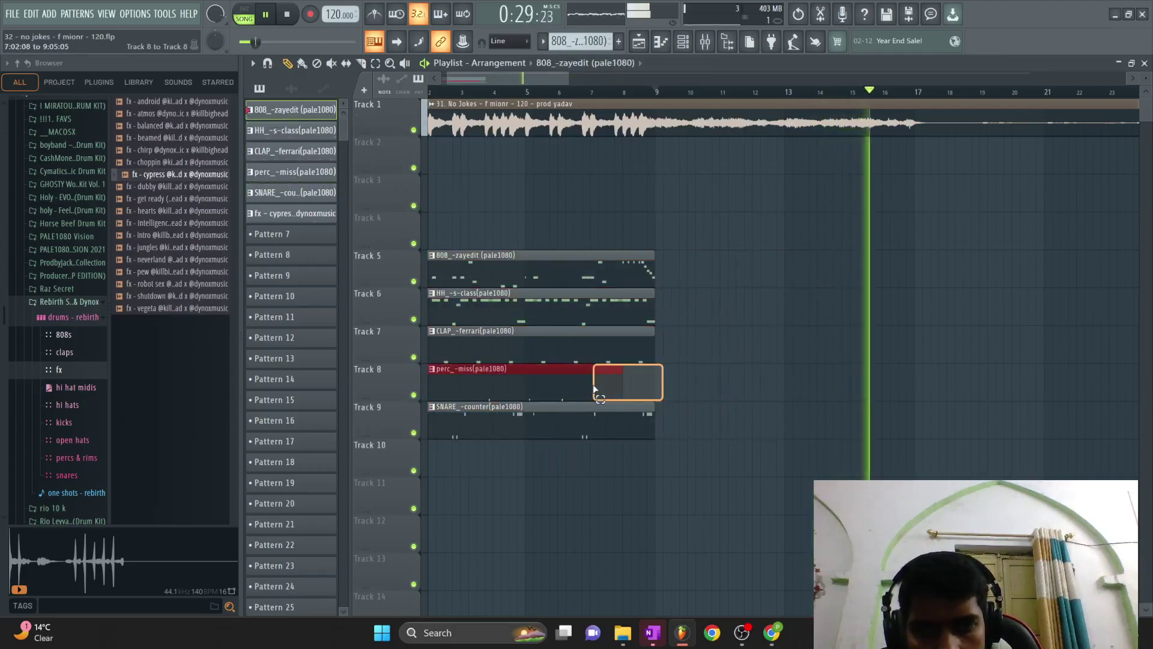
{"action": "scroll", "coordinate": [656, 391], "scroll_direction": "down", "scroll_amount": 5}
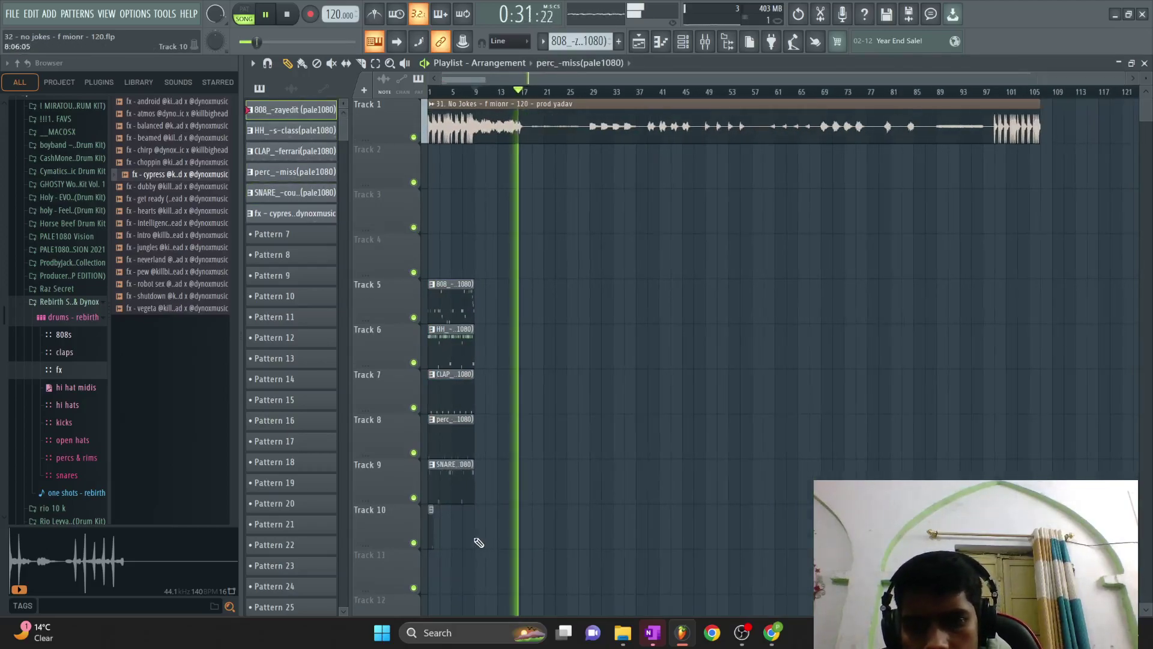
Duplicate the drum clips on tracks 5 to 10 into four consecutive eight-bar copies starting at bars 1, 9, 17 and 25.
{"action": "left_click_drag", "start_coordinate": [484, 547], "coordinate": [425, 322]}
{"action": "key", "text": "ctrl+b"}
{"action": "scroll", "coordinate": [541, 360], "scroll_direction": "up", "scroll_amount": 3}
{"action": "left_click_drag", "start_coordinate": [610, 547], "coordinate": [528, 274]}
{"action": "key", "text": "ctrl+b"}
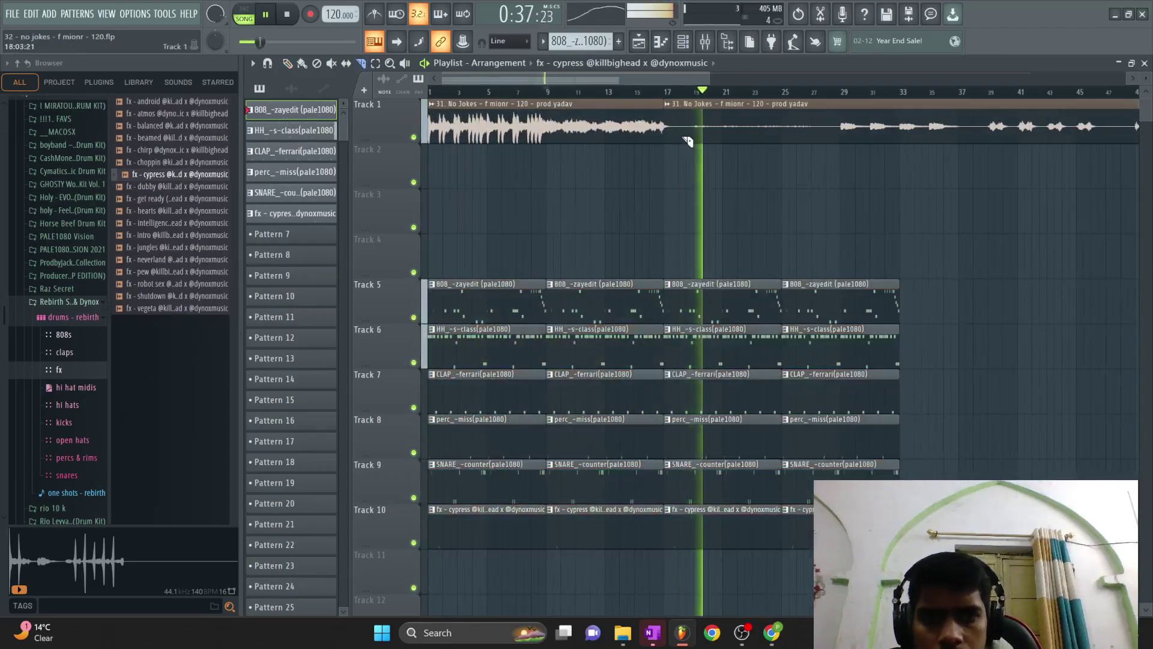
Split the melody on track 1 at bar 17 and move the remaining section so it starts at bar 33.
{"action": "left_click_drag", "start_coordinate": [693, 137], "coordinate": [925, 126]}
{"action": "scroll", "coordinate": [767, 175], "scroll_direction": "down", "scroll_amount": 2}
{"action": "key", "text": "space"}
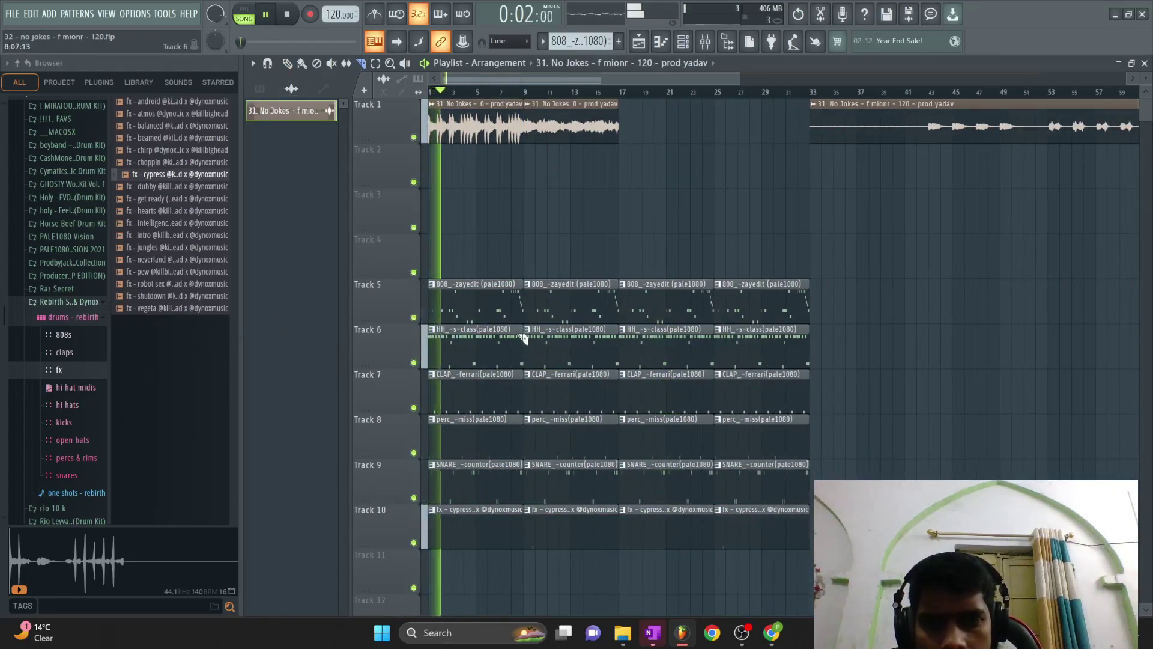
Cut one-bar breaks into the drums: bar 8 on tracks 6 to 10 and bar 10 on every drum track except the clap.
{"action": "left_click_drag", "start_coordinate": [518, 511], "coordinate": [523, 505]}
{"action": "scroll", "coordinate": [526, 491], "scroll_direction": "up", "scroll_amount": 2}
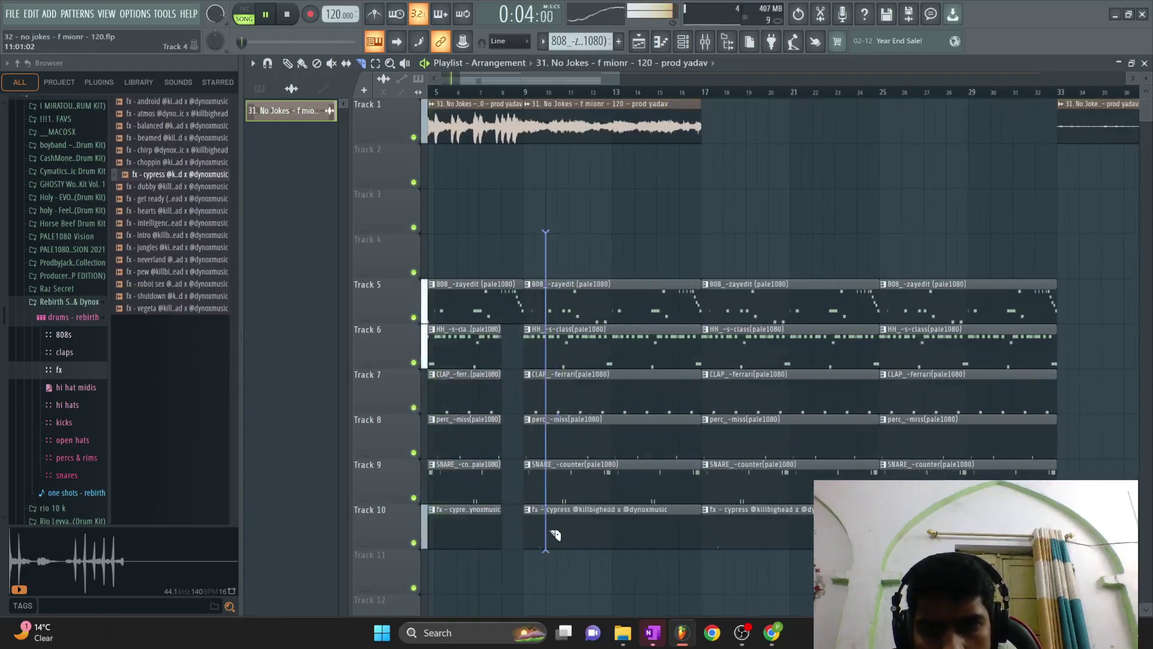
{"action": "right_click", "coordinate": [582, 549]}
{"action": "left_click", "coordinate": [606, 340]}
Duplicate the melody section from bars 1 to 17 into bars 17 to 33.
{"action": "scroll", "coordinate": [602, 175], "scroll_direction": "down", "scroll_amount": 2}
{"action": "left_click_drag", "start_coordinate": [622, 180], "coordinate": [430, 101]}
{"action": "key", "text": "ctrl+b"}
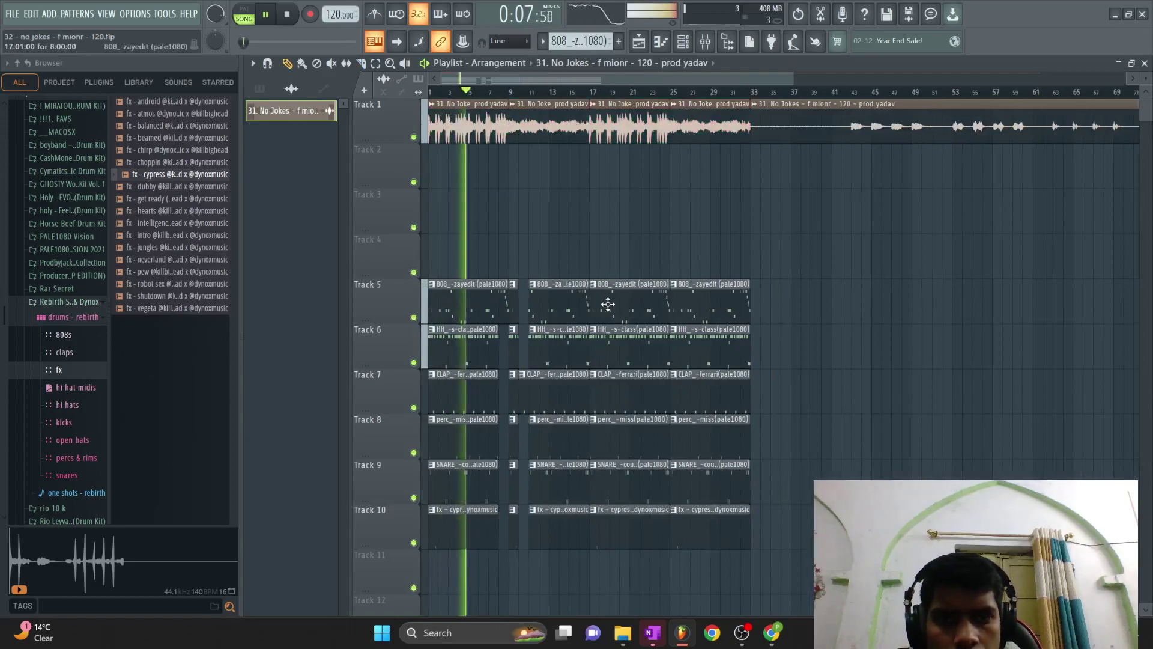
Remove the hi-hats from bars 17 to 20 and the perc, snare and fx clips from bars 17 to 24.
{"action": "right_click", "coordinate": [632, 353]}
{"action": "left_click", "coordinate": [649, 337]}
{"action": "left_click_drag", "start_coordinate": [618, 419], "coordinate": [619, 510]}
Make the melody clip at bar 17 unique, lower its pitch, and set its stretch mode to Auto and channel volume to 65%.
{"action": "left_click", "coordinate": [592, 93]}
{"action": "left_click", "coordinate": [596, 102]}
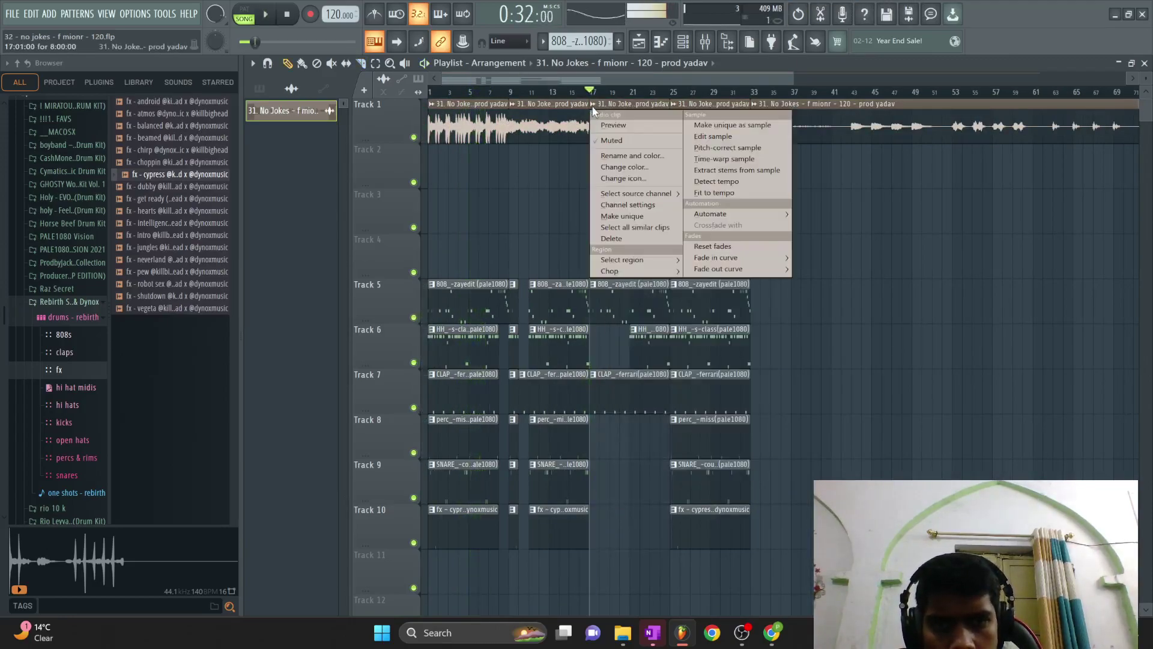
{"action": "left_click", "coordinate": [613, 215]}
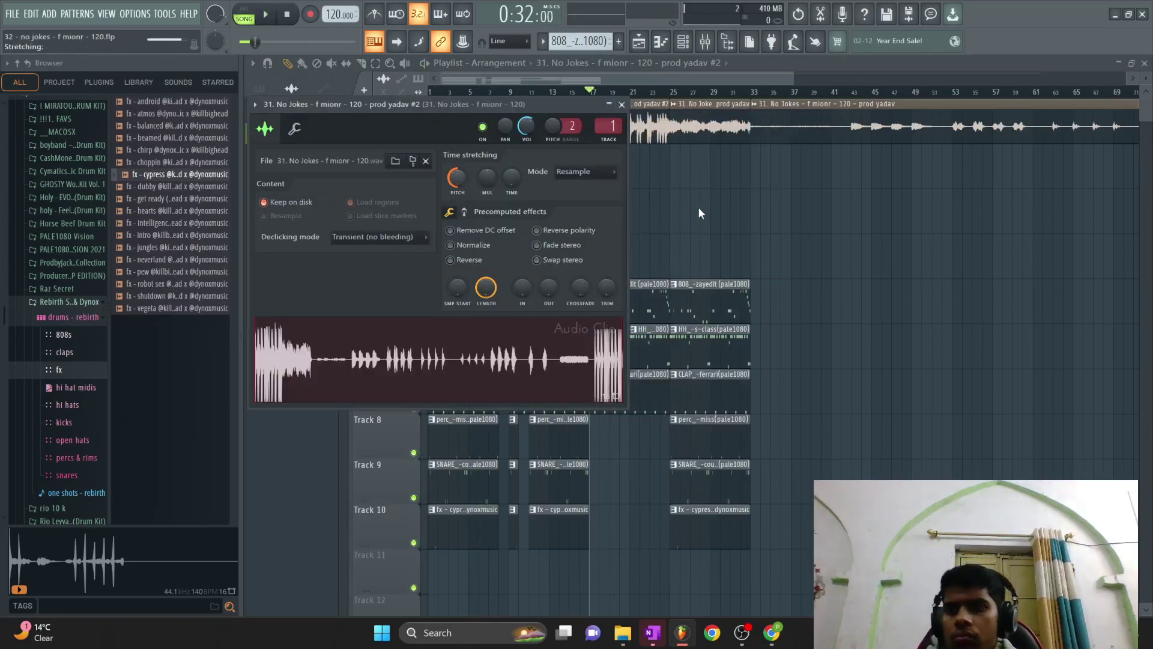
{"action": "left_click", "coordinate": [698, 207]}
{"action": "key", "text": "space"}
{"action": "scroll", "coordinate": [698, 207], "scroll_direction": "down", "scroll_amount": 3}
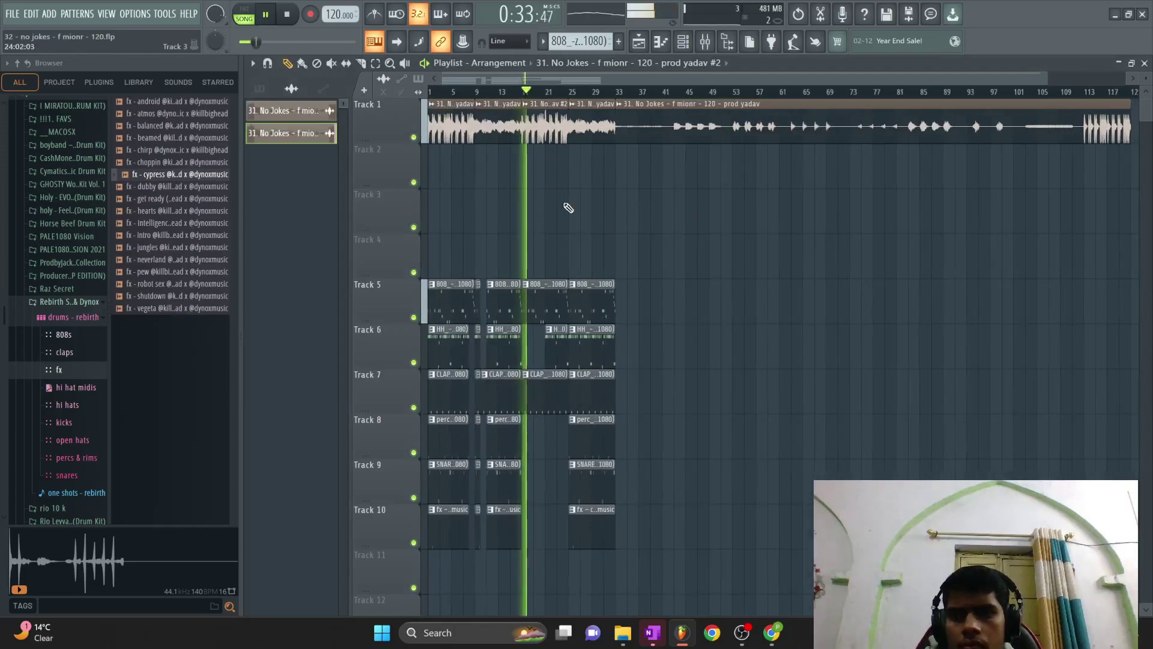
{"action": "scroll", "coordinate": [509, 206], "scroll_direction": "up", "scroll_amount": 3}
{"action": "double_click", "coordinate": [564, 126]}
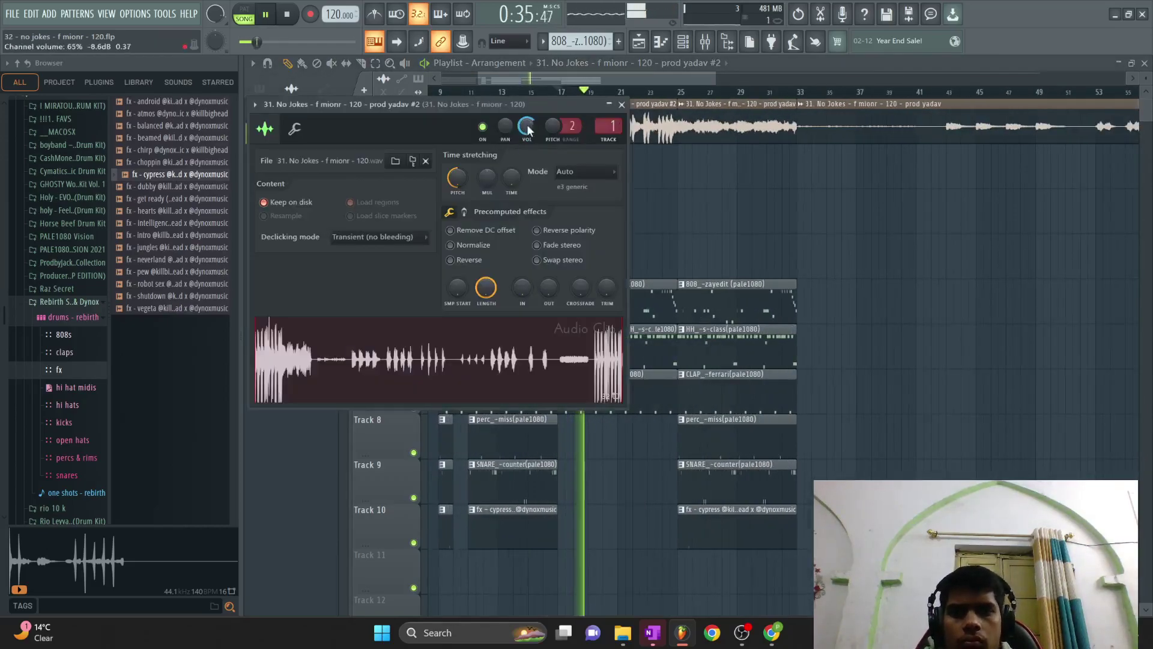
{"action": "left_click", "coordinate": [728, 190]}
{"action": "scroll", "coordinate": [641, 193], "scroll_direction": "down", "scroll_amount": 2}
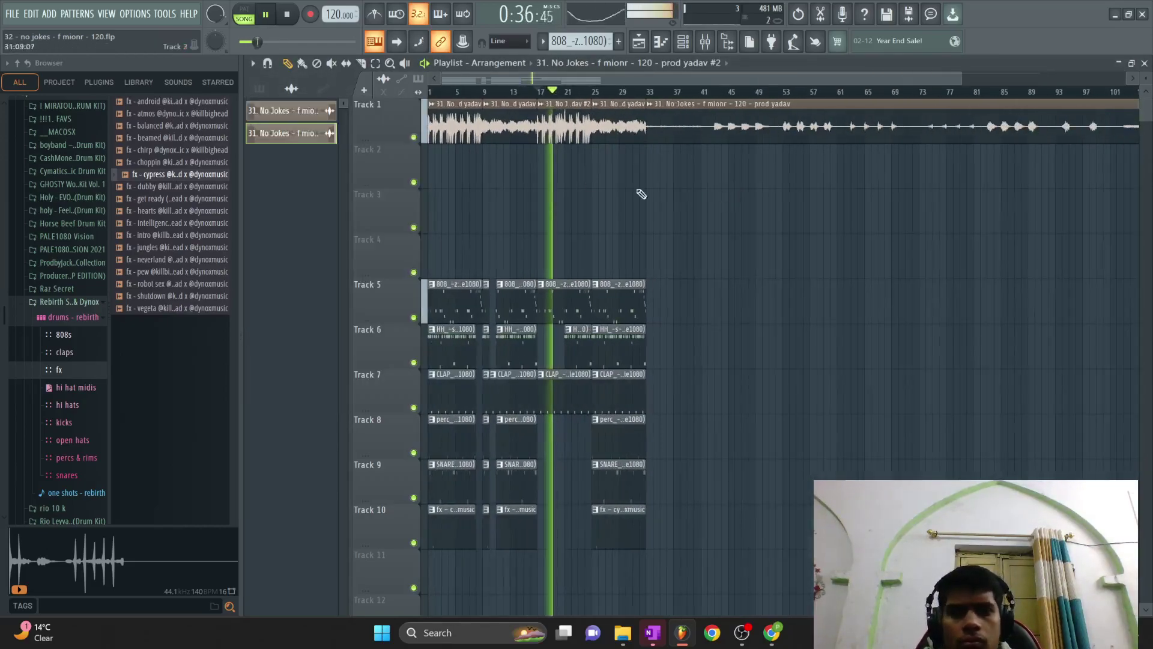
Make the melody clip at bar 25 unique, raise its pitch, and set its stretch mode to Auto and channel volume to 35%.
{"action": "right_click", "coordinate": [602, 109]}
{"action": "left_click", "coordinate": [626, 119]}
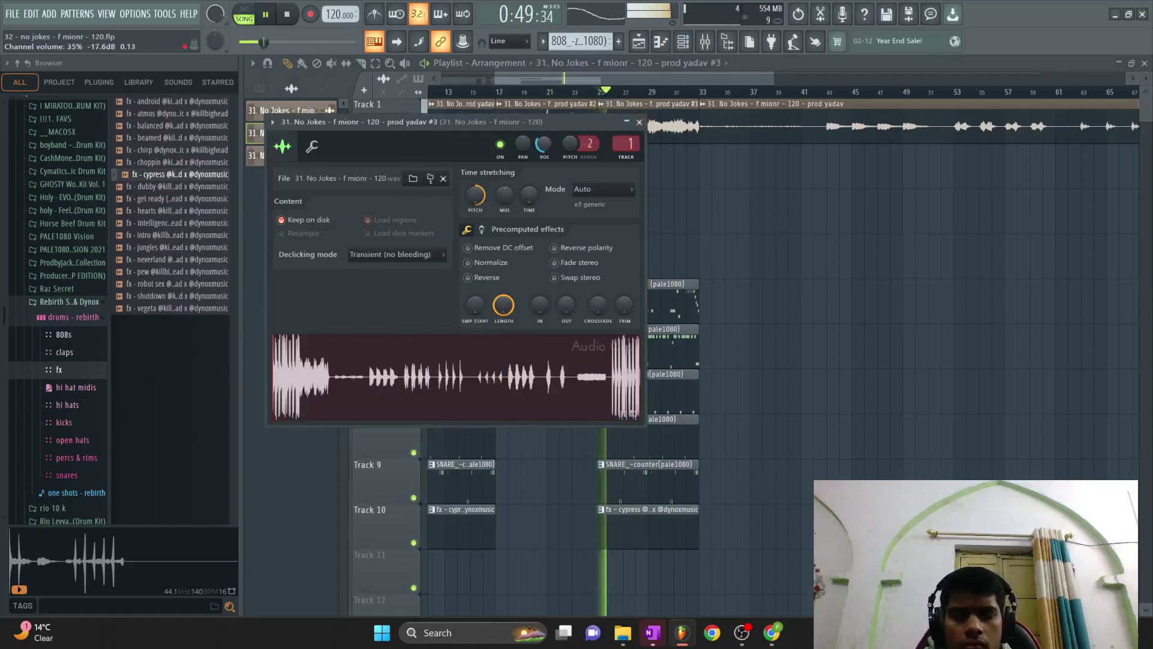
{"action": "key", "text": "Escape"}
{"action": "scroll", "coordinate": [486, 164], "scroll_direction": "down", "scroll_amount": 2}
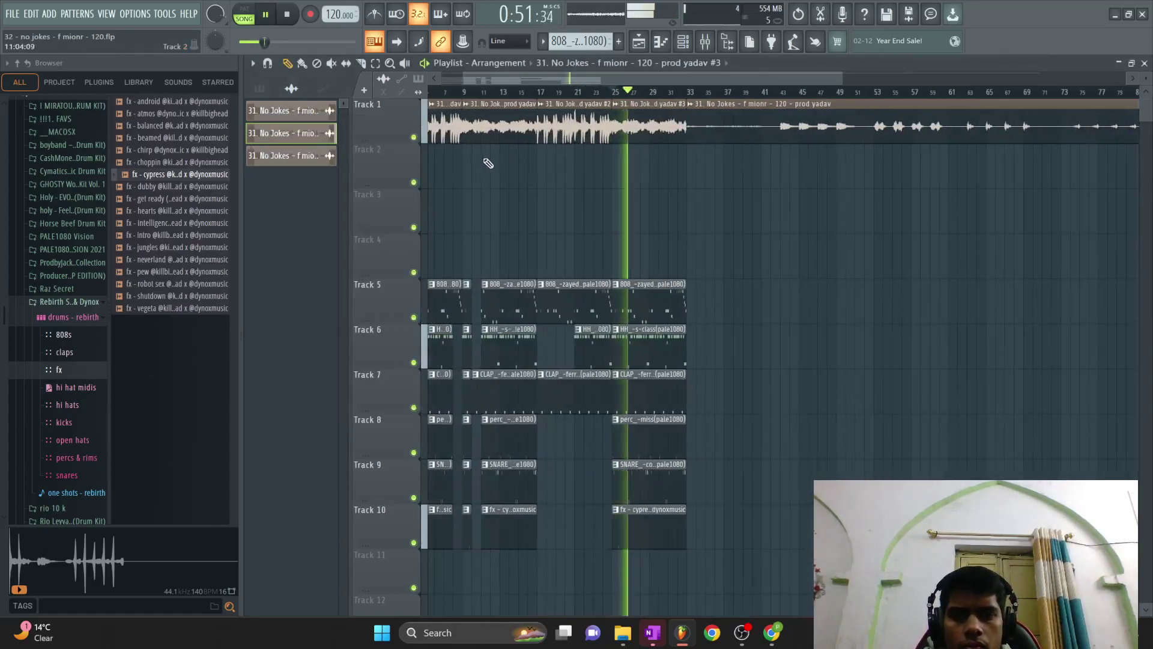
Shift the whole arrangement eight bars later and place a melody clip at bar 1 as an eight-bar intro.
{"action": "scroll", "coordinate": [743, 154], "scroll_direction": "up", "scroll_amount": 2}
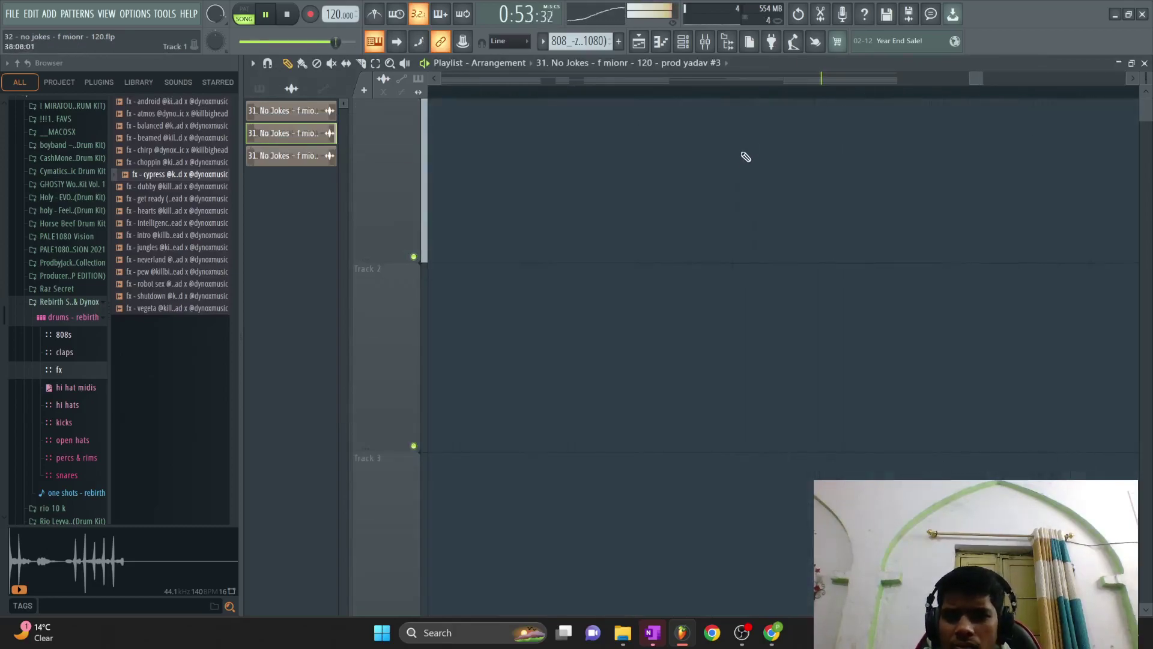
{"action": "key", "text": "ctrl+a"}
{"action": "left_click_drag", "start_coordinate": [480, 117], "coordinate": [600, 117]}
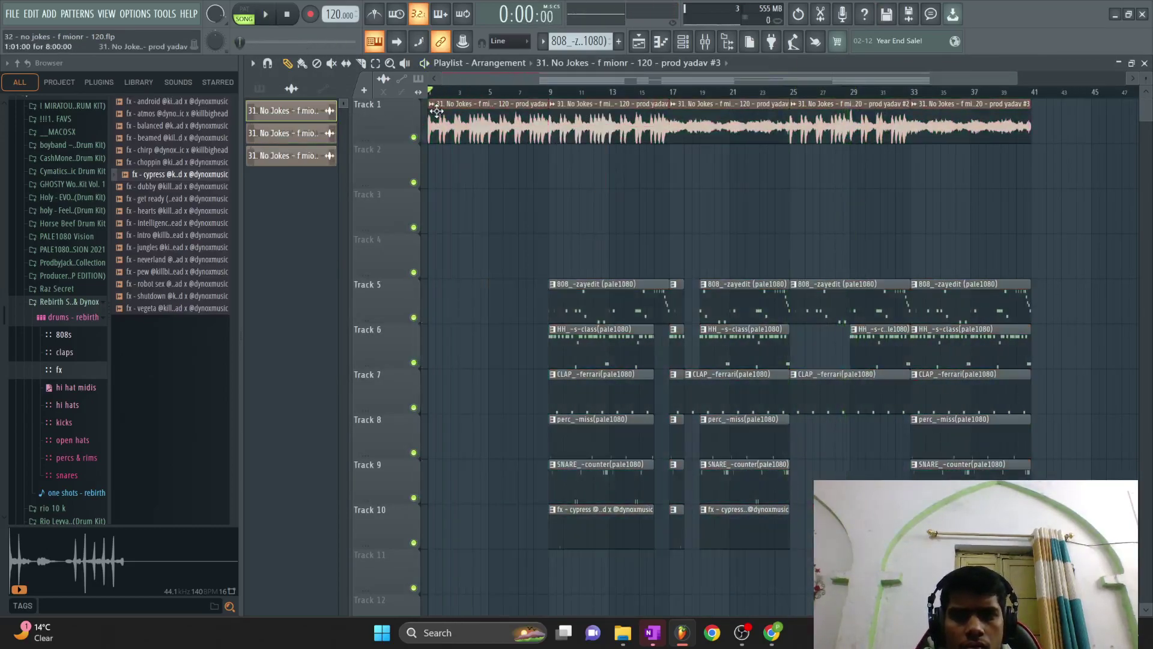
Make the intro melody clip unique, route it to mixer track 9, lower its fader and set its stereo separation to 23% separated.
{"action": "left_click", "coordinate": [436, 111]}
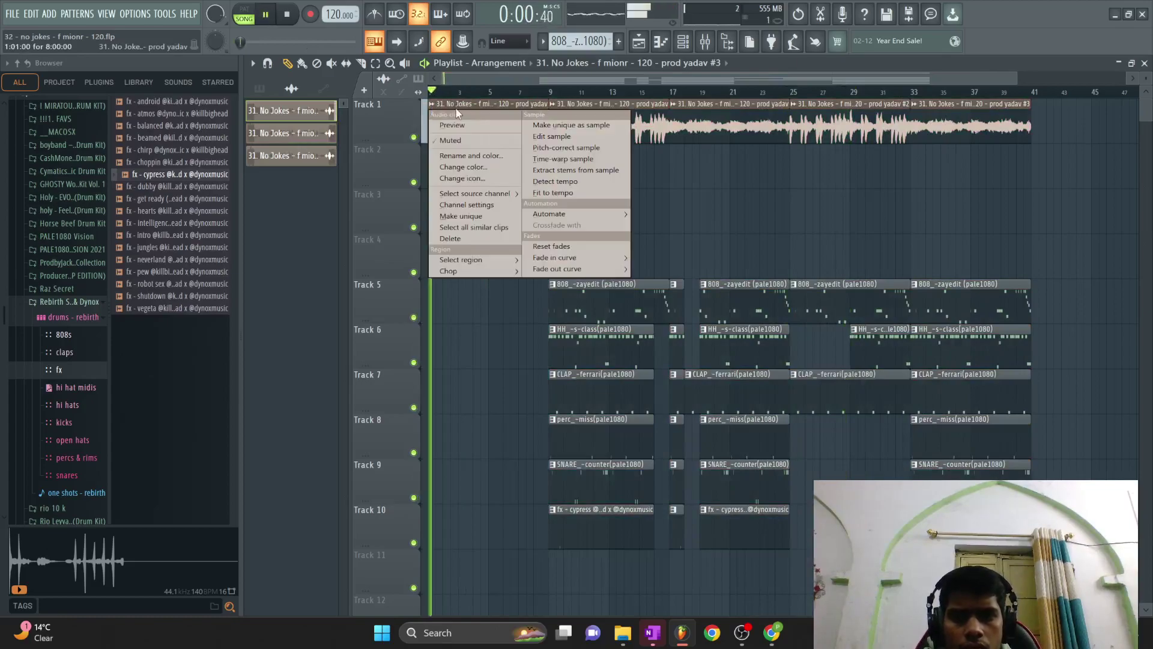
{"action": "left_click", "coordinate": [459, 114]}
{"action": "key", "text": "F9"}
{"action": "key", "text": "space"}
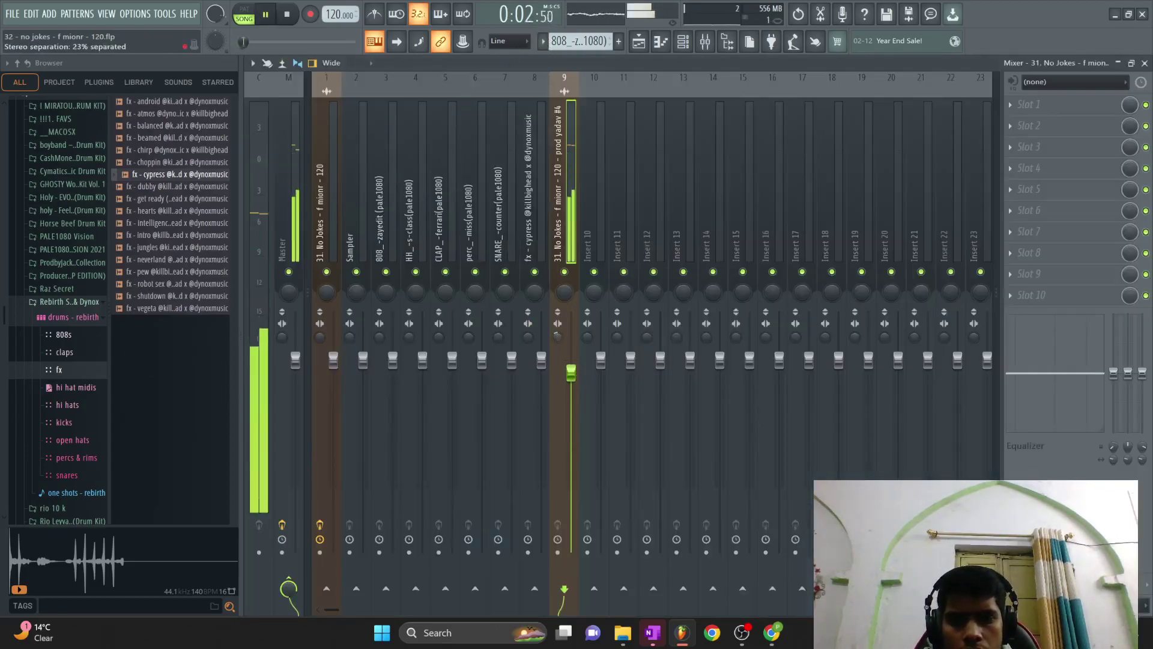
{"action": "left_click", "coordinate": [637, 50]}
Copy the 808, hi-hat, clap and perc clips from bar 9 to bar 1 and cut the 808 and hi-hat copies to start at bar 3.
{"action": "left_click_drag", "start_coordinate": [533, 299], "coordinate": [607, 437]}
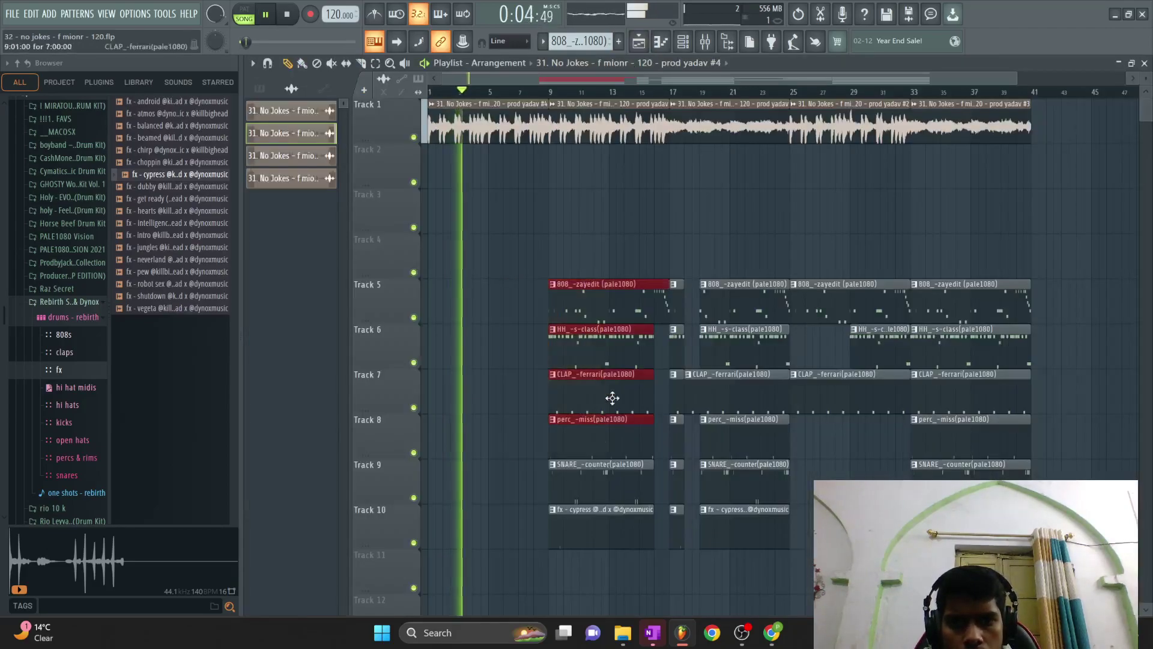
{"action": "left_click_drag", "start_coordinate": [593, 323], "coordinate": [473, 323]}
{"action": "key", "text": "space"}
{"action": "left_click_drag", "start_coordinate": [472, 282], "coordinate": [473, 337]}
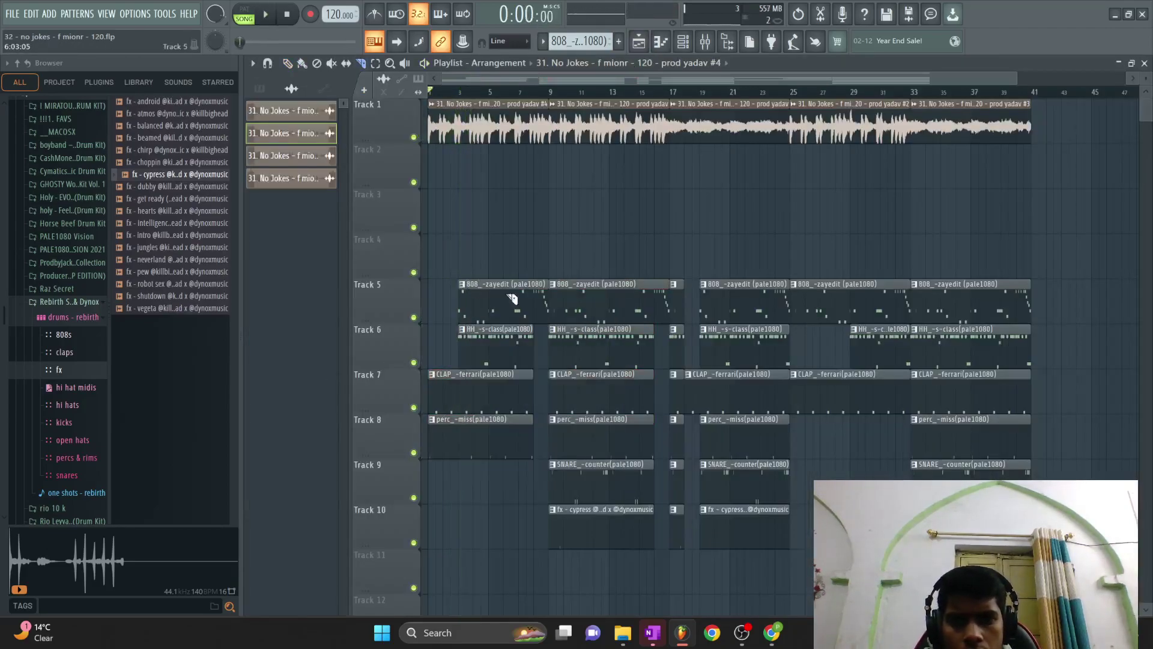
Delete the 808 and perc clips from the intro and show the starred sounds in the browser.
{"action": "scroll", "coordinate": [463, 329], "scroll_direction": "up", "scroll_amount": 1}
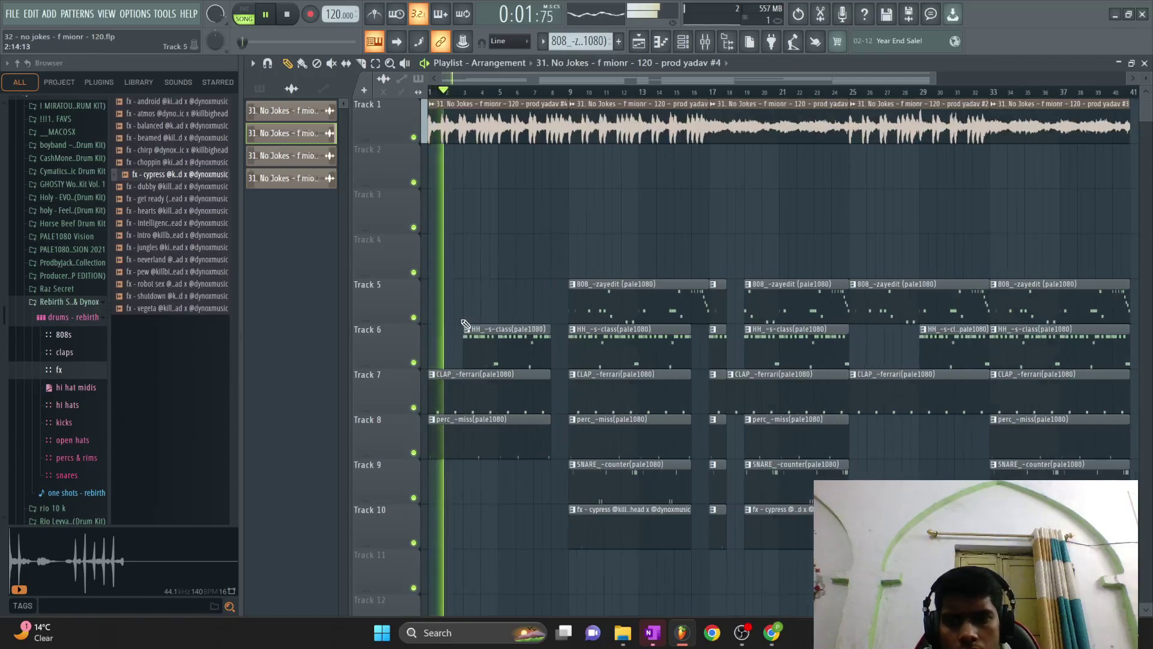
{"action": "left_click", "coordinate": [218, 82]}
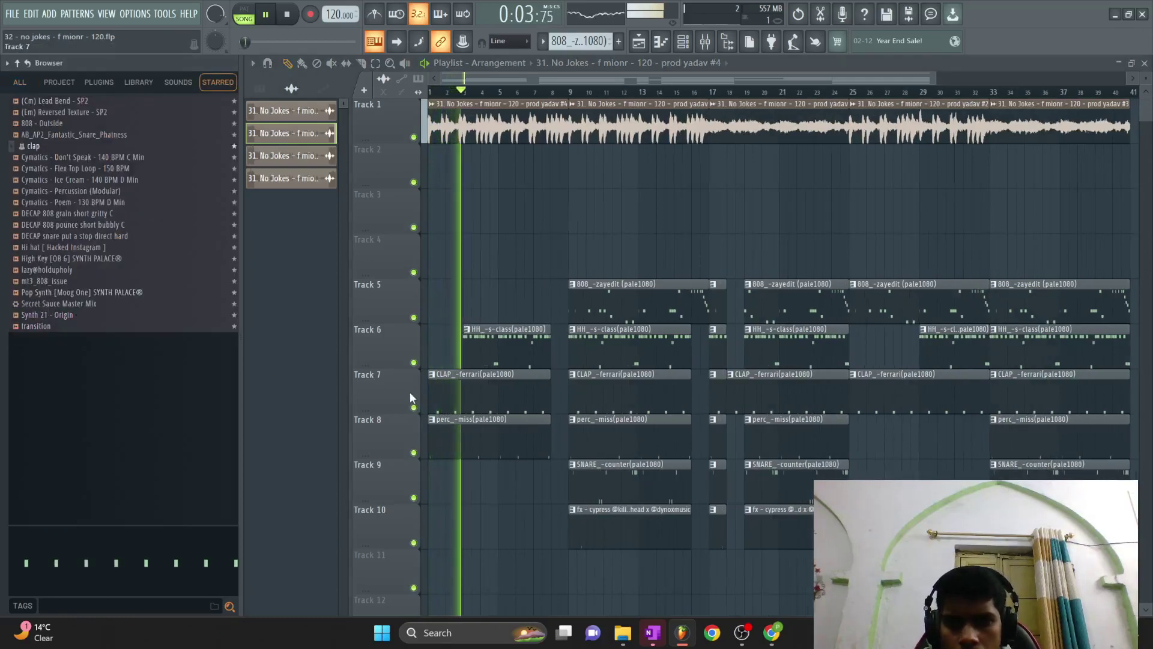
{"action": "right_click", "coordinate": [450, 310]}
{"action": "key", "text": "space"}
{"action": "right_click", "coordinate": [461, 434]}
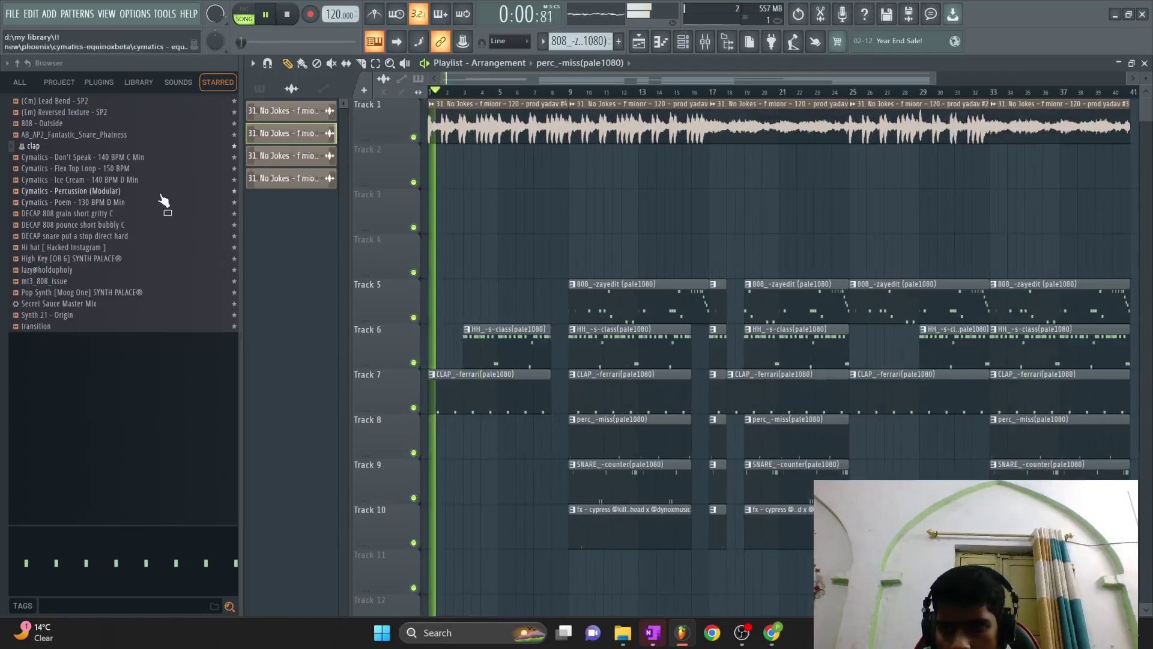
Place the starred transition sample on track 11 just before bar 5, adjust its channel volume, and copy it to just before bar 9.
{"action": "left_click_drag", "start_coordinate": [42, 326], "coordinate": [286, 387]}
{"action": "left_click_drag", "start_coordinate": [515, 569], "coordinate": [548, 580]}
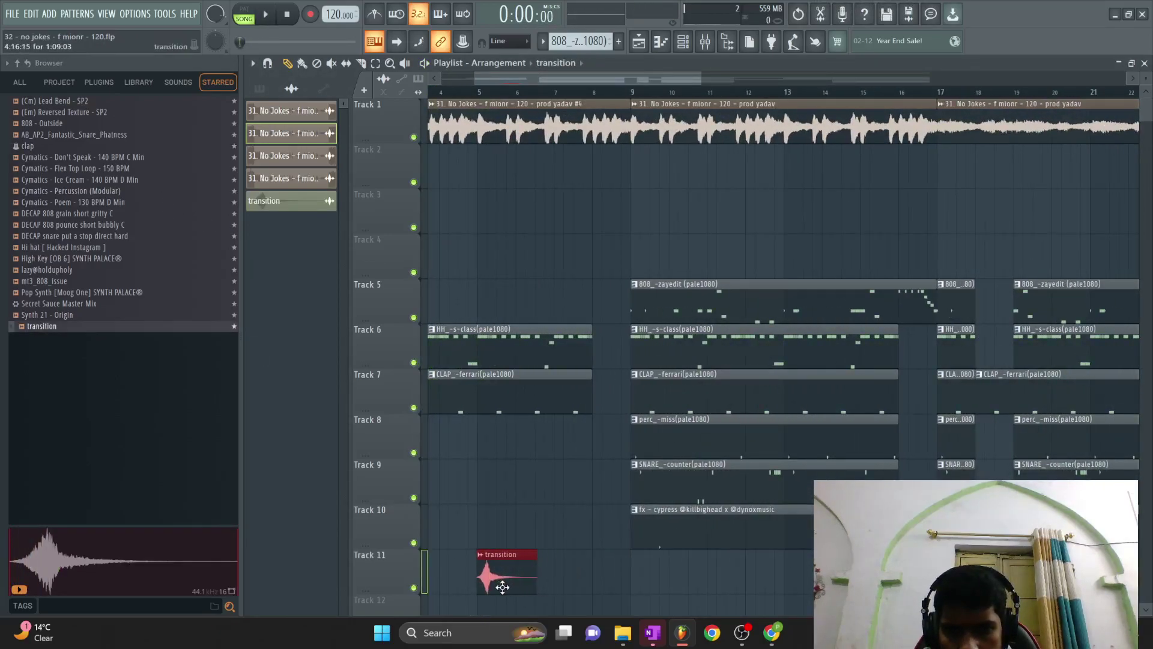
{"action": "double_click", "coordinate": [492, 588]}
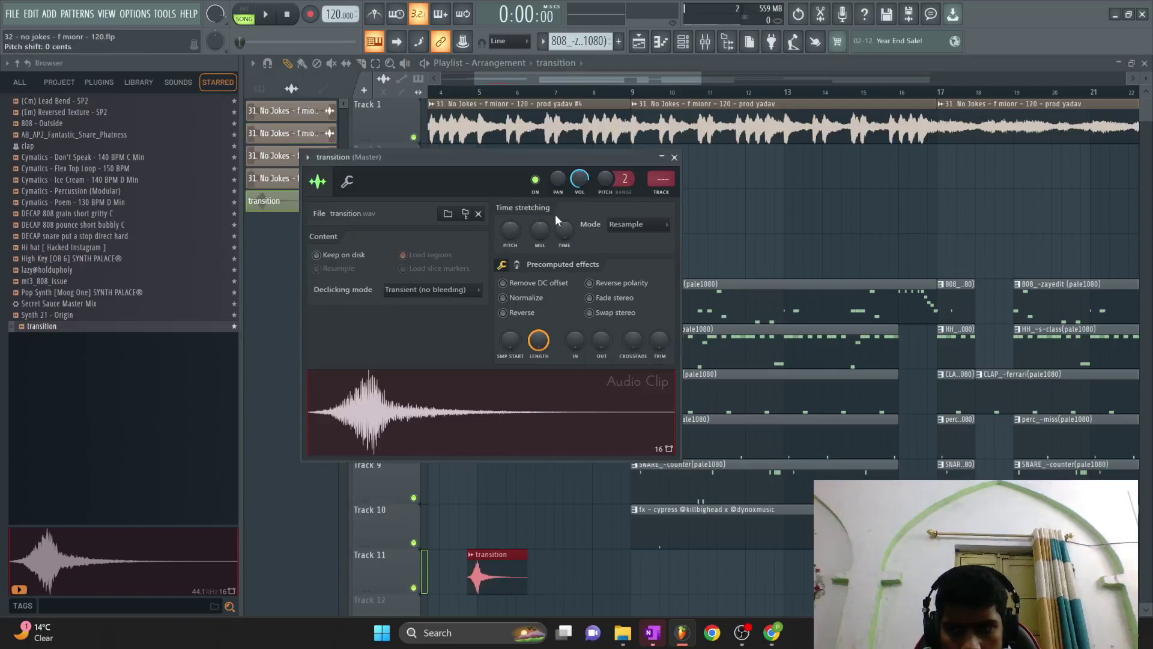
{"action": "key", "text": "space"}
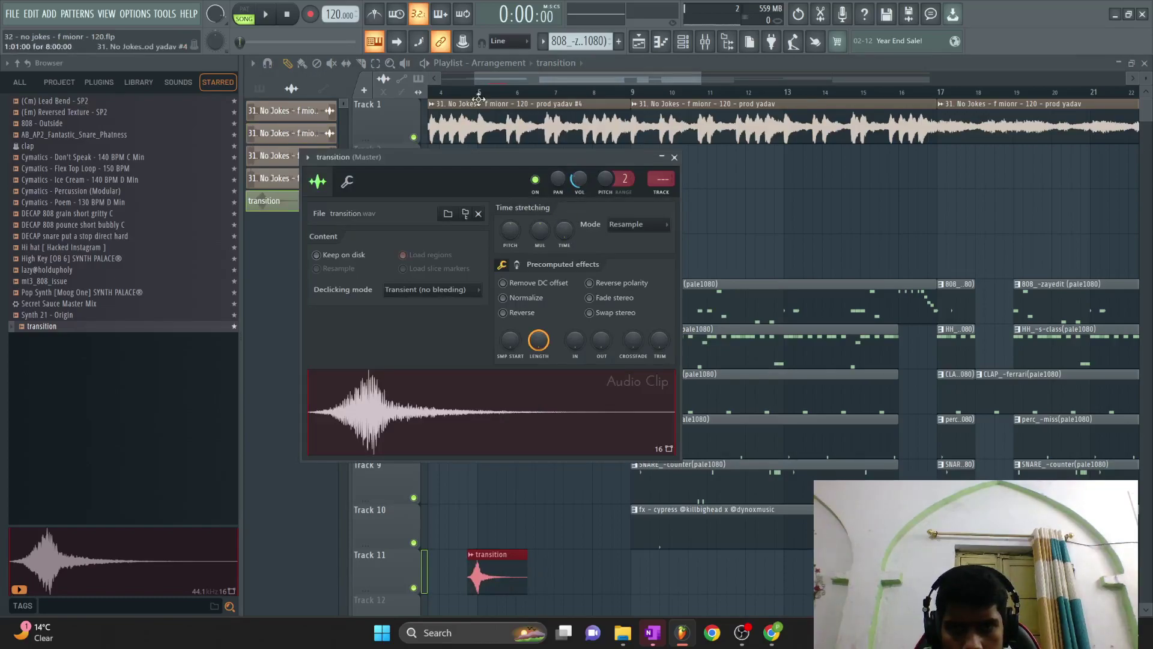
{"action": "key", "text": "Escape"}
{"action": "scroll", "coordinate": [520, 199], "scroll_direction": "down", "scroll_amount": 3}
{"action": "left_click_drag", "start_coordinate": [586, 533], "coordinate": [575, 537]}
Adjust the computer's output volume while the arrangement plays.
{"action": "key", "text": "XF86MonBrightnessDown"}
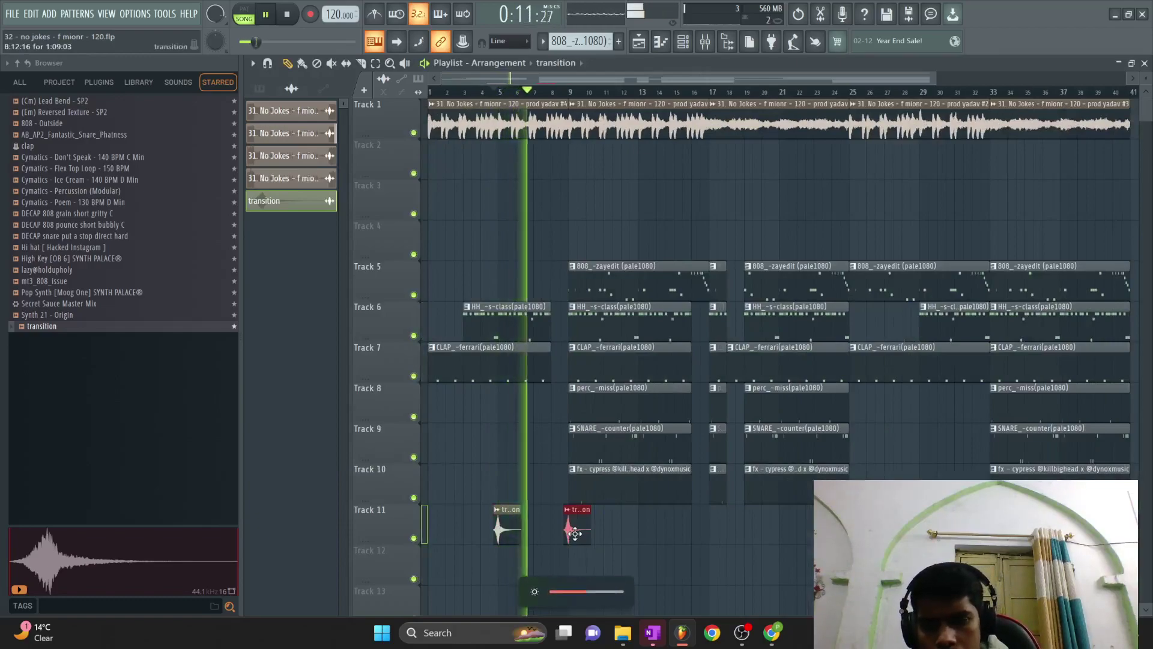
{"action": "key", "text": "XF86AudioLowerVolume"}
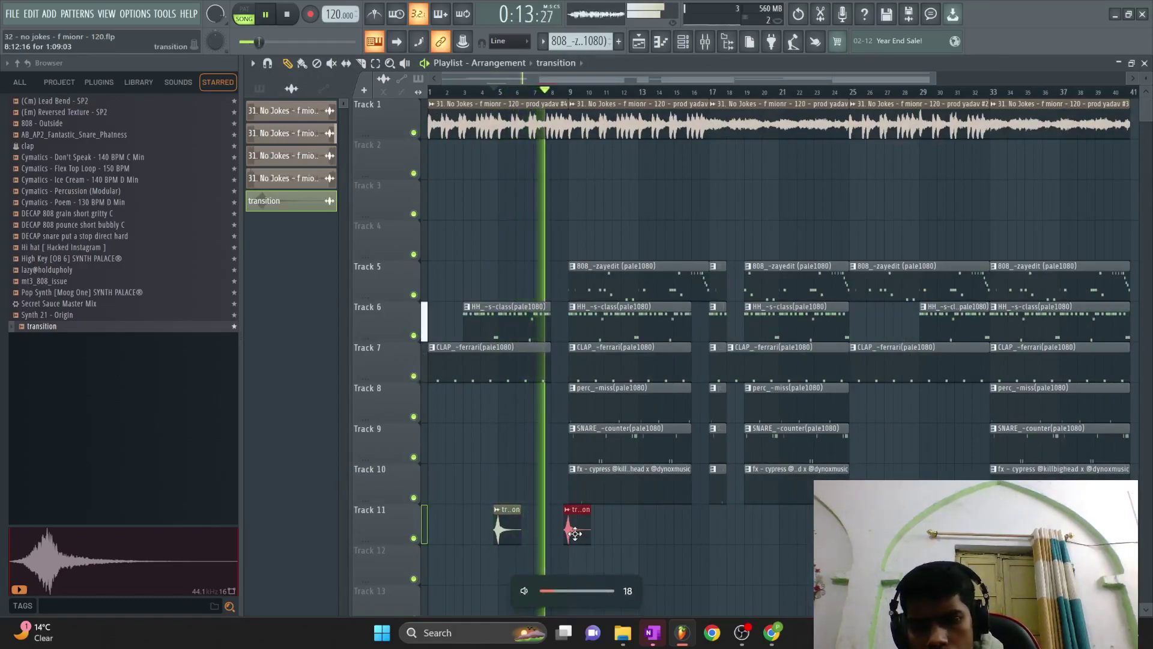
{"action": "key", "text": "XF86AudioRaiseVolume"}
{"action": "key", "text": "XF86AudioRaiseVolume"}
{"action": "key", "text": "XF86AudioRaiseVolume"}
{"action": "key", "text": "XF86AudioRaiseVolume"}
{"action": "key", "text": "XF86AudioRaiseVolume"}
Add copies of the transition sample on track 11 leading into bars 17 and 25.
{"action": "left_click", "coordinate": [718, 535]}
{"action": "scroll", "coordinate": [718, 534], "scroll_direction": "down", "scroll_amount": 2}
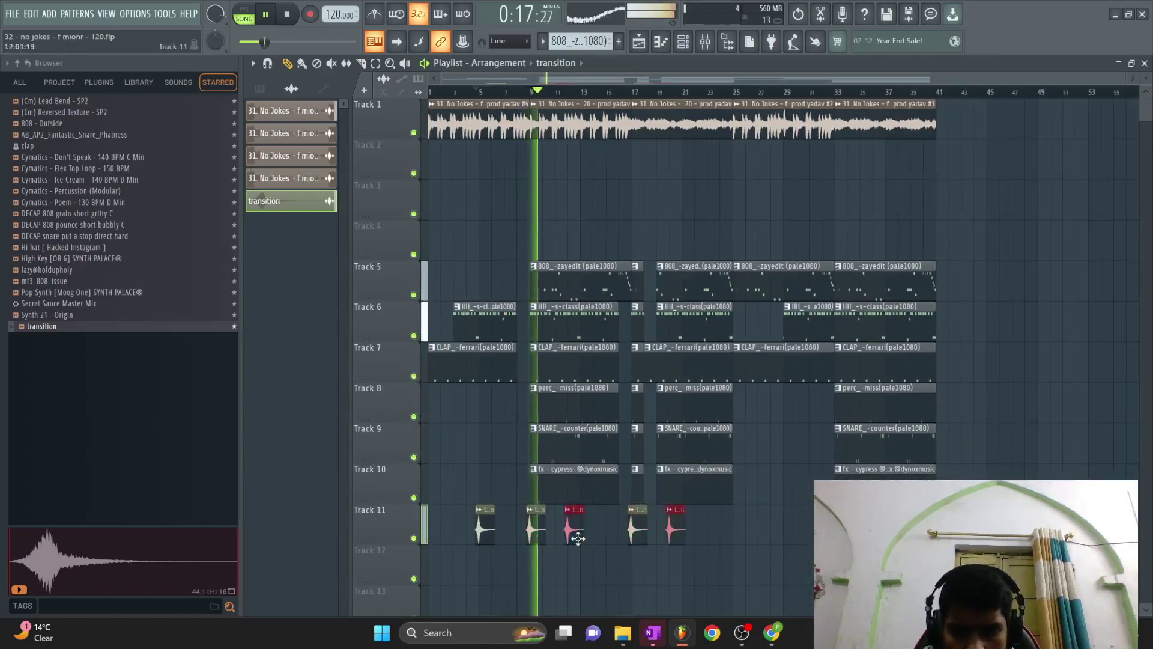
{"action": "left_click", "coordinate": [736, 540]}
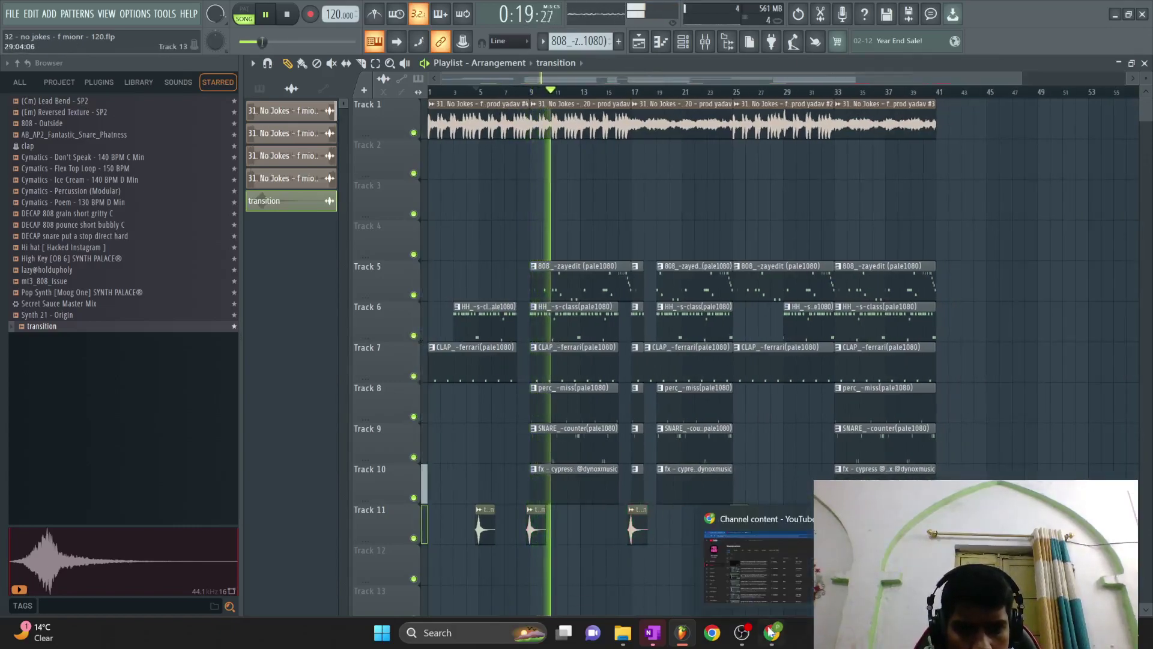
Switch to OBS to check the recording's audio levels, return to the FL Studio playlist and raise the computer's output volume.
{"action": "left_click", "coordinate": [743, 633]}
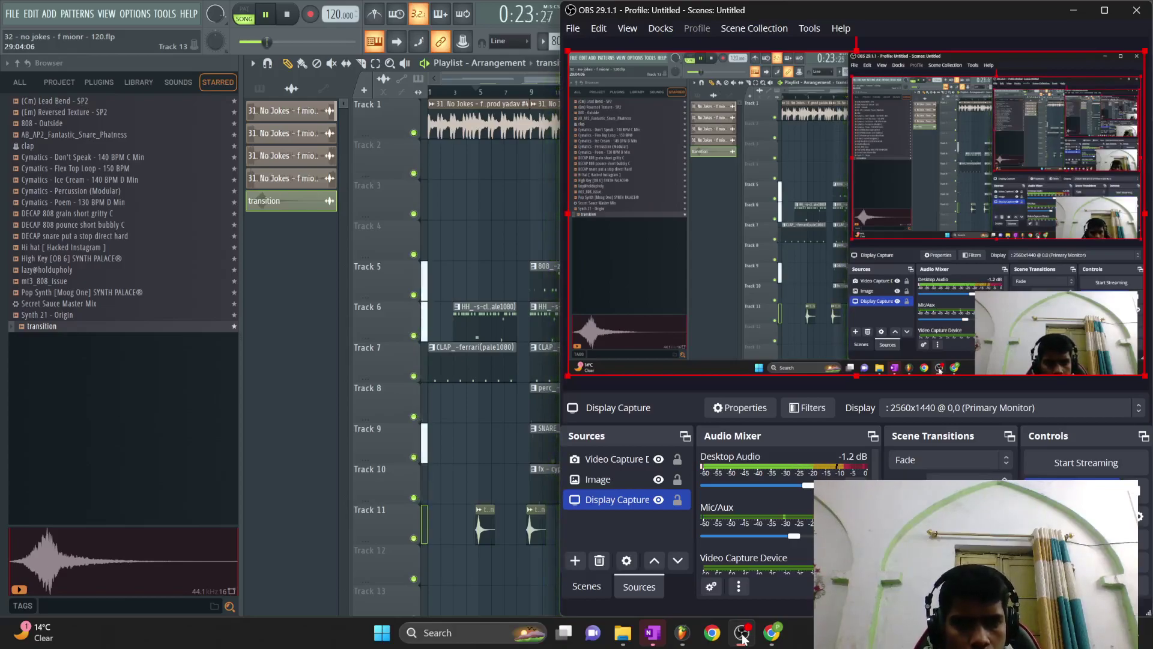
{"action": "left_click", "coordinate": [743, 634]}
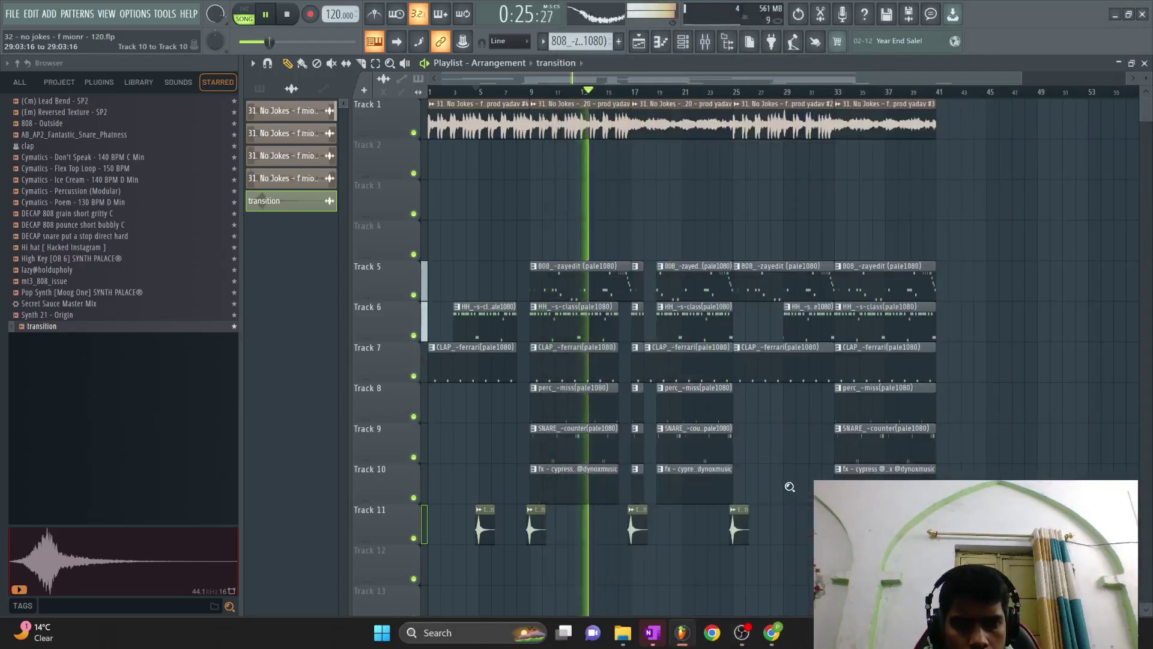
{"action": "key", "text": "XF86AudioLowerVolume"}
{"action": "key", "text": "XF86AudioRaiseVolume"}
{"action": "key", "text": "XF86AudioRaiseVolume"}
{"action": "key", "text": "XF86AudioRaiseVolume"}
{"action": "key", "text": "XF86AudioRaiseVolume"}
{"action": "key", "text": "XF86AudioRaiseVolume"}
{"action": "key", "text": "XF86AudioRaiseVolume"}
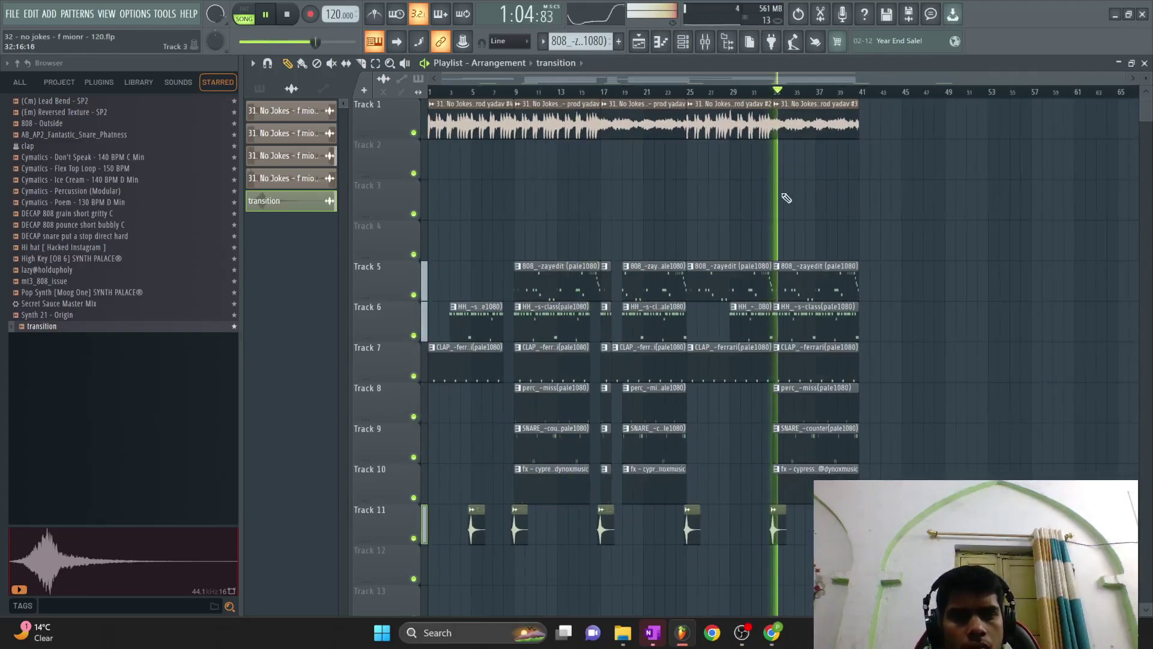
Copy the intro melody clip to track 2 at bar 41 and make the copy unique.
{"action": "left_click_drag", "start_coordinate": [480, 123], "coordinate": [883, 180]}
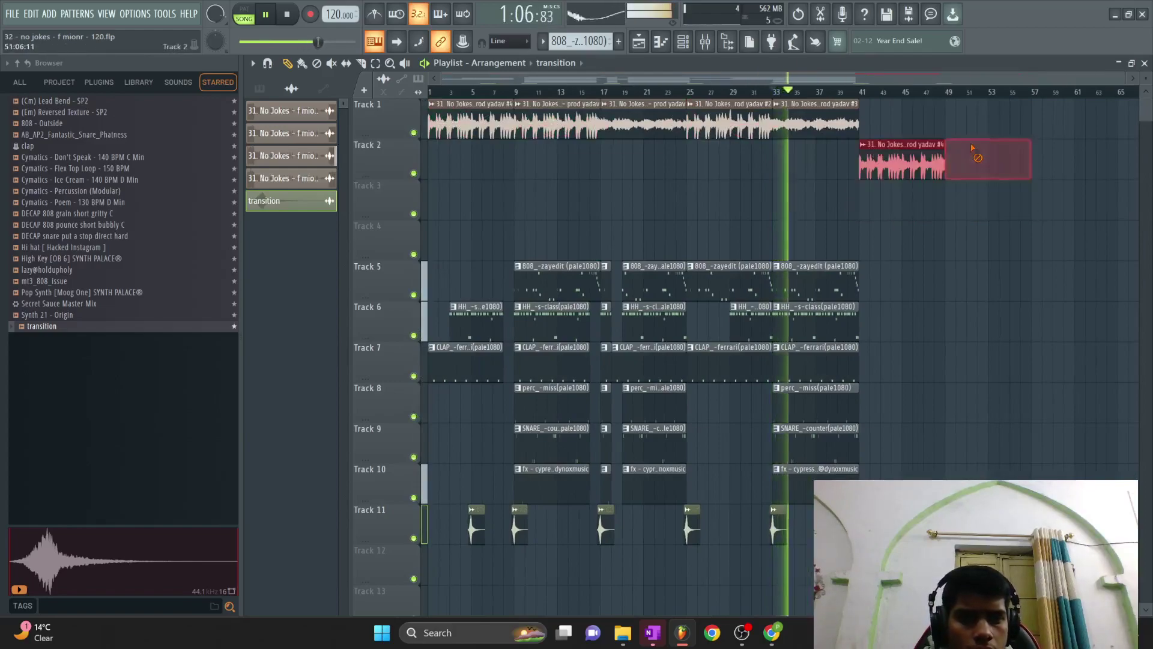
{"action": "key", "text": "space"}
{"action": "left_click", "coordinate": [862, 145]}
{"action": "left_click", "coordinate": [892, 256]}
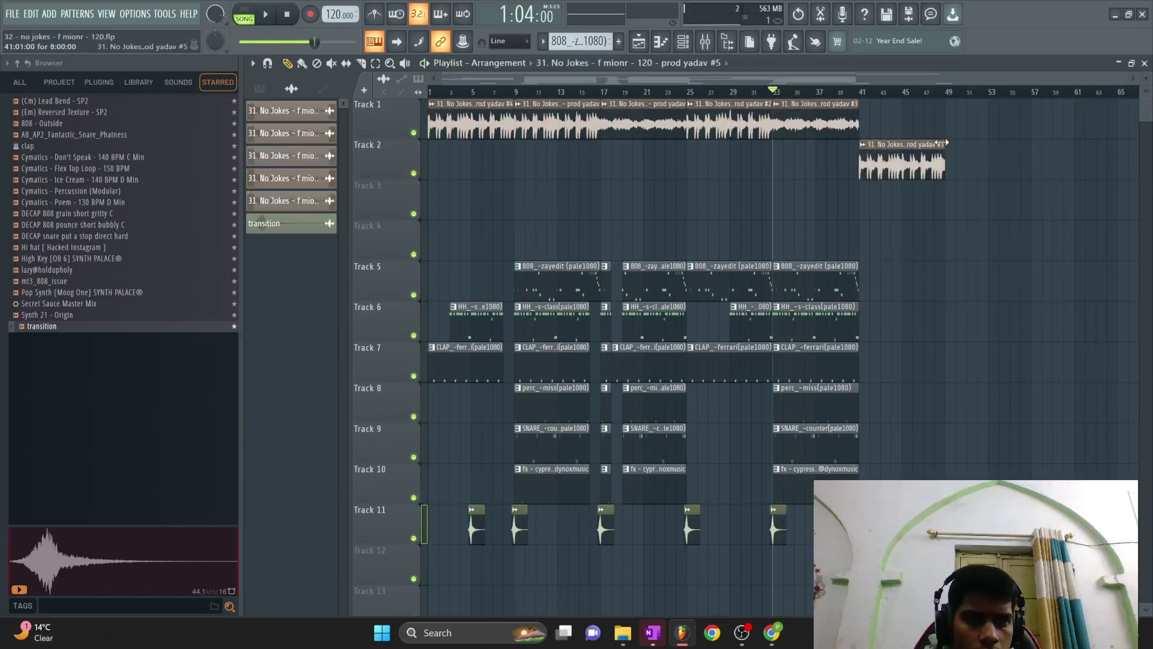
Stretch the melody clip at bar 41 to a slower speed and cut it off at bar 49.
{"action": "left_click", "coordinate": [865, 91]}
{"action": "key", "text": "space"}
{"action": "key", "text": "c"}
{"action": "left_click", "coordinate": [947, 168]}
Split the drum clips on tracks 5 to 9 at bar 37 and copy the hi-hat and clap clips across bars 41 to 49.
{"action": "scroll", "coordinate": [961, 241], "scroll_direction": "up", "scroll_amount": 3}
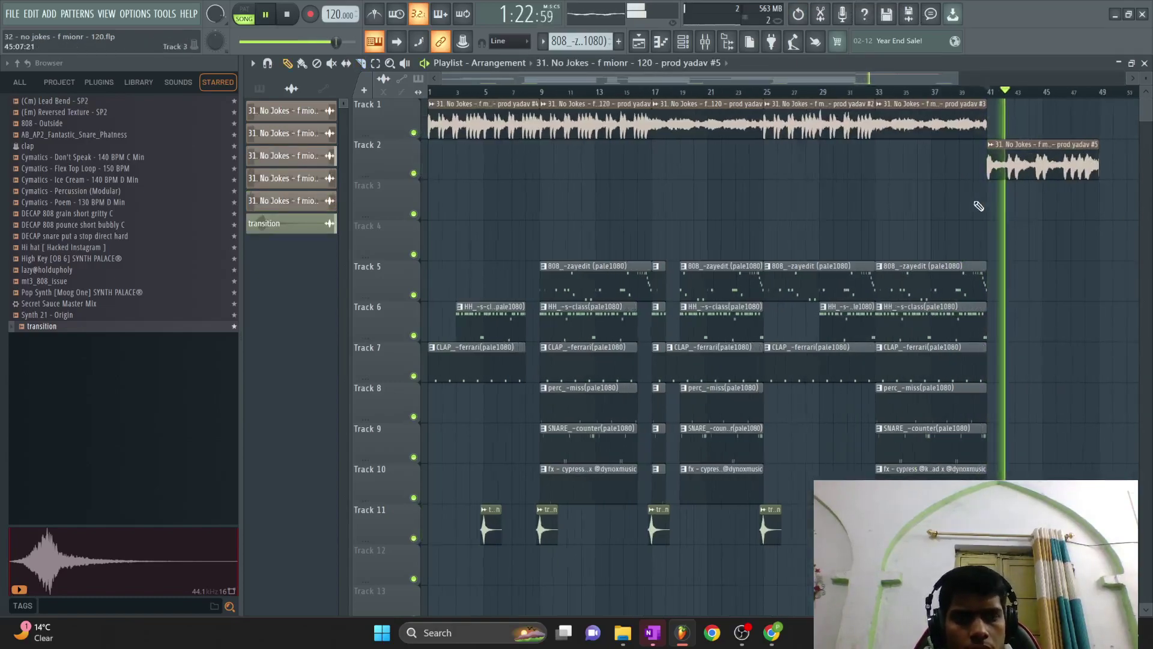
{"action": "left_click_drag", "start_coordinate": [803, 332], "coordinate": [808, 456]}
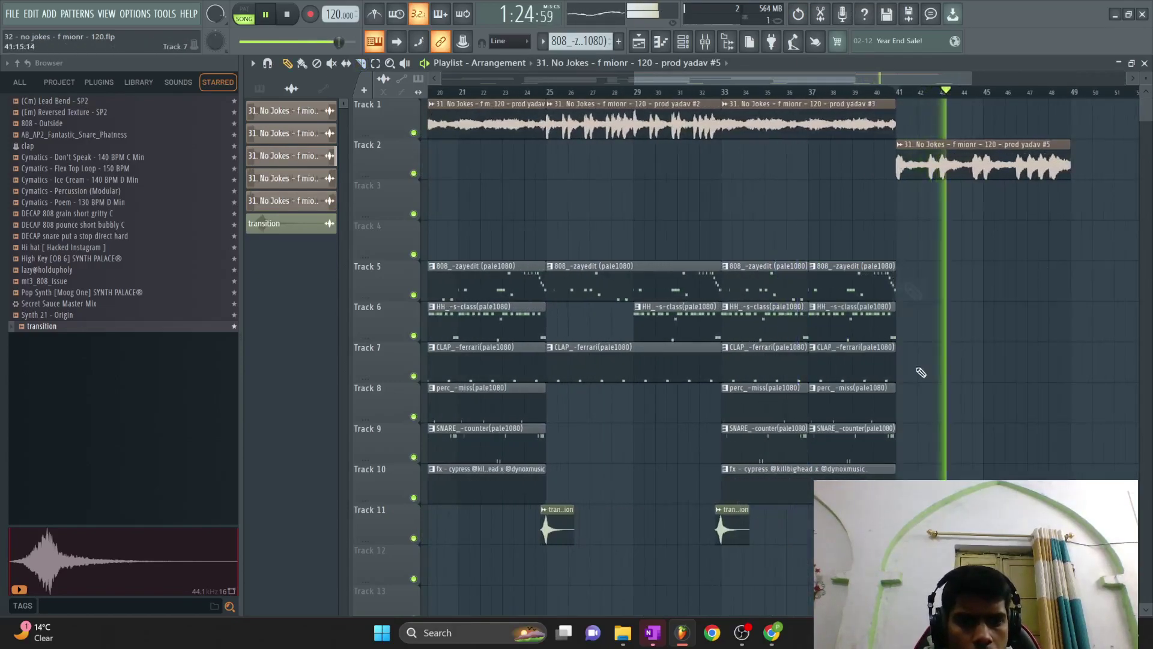
{"action": "key", "text": "ctrl+b"}
Consolidate the hi-hat and clap clips in bars 41 to 49 into one 16-bit WAV audio clip.
{"action": "left_click_drag", "start_coordinate": [998, 419], "coordinate": [934, 292]}
{"action": "key", "text": "ctrl+alt+c"}
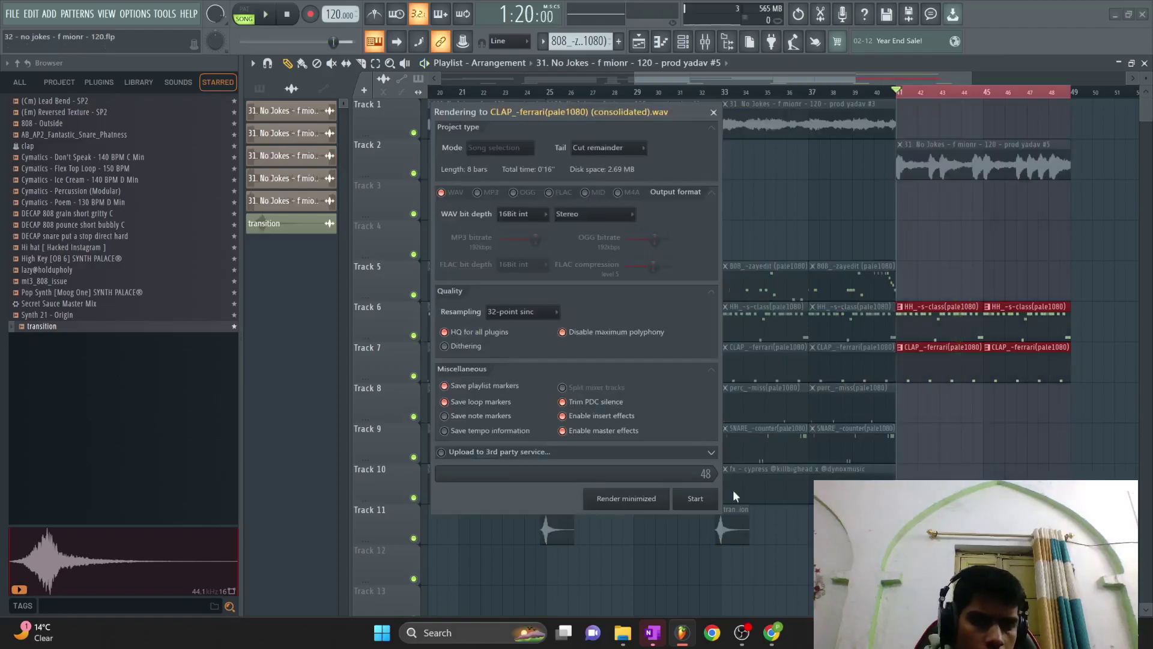
{"action": "left_click", "coordinate": [683, 504]}
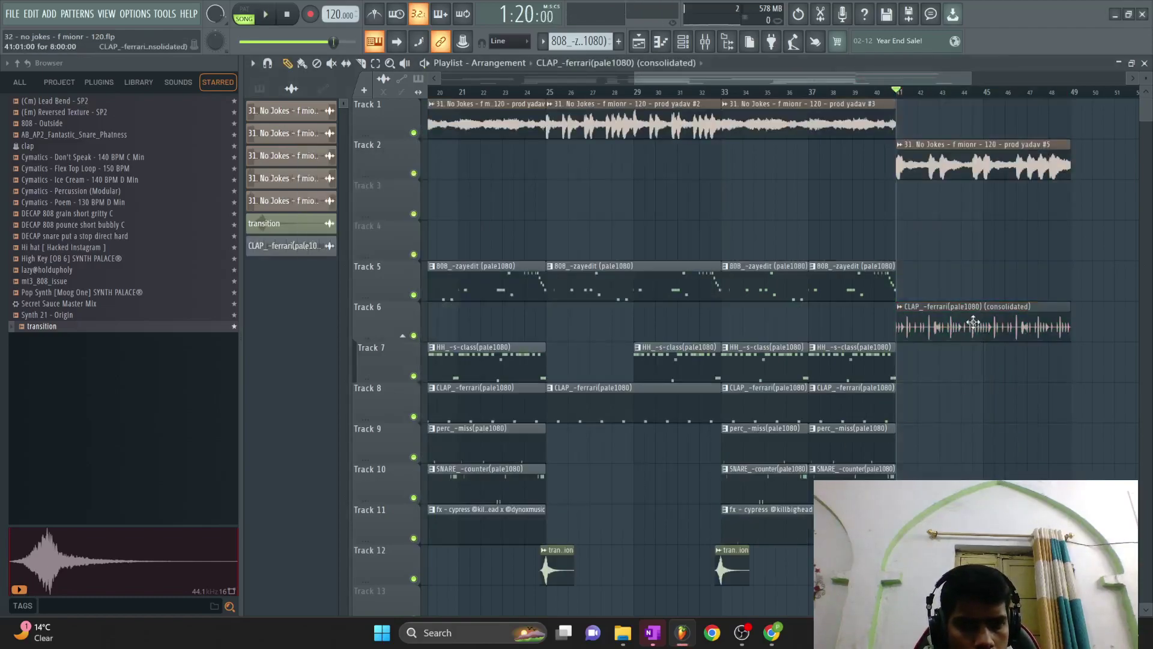
Duplicate the arrangement section from bar 9 to bar 49 twice, placing the copies at bars 49 and 89.
{"action": "key", "text": "space"}
{"action": "key", "text": "Escape"}
{"action": "scroll", "coordinate": [939, 185], "scroll_direction": "down", "scroll_amount": 3}
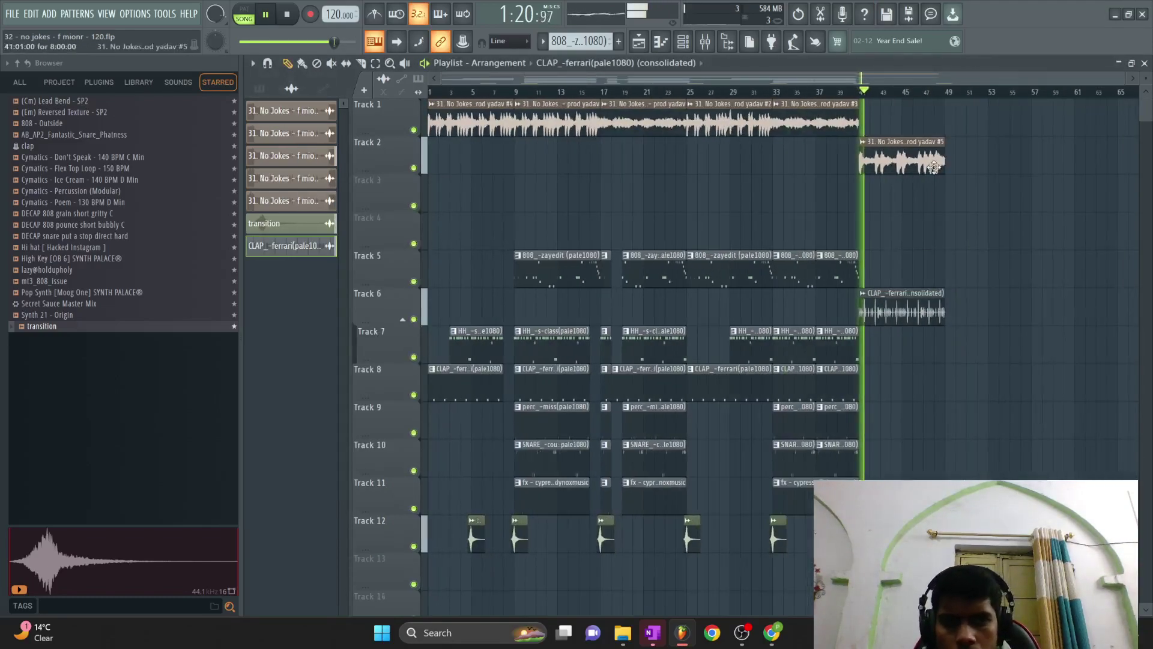
{"action": "key", "text": "ctrl+a"}
{"action": "key", "text": "ctrl+b"}
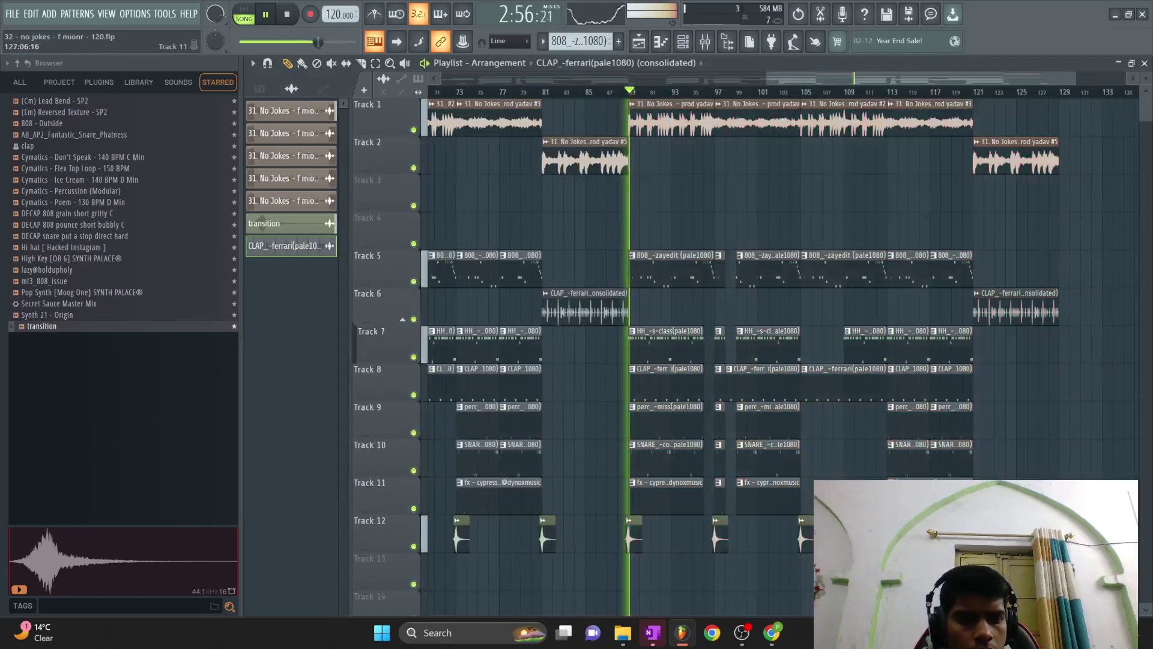
Play the extended arrangement from the beginning and look over its full length.
{"action": "scroll", "coordinate": [520, 197], "scroll_direction": "up", "scroll_amount": 2}
{"action": "key", "text": "space"}
{"action": "key", "text": "space"}
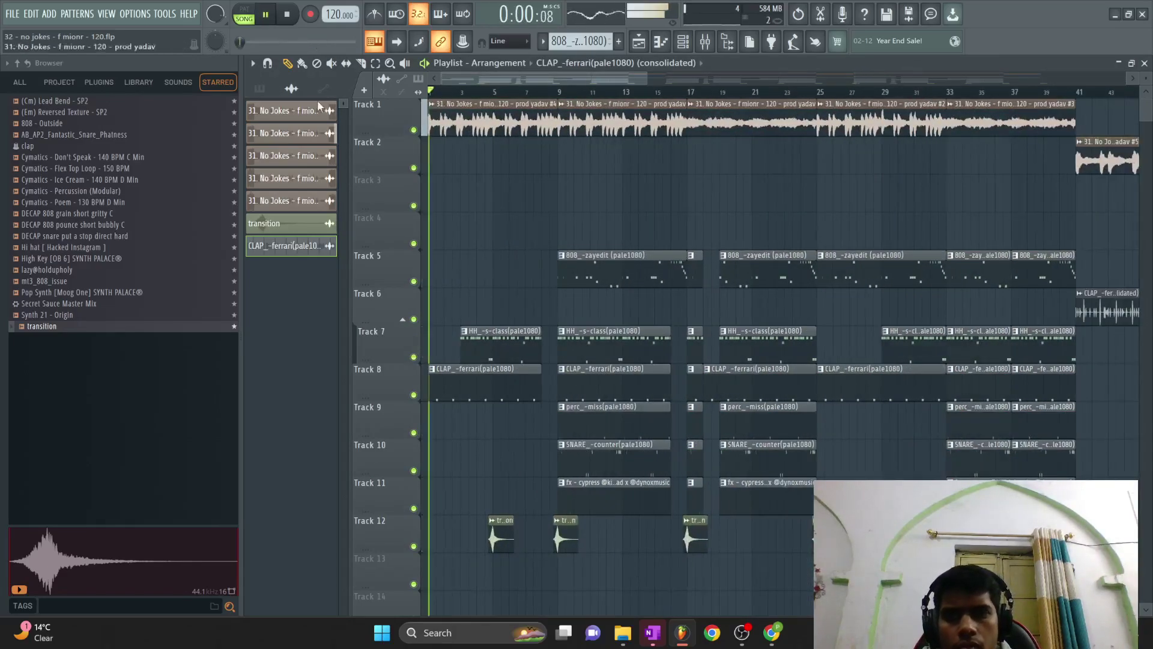
{"action": "scroll", "coordinate": [525, 205], "scroll_direction": "down", "scroll_amount": 3}
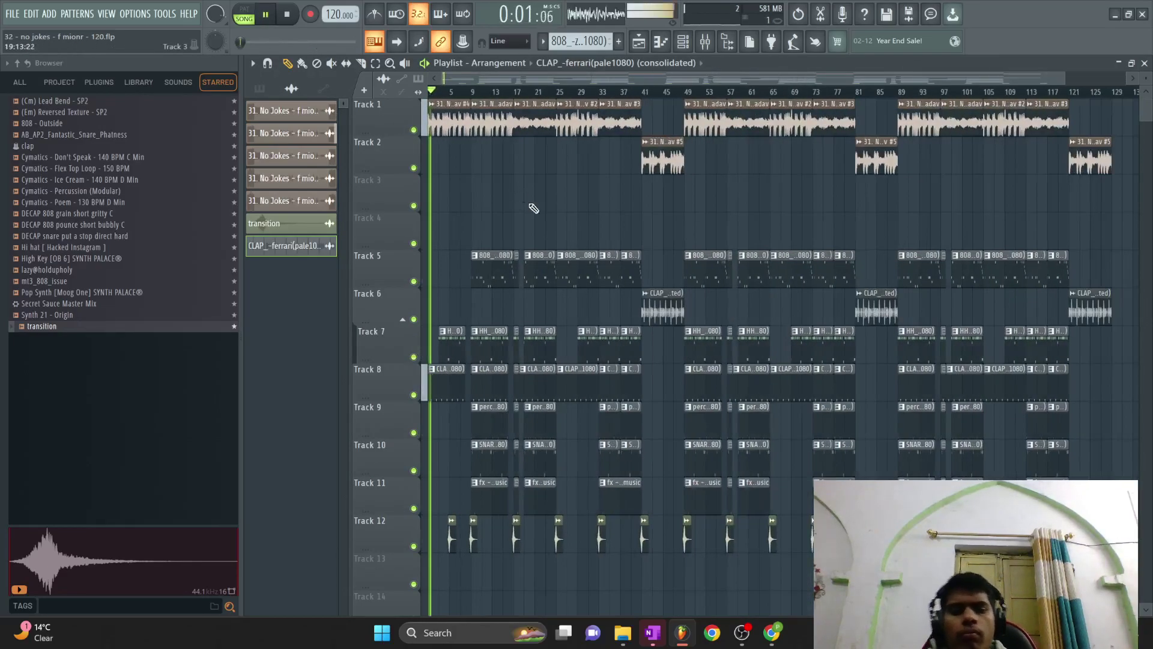
{"action": "left_click", "coordinate": [734, 637]}
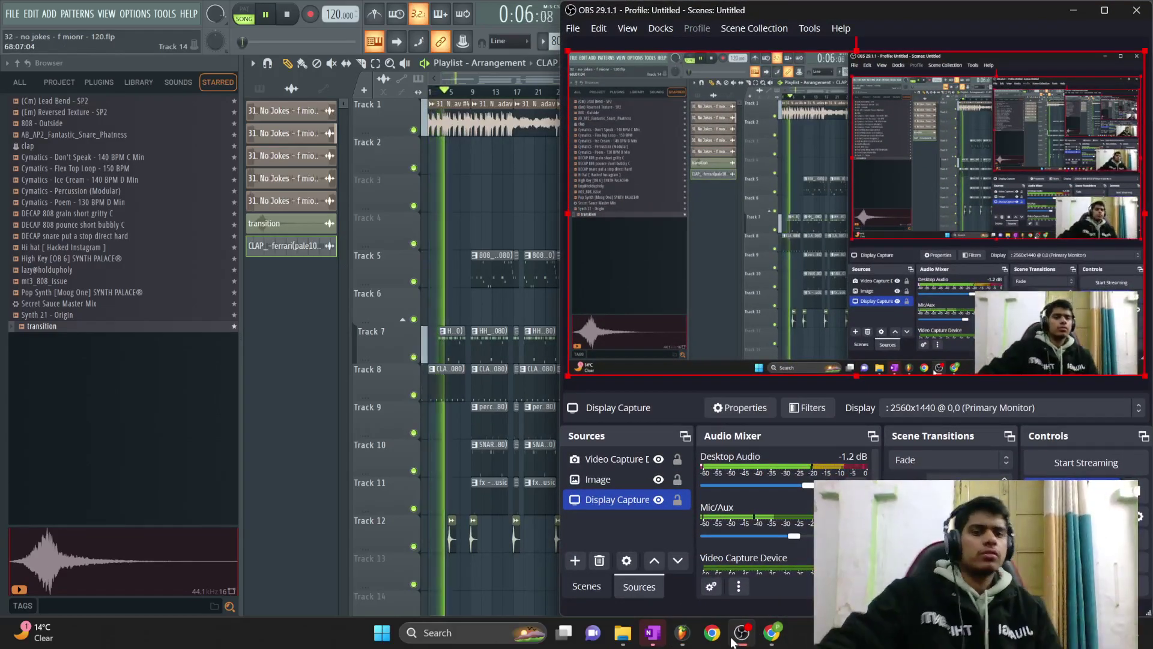
{"action": "left_click", "coordinate": [464, 214]}
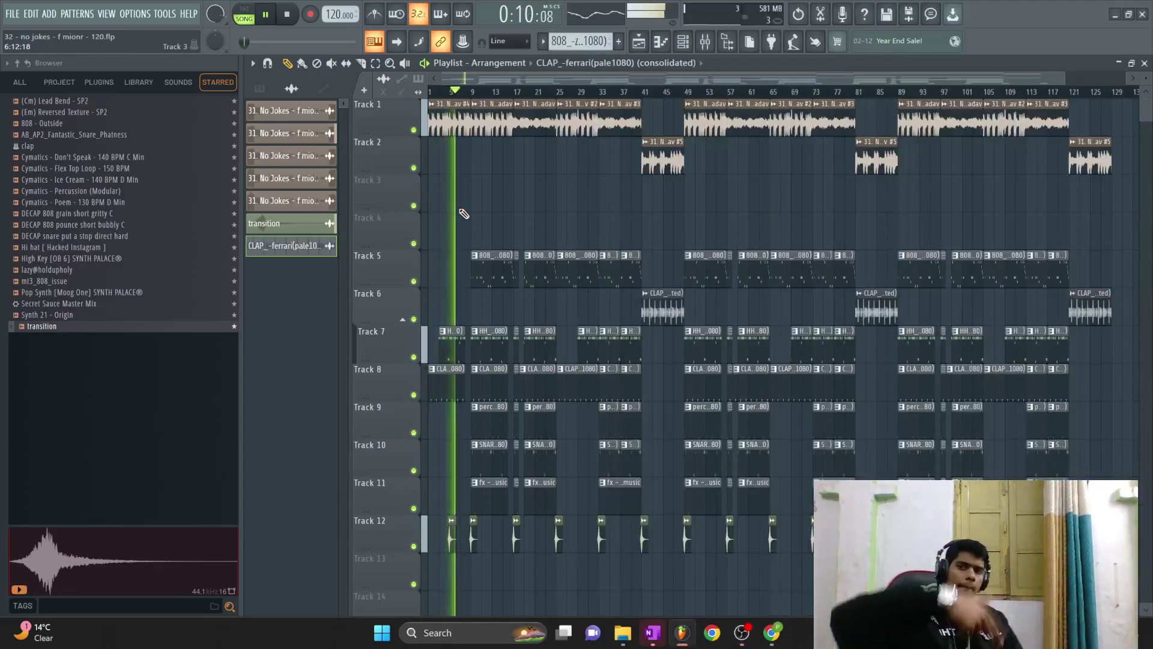